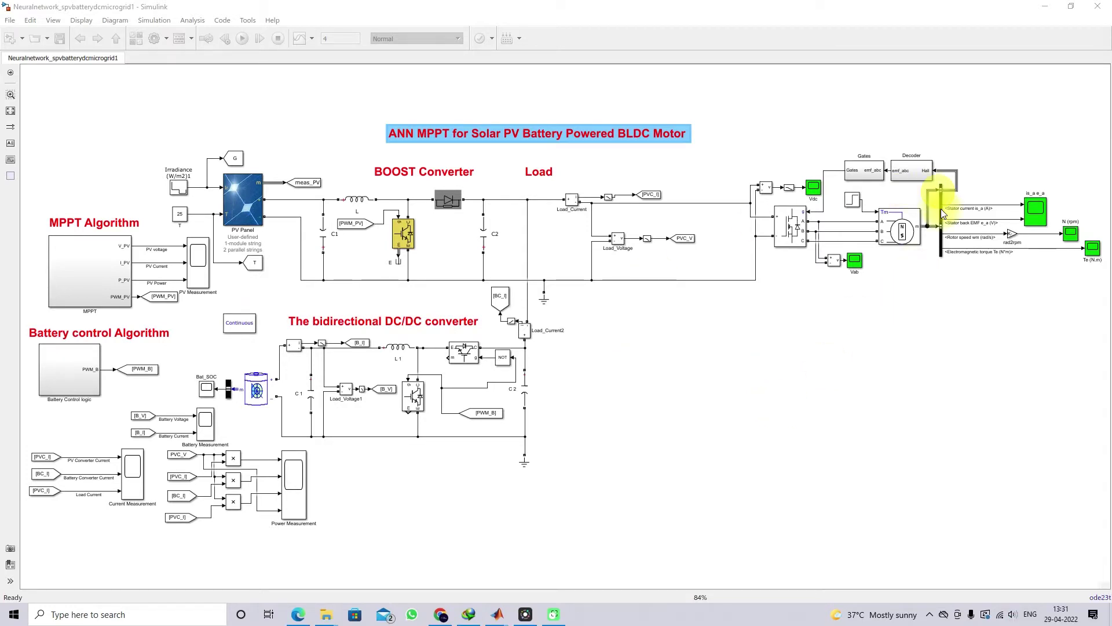
# Handwrite the temporary note "24V, 40W" below the motor block with the screen pen, then clear it.
pyautogui.press('F9')
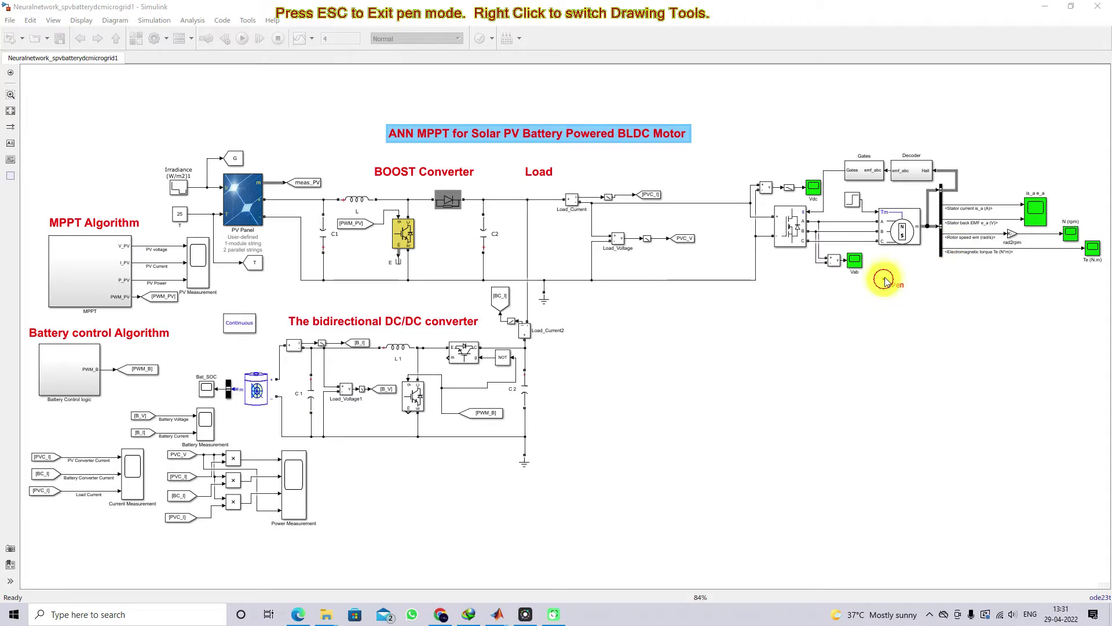
pyautogui.moveTo(884, 278)
pyautogui.mouseDown()
pyautogui.moveTo(932, 300)
pyautogui.moveTo(996, 259)
pyautogui.mouseUp()
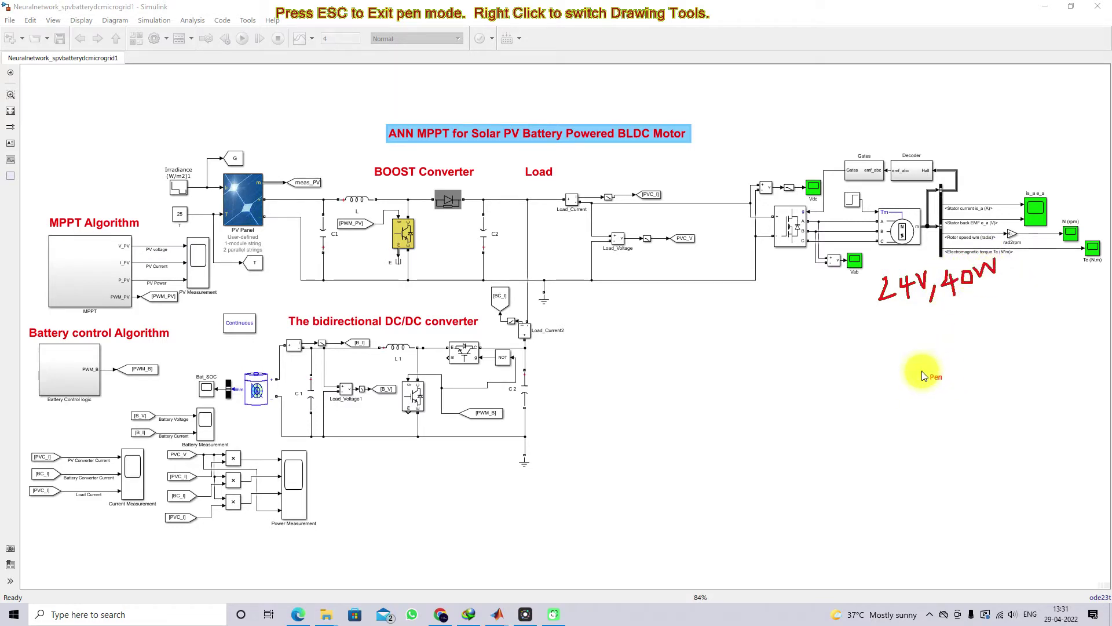
pyautogui.press('Escape')
# Switch to Chrome and examine the full brushless DC motor specification table on the Made-in-China product page.
pyautogui.click(440, 615)
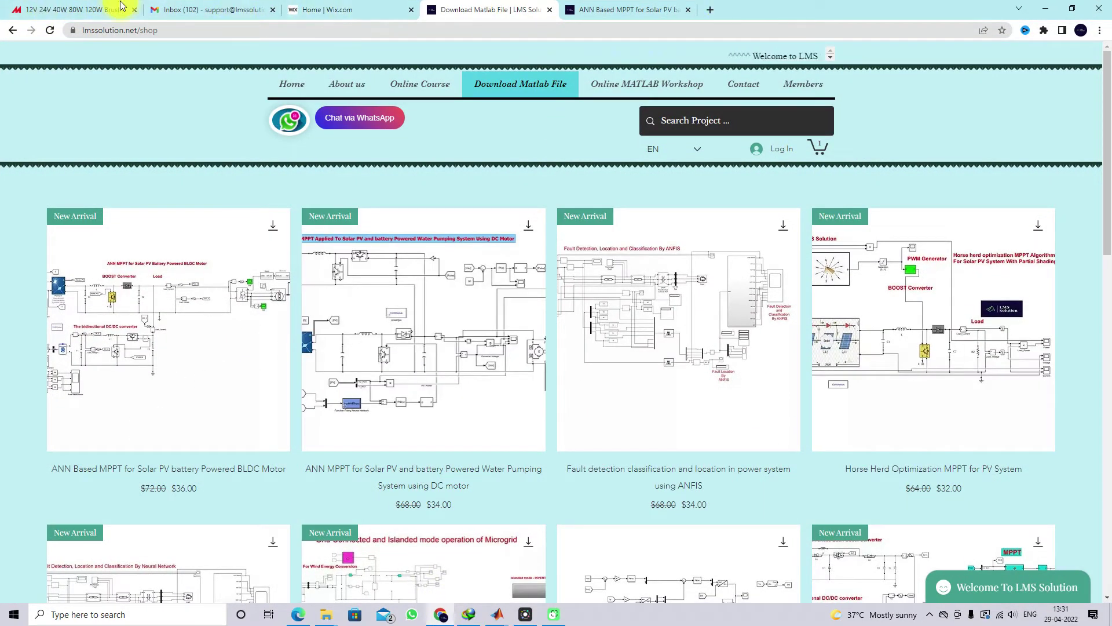
pyautogui.click(81, 9)
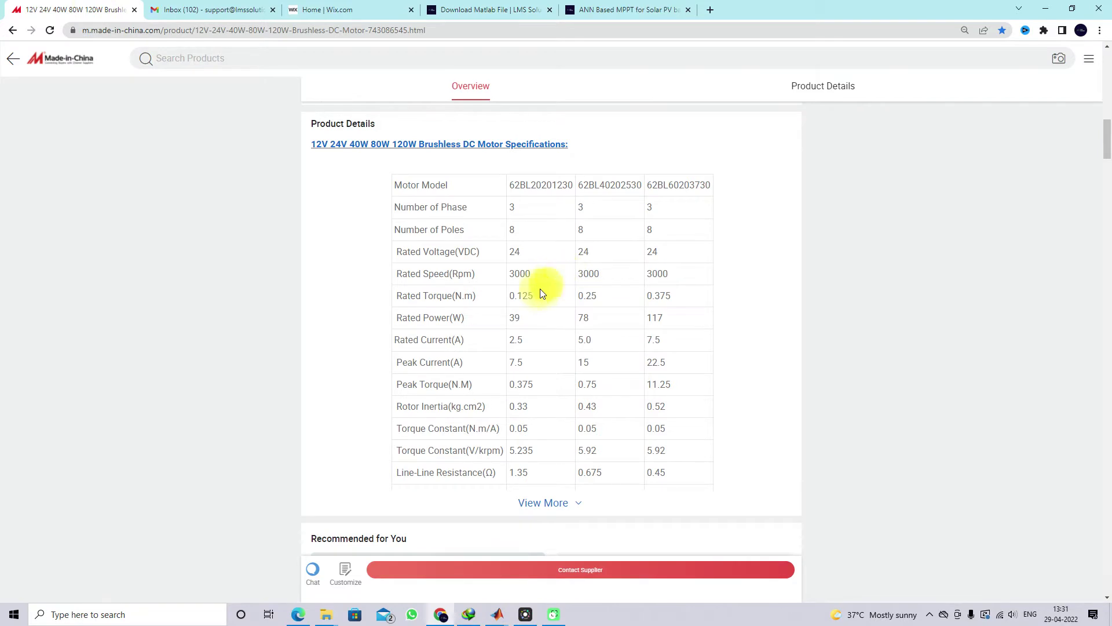
pyautogui.scroll(2, 550, 282)
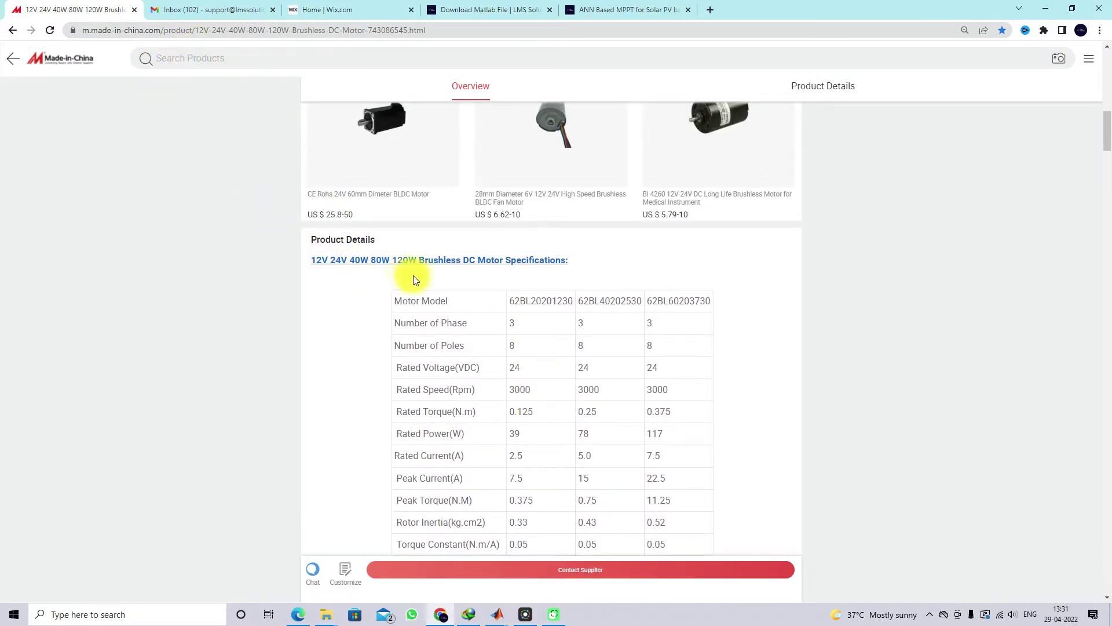
pyautogui.scroll(-3, 414, 280)
pyautogui.click(556, 445)
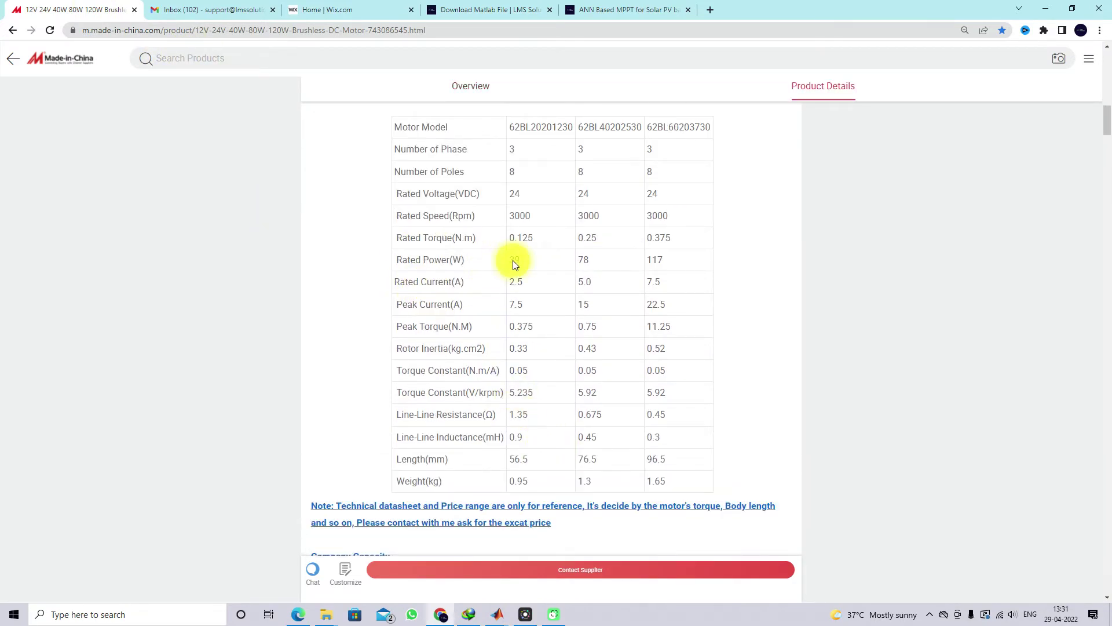
pyautogui.scroll(1, 518, 232)
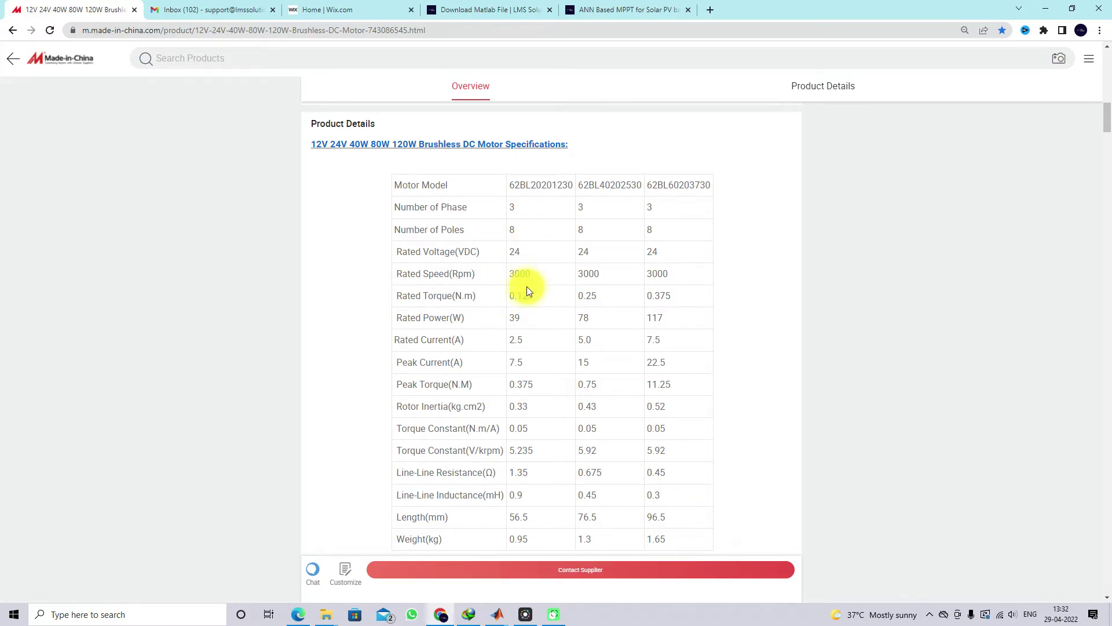
pyautogui.scroll(-1, 527, 286)
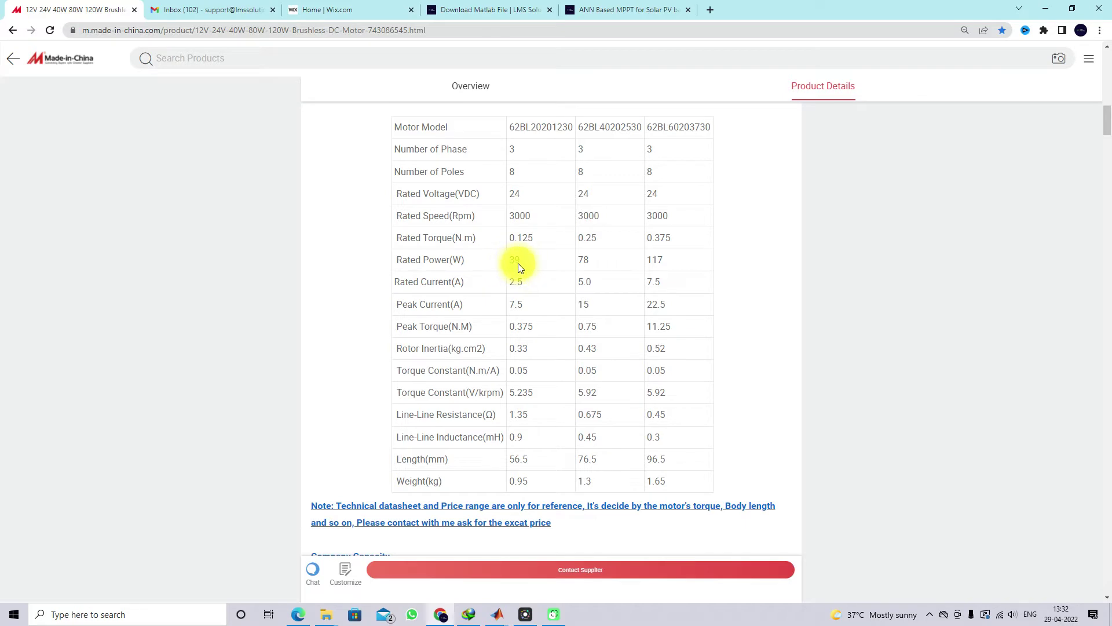
pyautogui.scroll(-1, 519, 287)
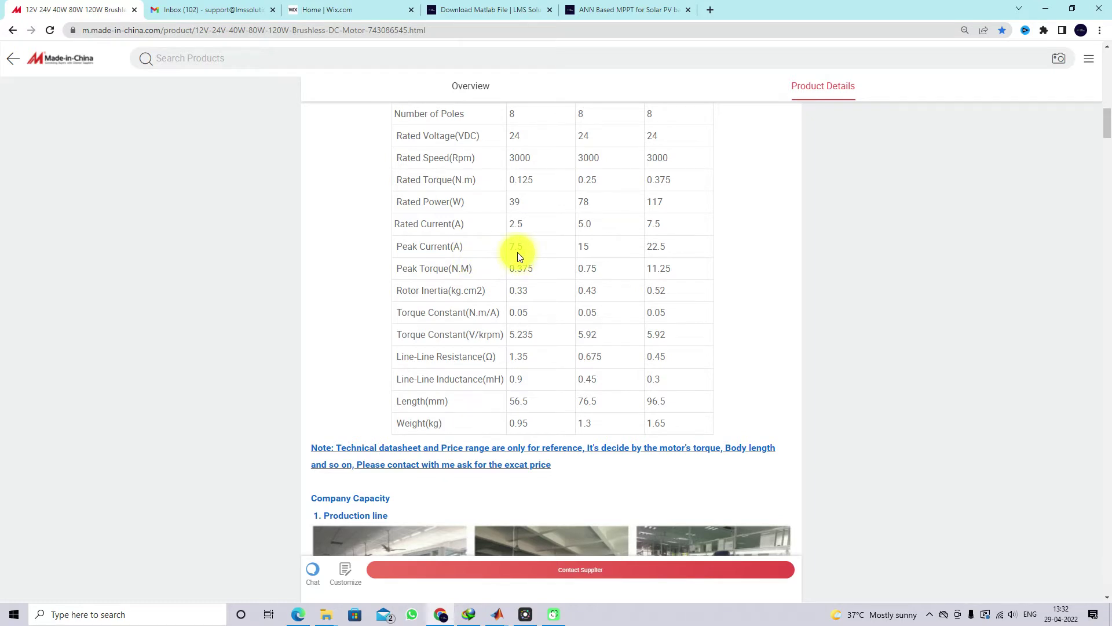
pyautogui.scroll(-1, 414, 277)
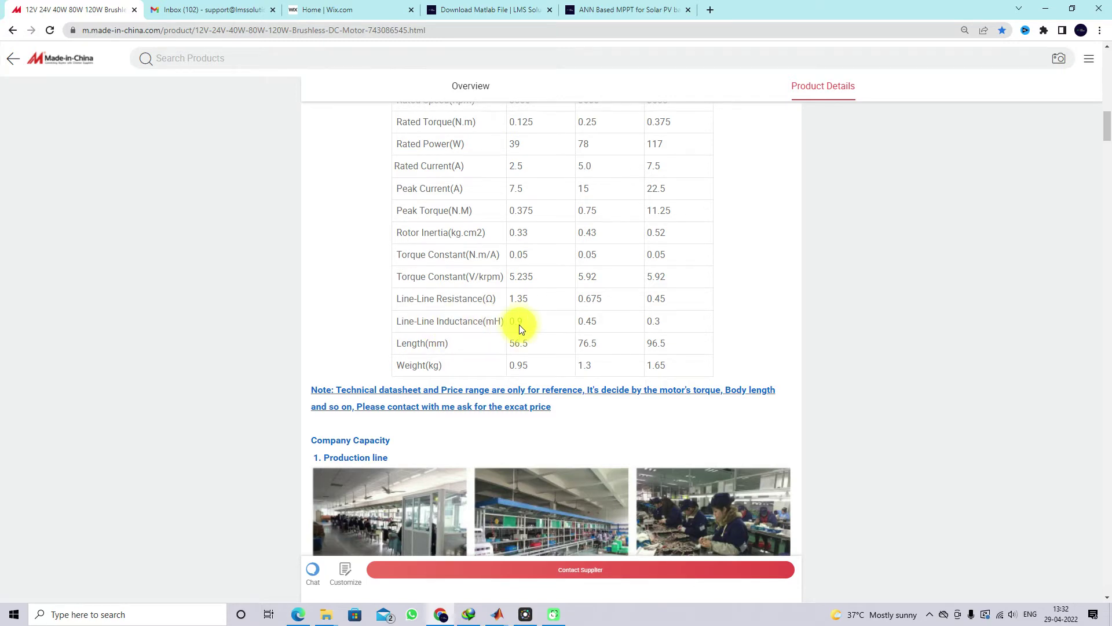
# Switch to the Simulink model and open the manufacturer-specification parameter calculator of the Permanent Magnet Synchronous Machine block.
pyautogui.moveTo(497, 613)
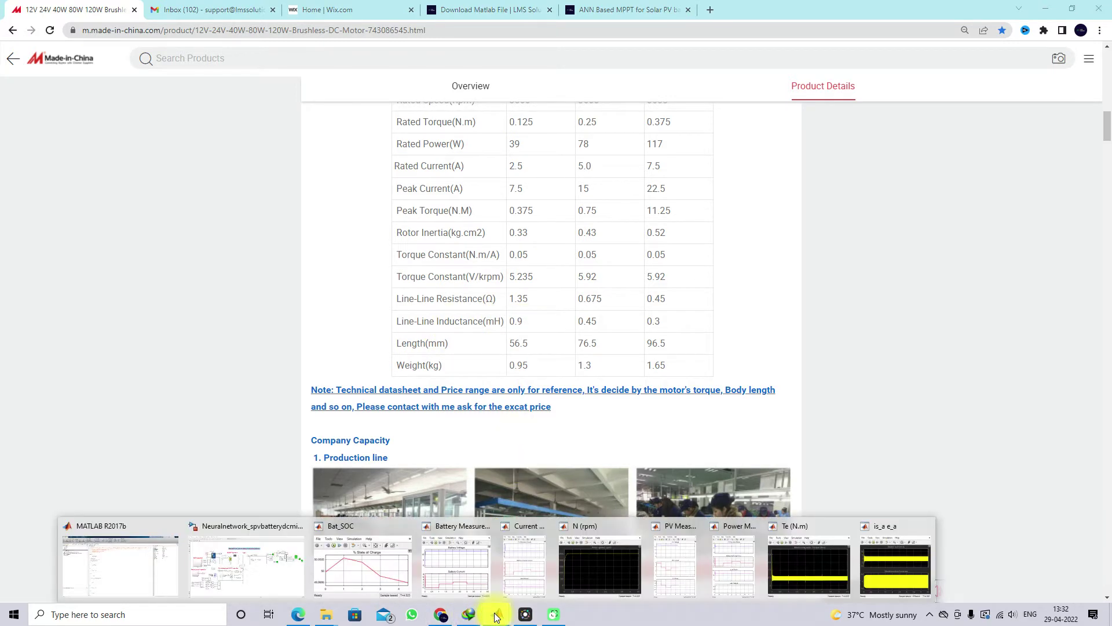
pyautogui.click(298, 546)
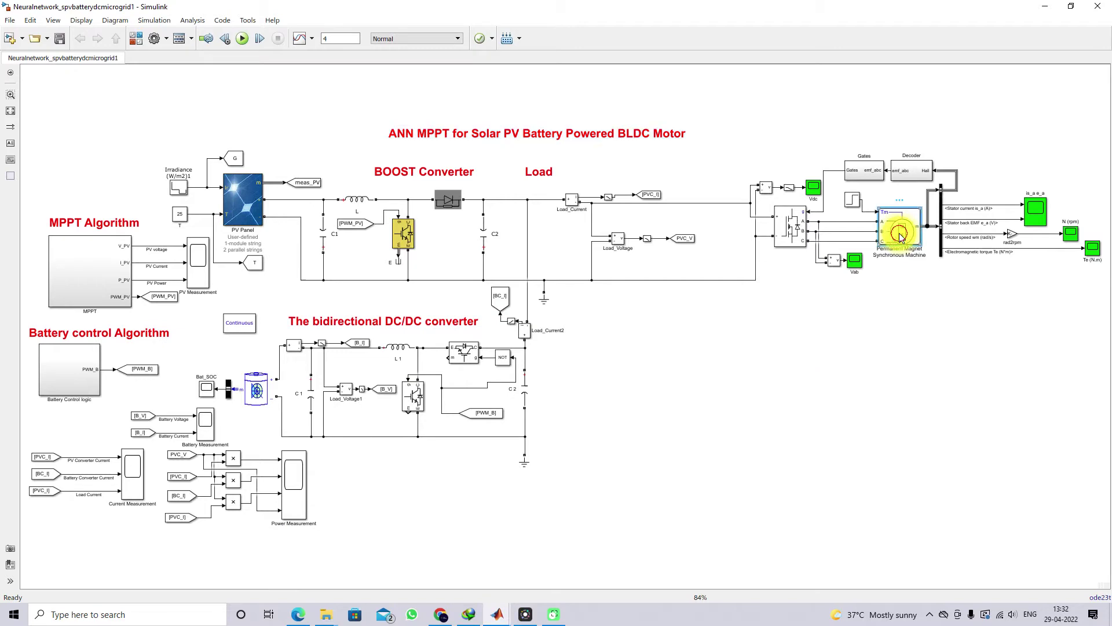
pyautogui.doubleClick(901, 234)
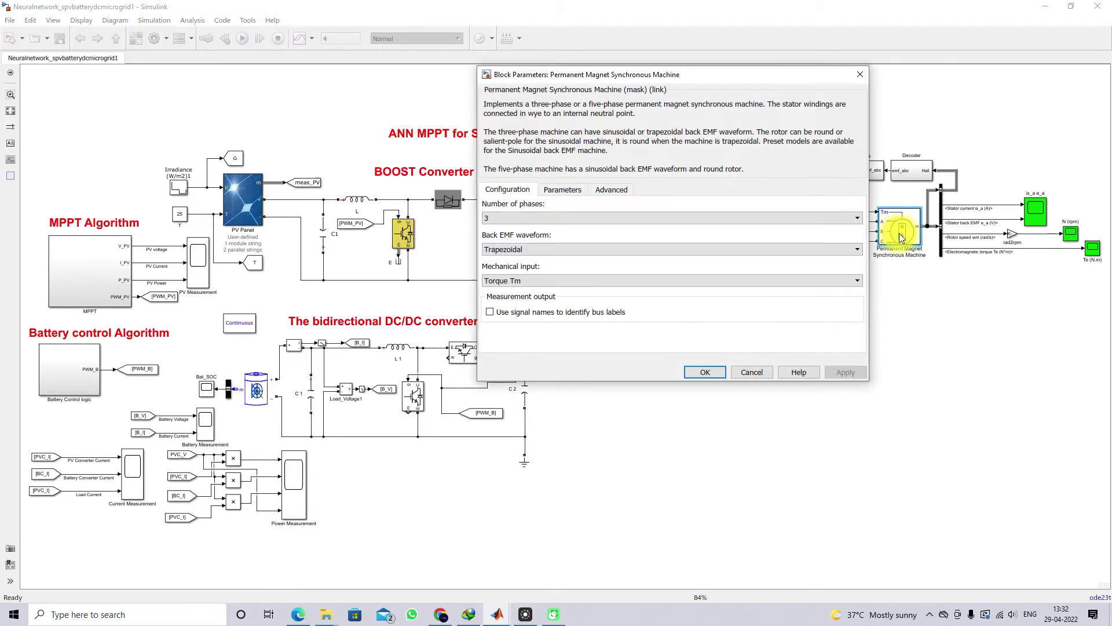
pyautogui.click(614, 190)
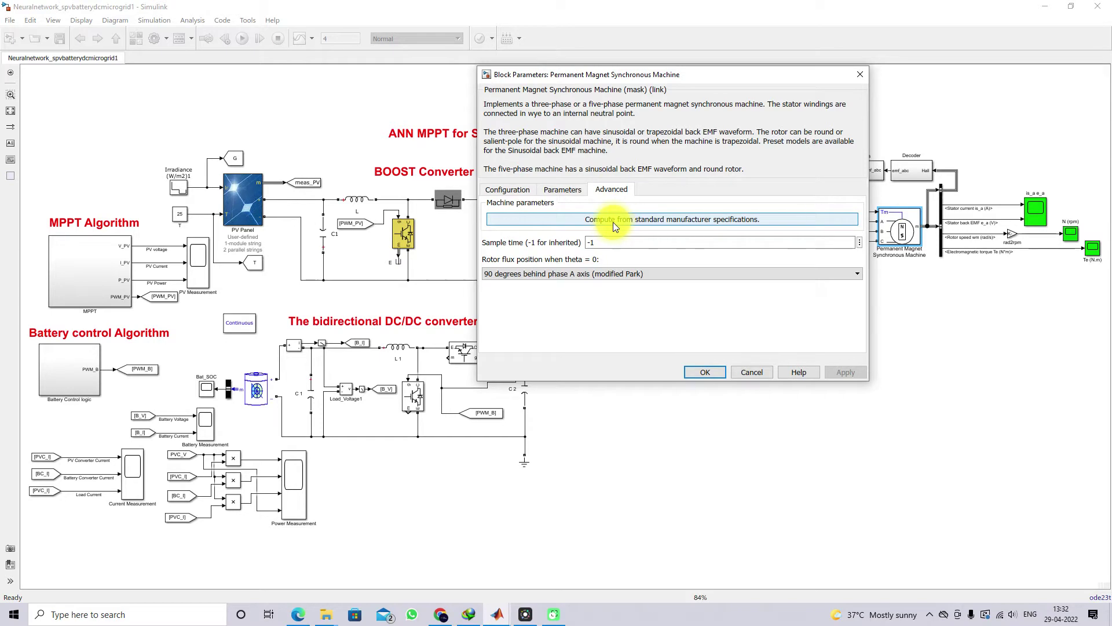
pyautogui.click(667, 222)
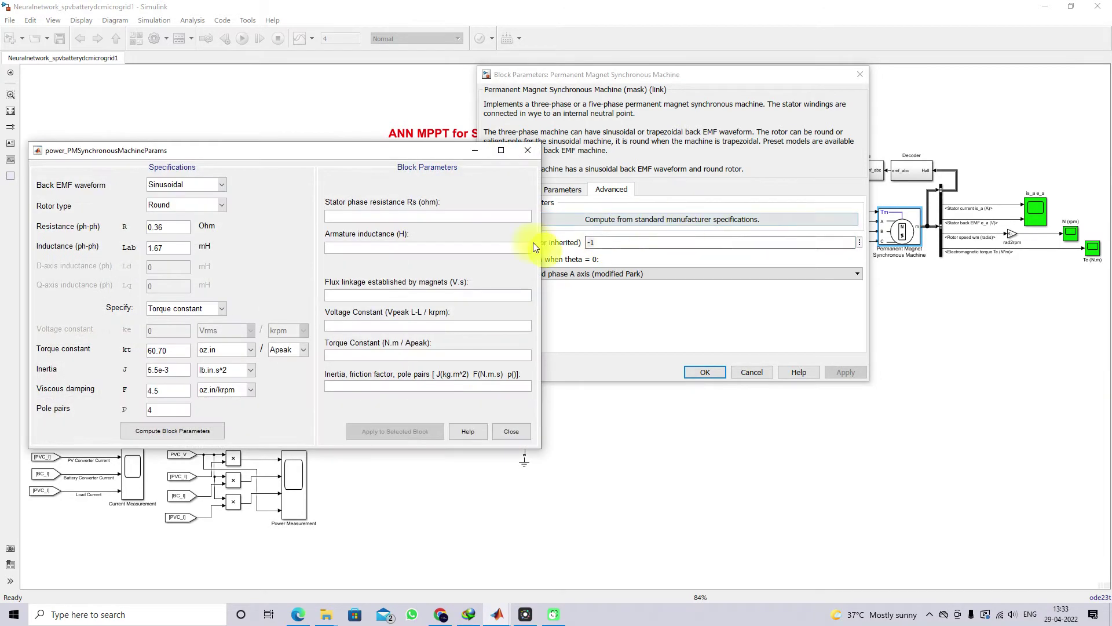
# Place the machine parameter calculator over the browser, beside the motor specification table on the product page.
pyautogui.moveTo(493, 617)
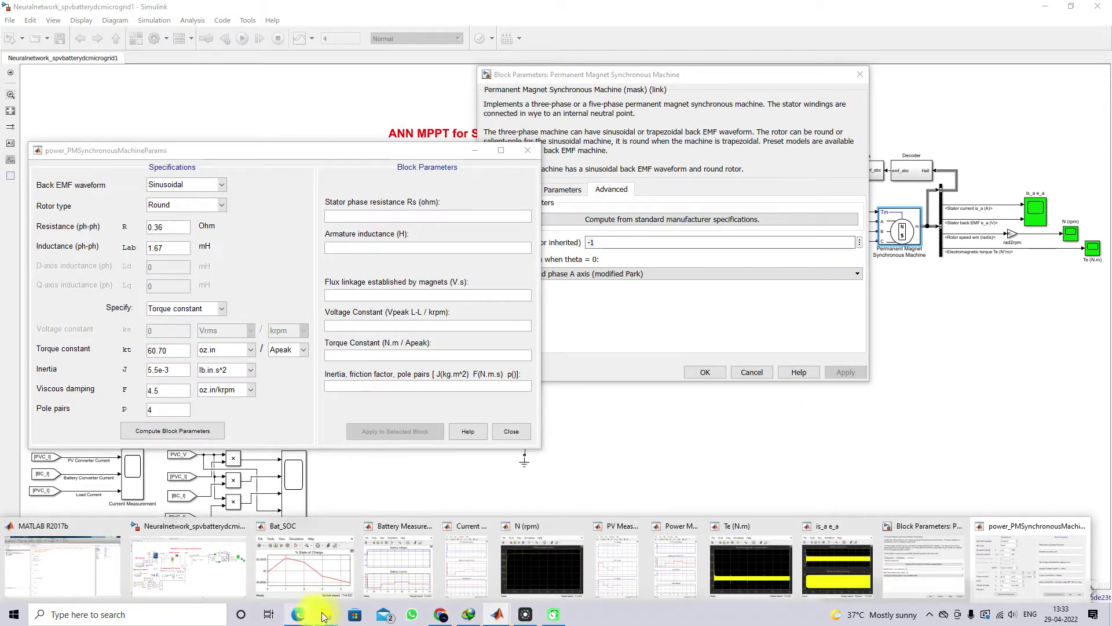
pyautogui.click(445, 615)
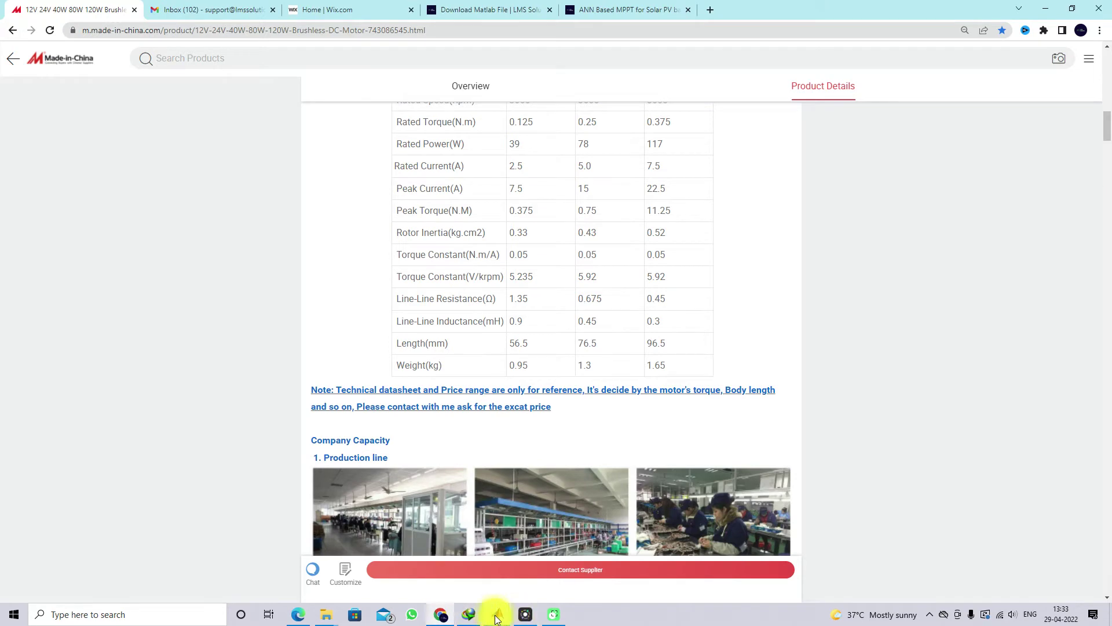
pyautogui.moveTo(496, 616)
pyautogui.click(1024, 562)
pyautogui.moveTo(327, 154); pyautogui.dragTo(1000, 151)
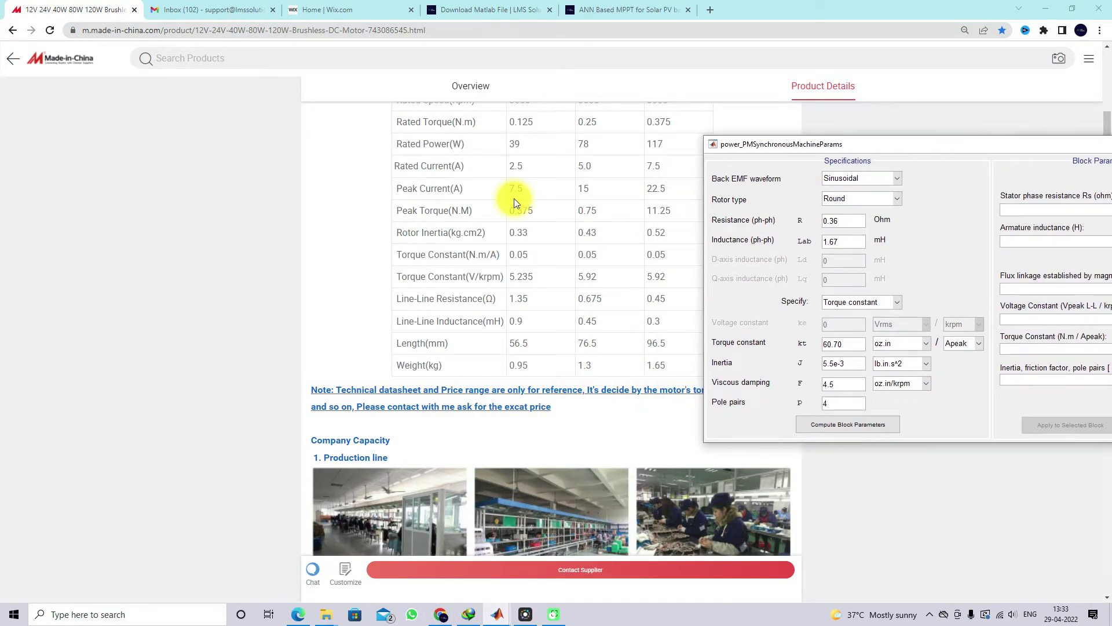
pyautogui.scroll(2, 513, 198)
# Set the back EMF waveform to Trapezoidal, the phase-to-phase resistance to 1.35 Ohm and the inductance to 0.9 mH.
pyautogui.click(838, 181)
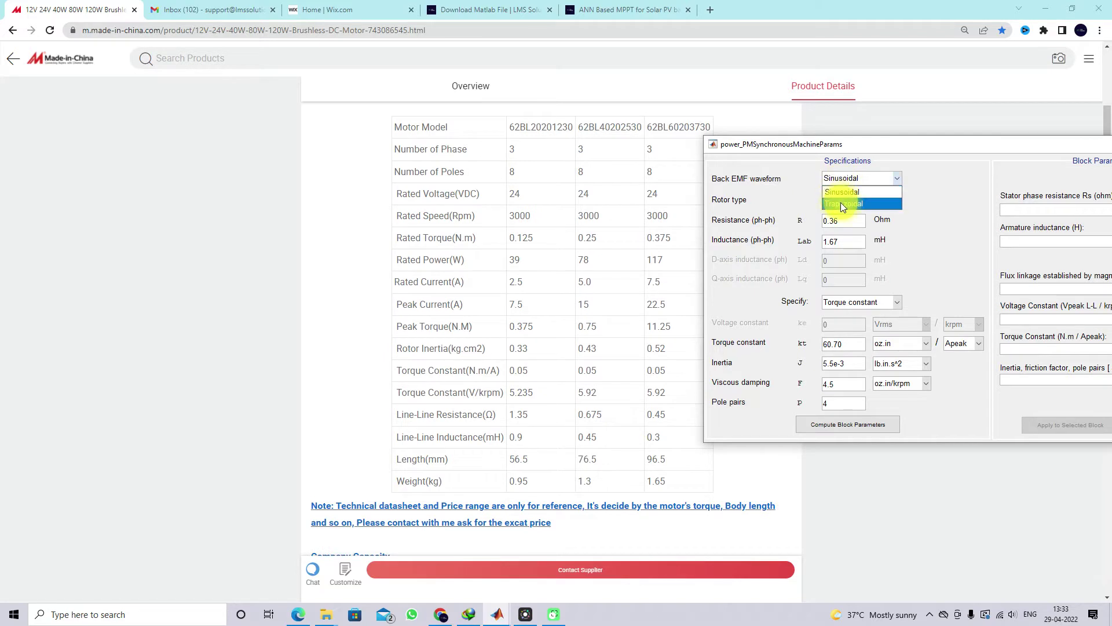
pyautogui.click(843, 204)
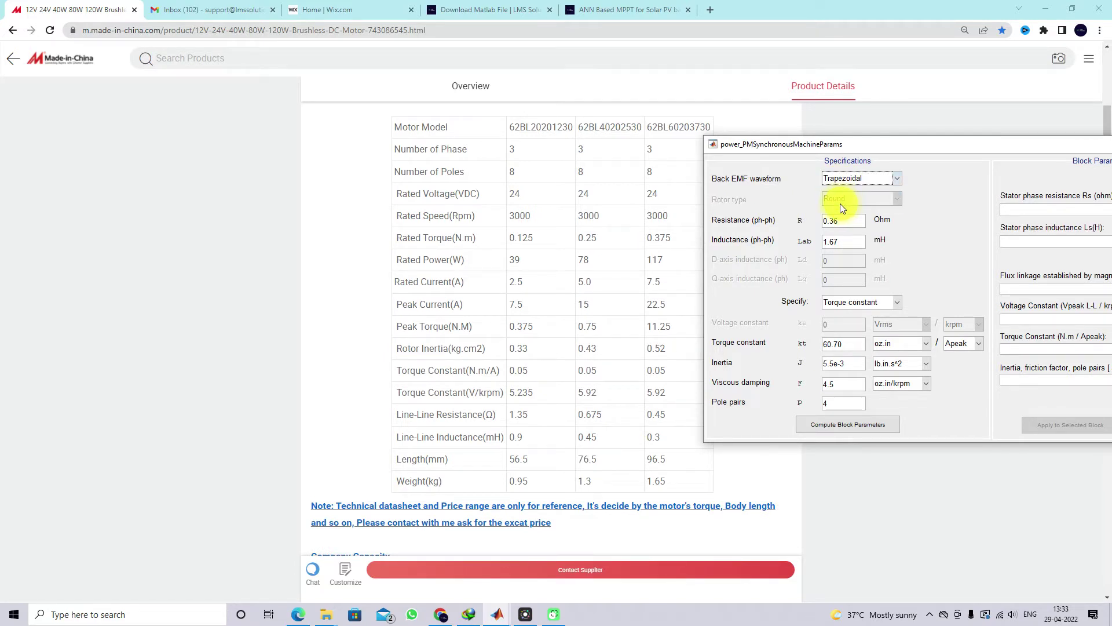
pyautogui.moveTo(838, 220); pyautogui.dragTo(816, 223)
pyautogui.write('1.35')
pyautogui.press('Tab')
pyautogui.write('0.9')
# Set the torque constant to 0.05 with N.m as its unit.
pyautogui.moveTo(846, 345); pyautogui.dragTo(797, 343)
pyautogui.write('0.05')
pyautogui.click(901, 343)
pyautogui.scroll(-2, 887, 373)
pyautogui.click(892, 397)
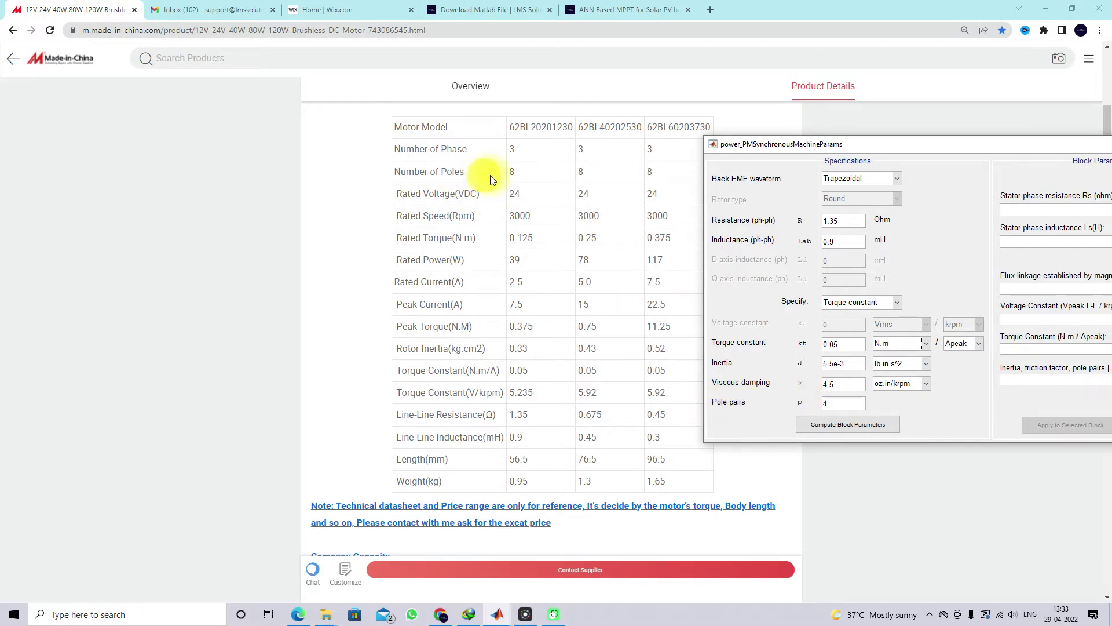
# Keep 4 pole pairs and set the inertia to 0.33 kg.cm^2.
pyautogui.doubleClick(843, 402)
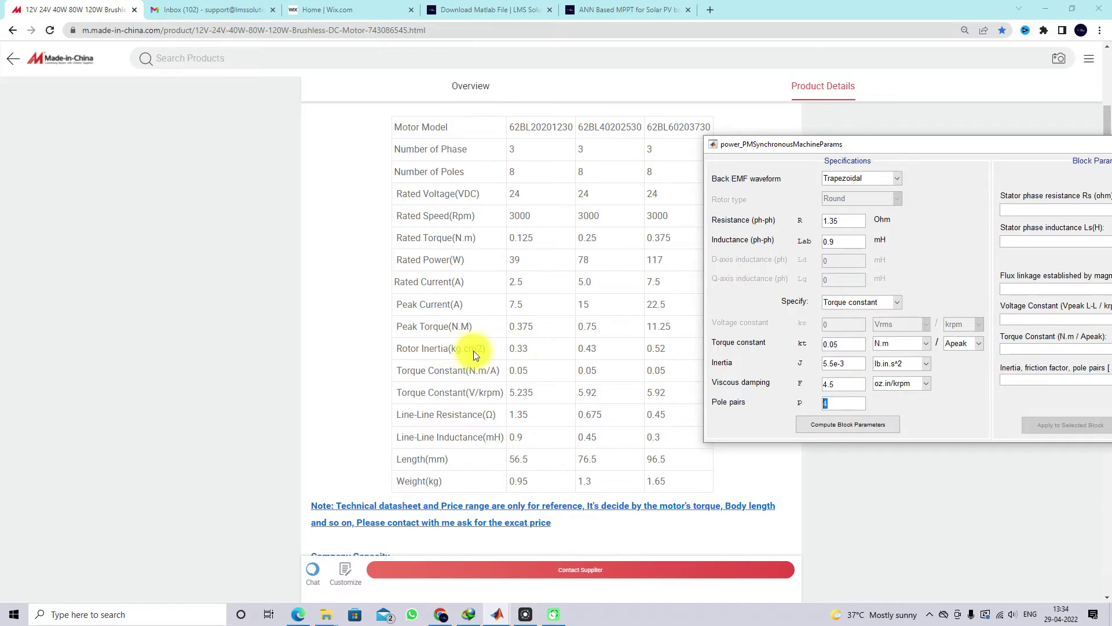
pyautogui.moveTo(861, 364); pyautogui.dragTo(782, 363)
pyautogui.write('0.33')
pyautogui.click(899, 364)
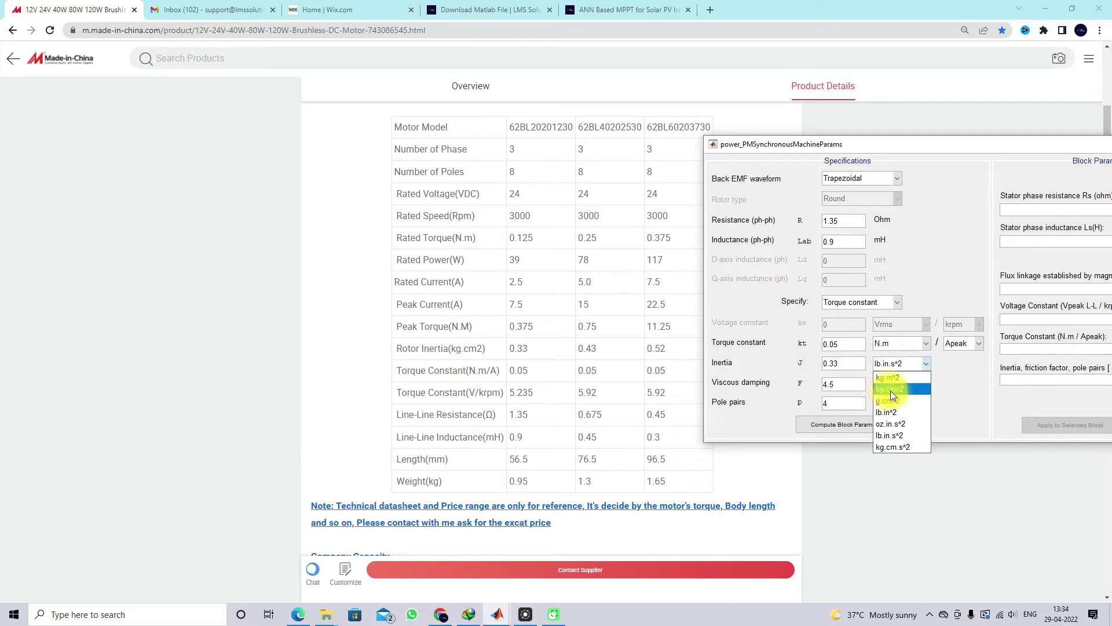
pyautogui.click(891, 389)
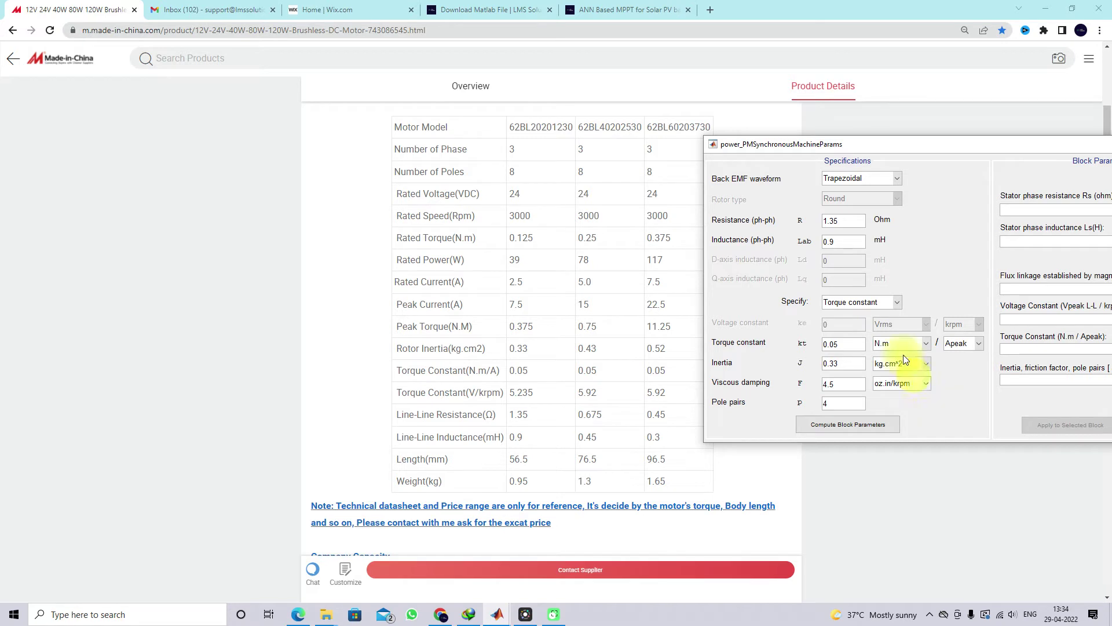
# Compute the block parameters from the entered specifications and move the calculator so all computed values can be read.
pyautogui.moveTo(836, 148); pyautogui.dragTo(749, 148)
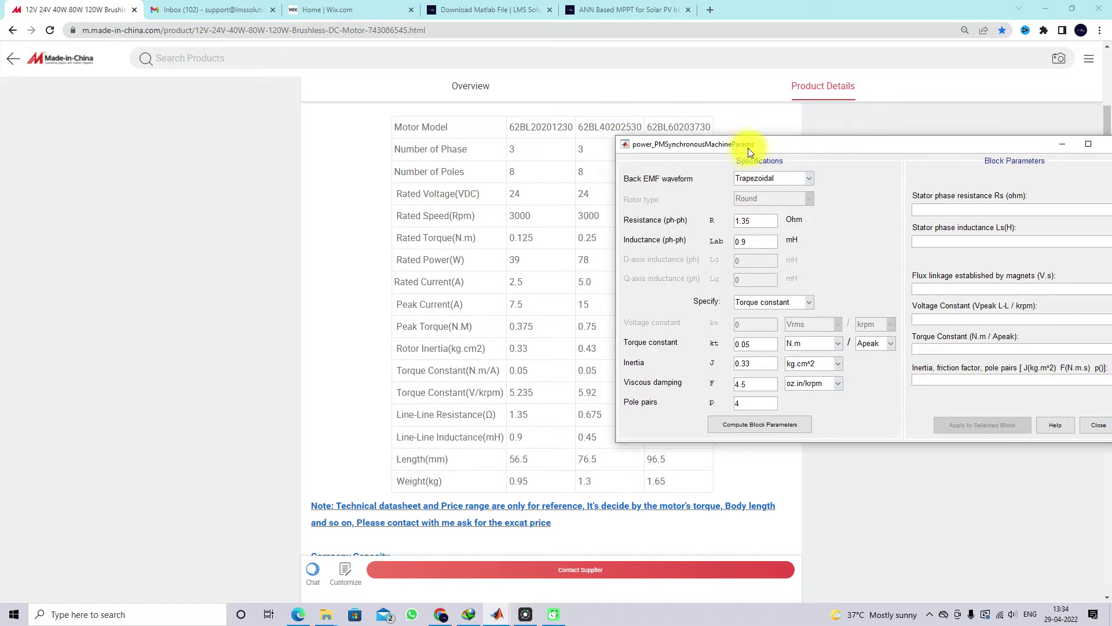
pyautogui.click(759, 425)
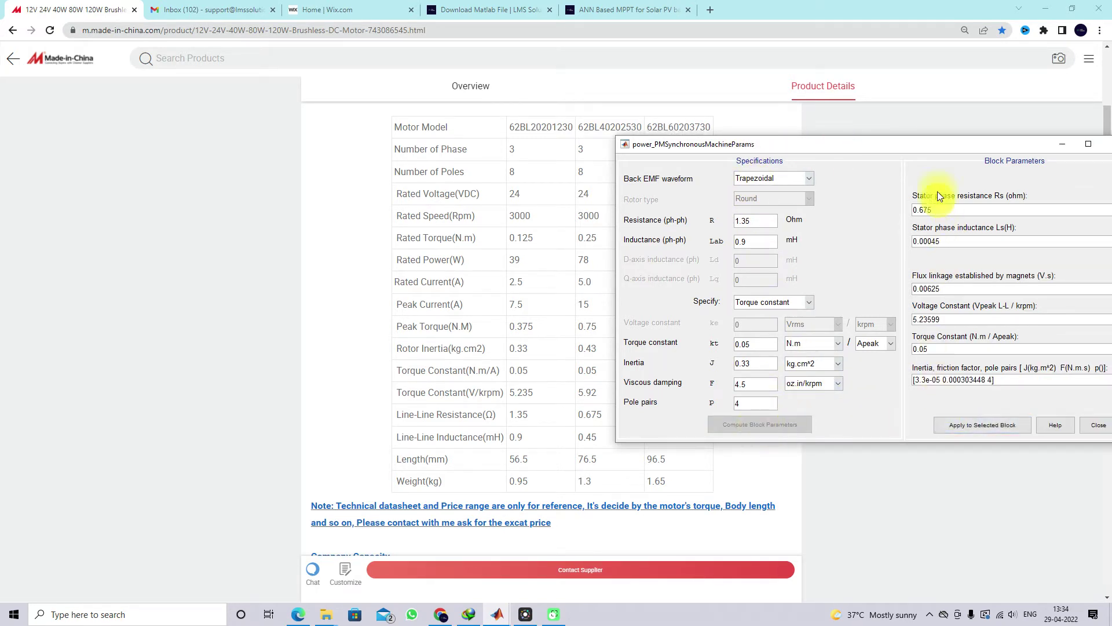
pyautogui.moveTo(923, 150); pyautogui.dragTo(780, 144)
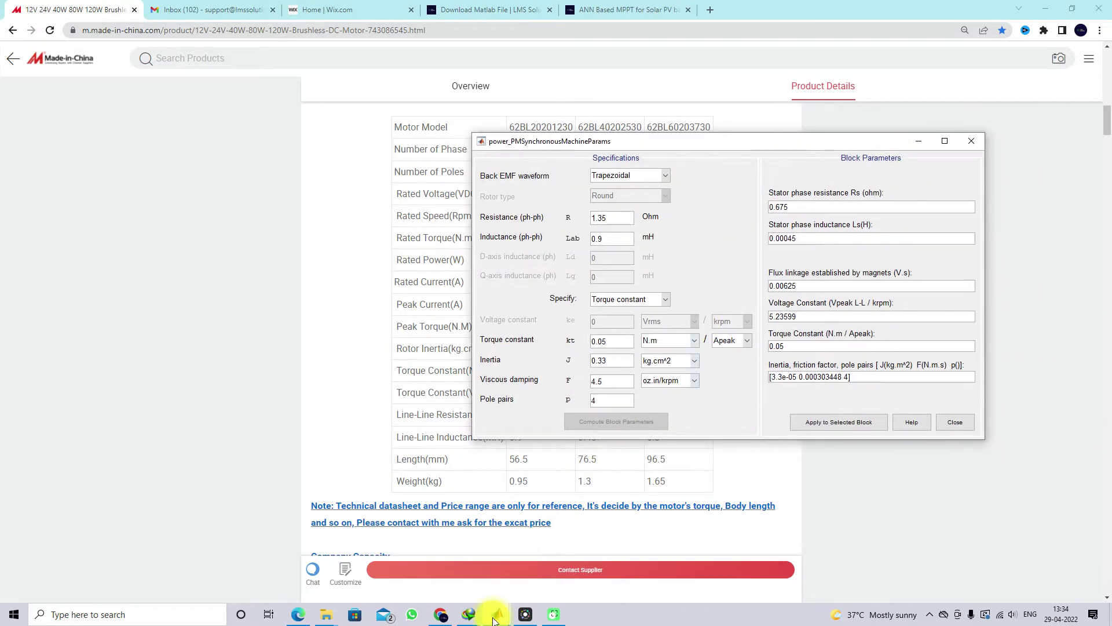
# Open the machine block's electrical and mechanical parameters in the Simulink model and move the dialog aside for comparison.
pyautogui.moveTo(494, 618)
pyautogui.click(218, 565)
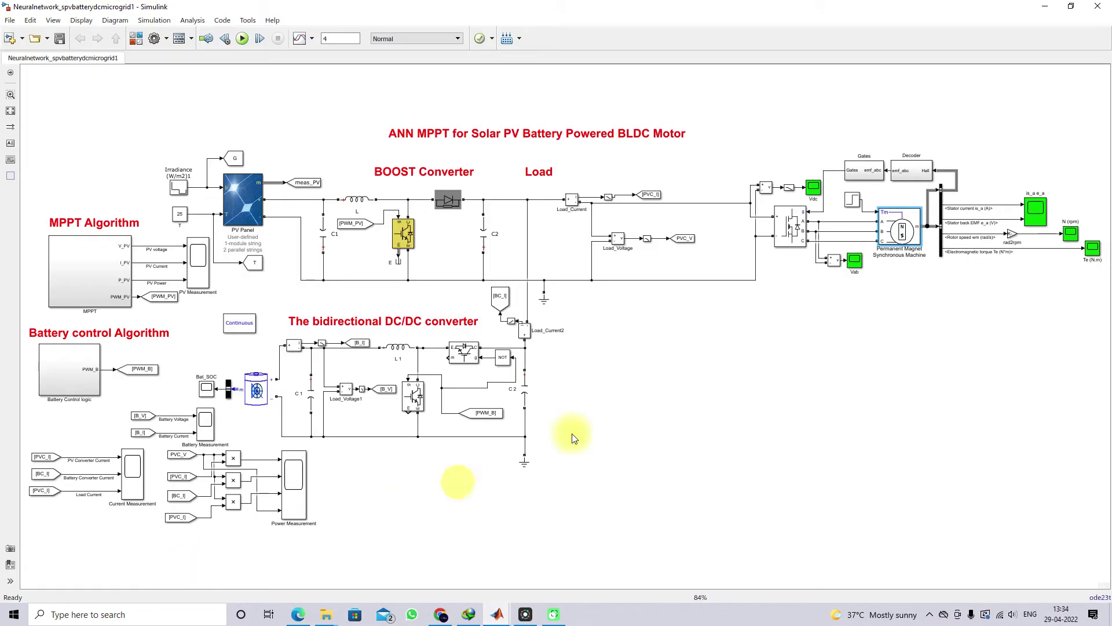
pyautogui.doubleClick(893, 227)
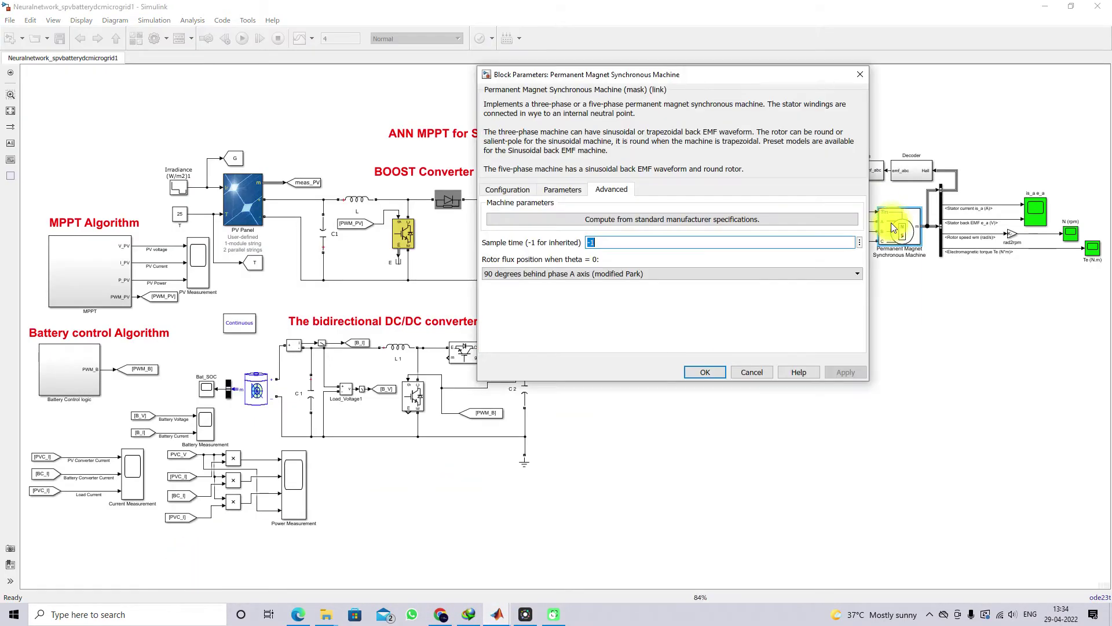
pyautogui.click(552, 191)
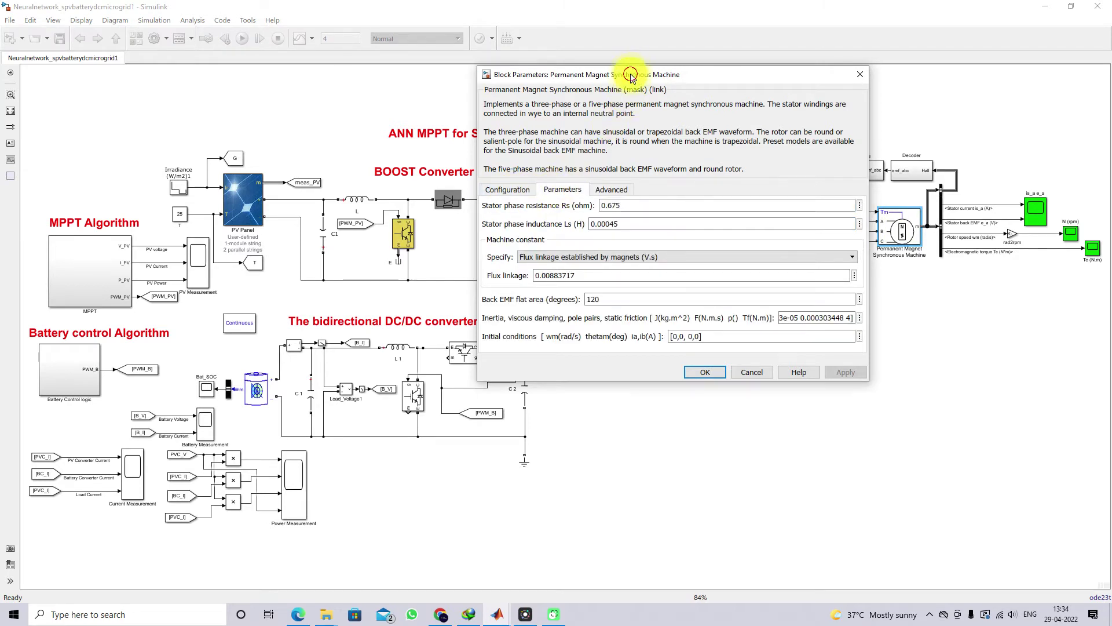
pyautogui.moveTo(562, 69); pyautogui.dragTo(415, 70)
pyautogui.moveTo(501, 78); pyautogui.dragTo(315, 77)
# Compare the calculator's values with the block's dialog, apply them to the selected machine block and close the calculator.
pyautogui.moveTo(497, 614)
pyautogui.click(1039, 570)
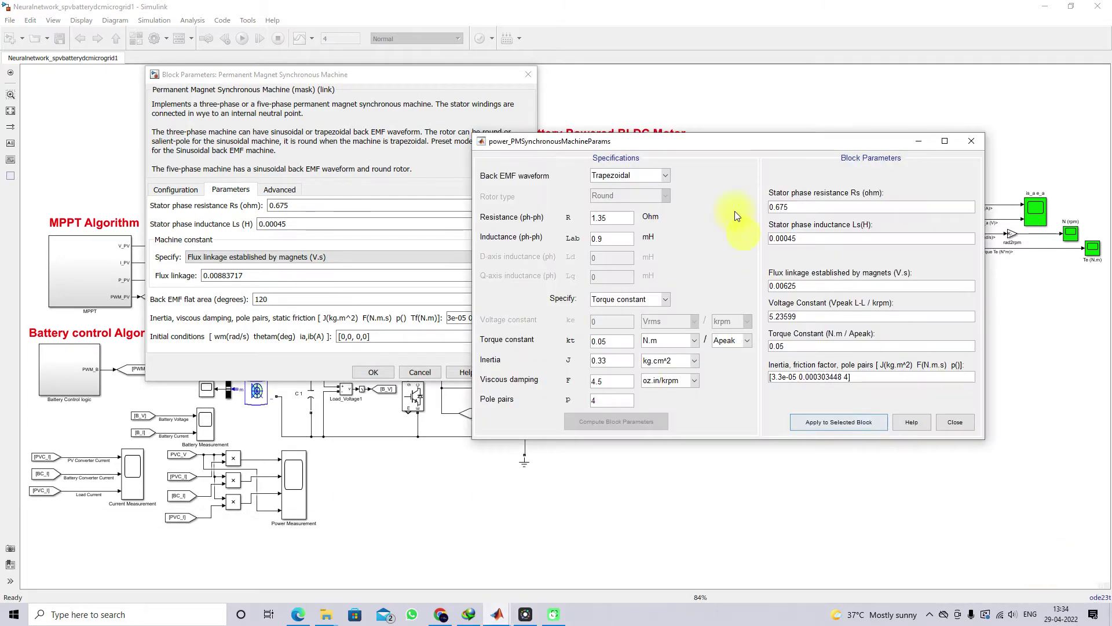
pyautogui.moveTo(696, 135); pyautogui.dragTo(745, 67)
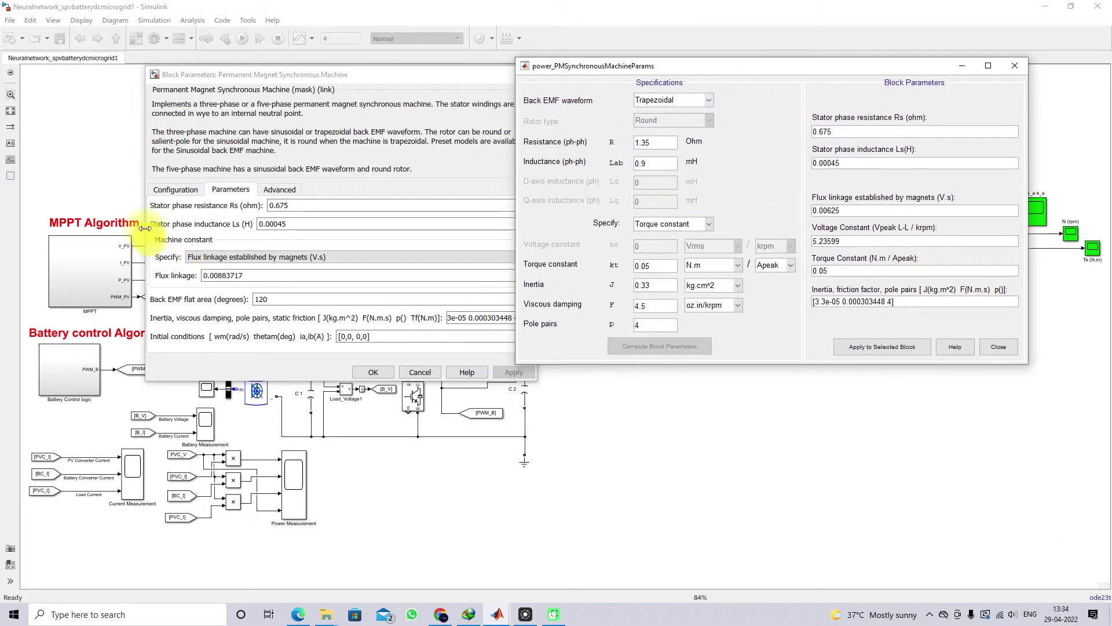
pyautogui.doubleClick(831, 133)
pyautogui.click(832, 134)
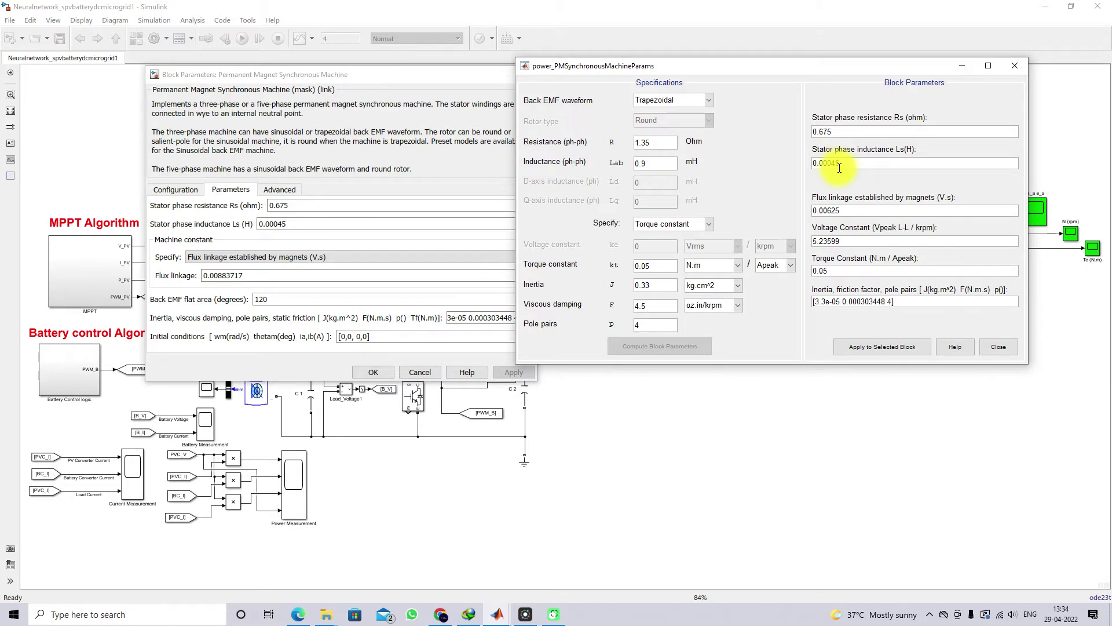
pyautogui.click(856, 348)
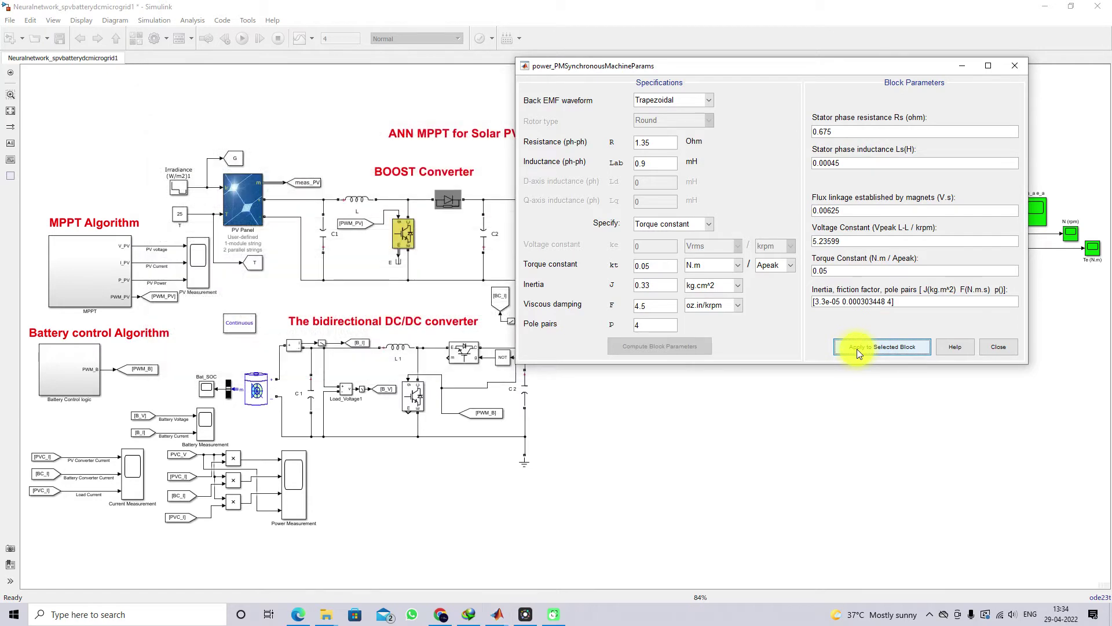
pyautogui.click(1009, 350)
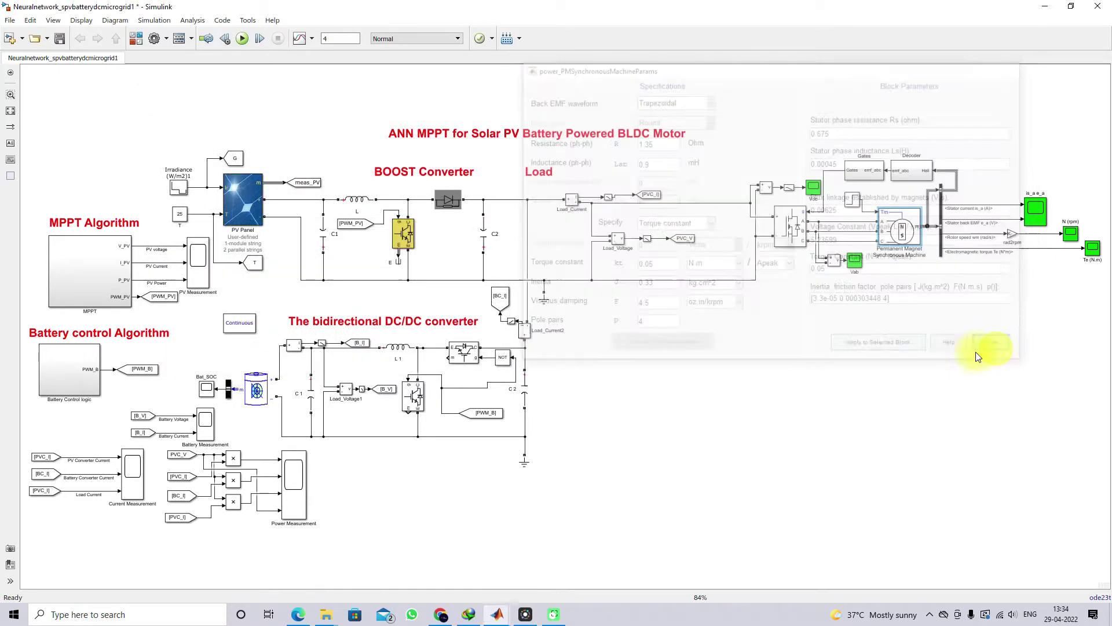
# View the Permanent Magnet Synchronous Machine's constant as Torque Constant (N.m / A_peak) and set it to be specified as Voltage Constant (V_peak L-L / krpm).
pyautogui.doubleClick(903, 230)
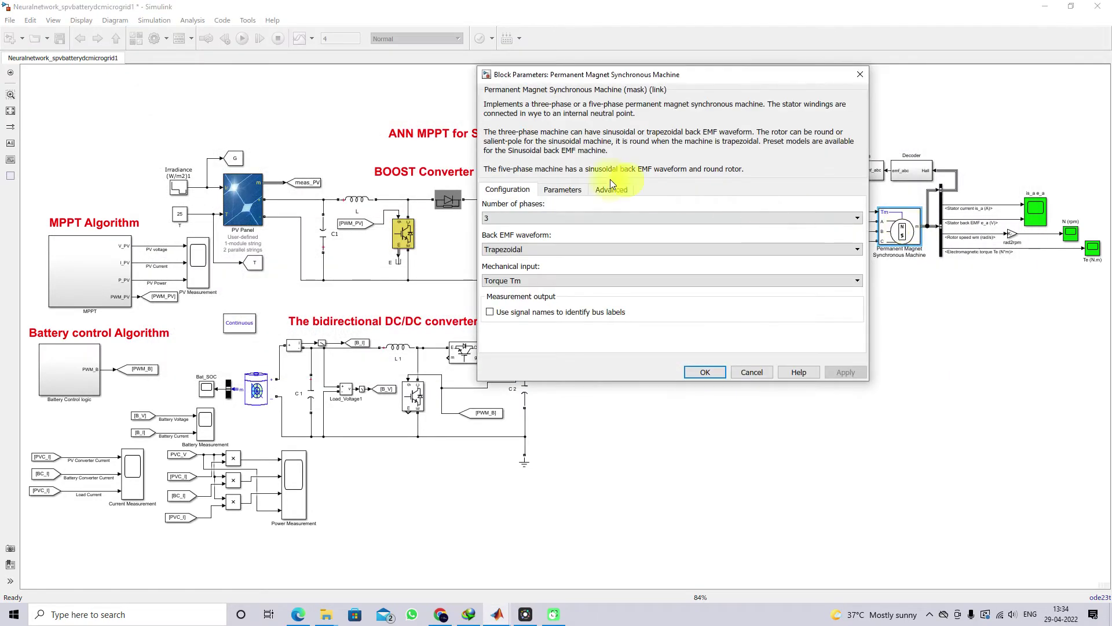
pyautogui.click(565, 190)
pyautogui.moveTo(632, 74); pyautogui.dragTo(491, 72)
pyautogui.click(466, 256)
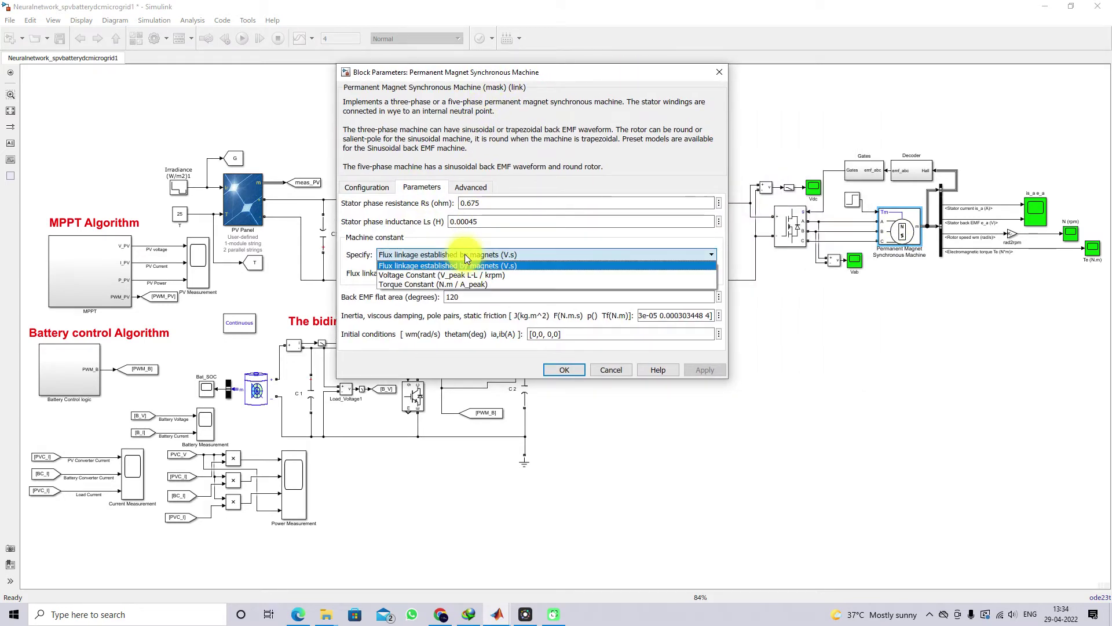
pyautogui.click(459, 286)
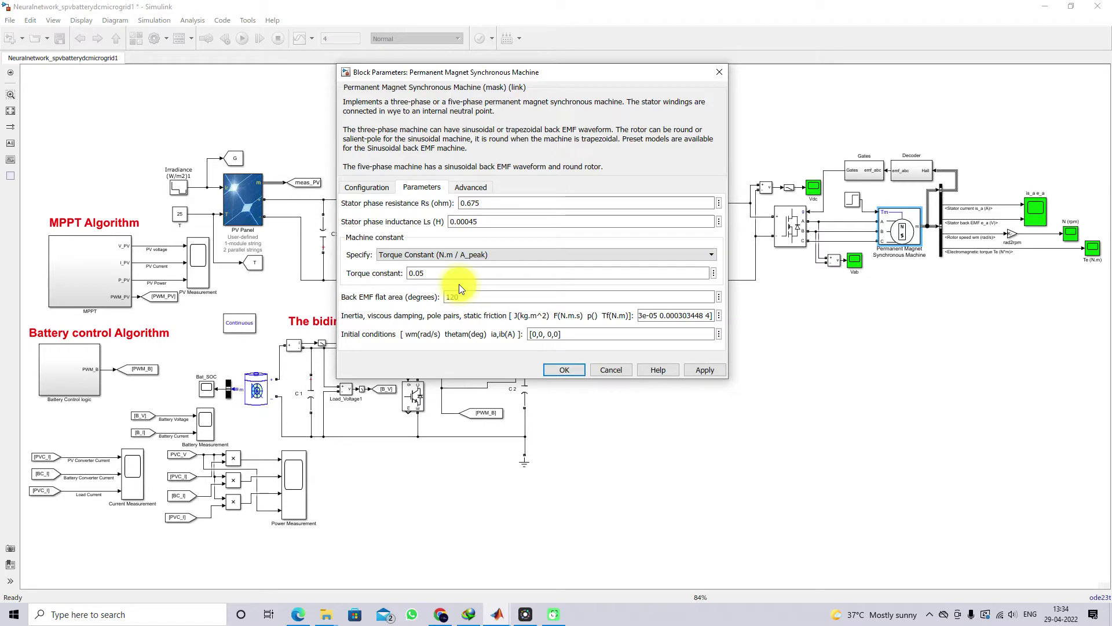
pyautogui.click(459, 254)
pyautogui.click(446, 277)
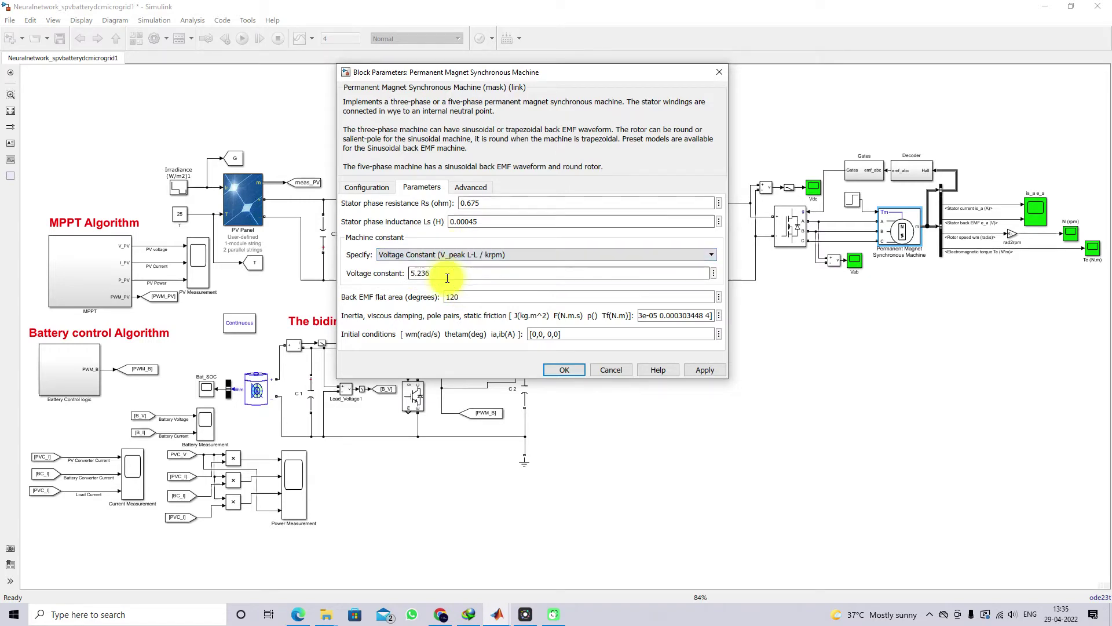
# Check the machine's voltage constant against the manufacturer's motor table in the browser and accept the machine block's parameters.
pyautogui.click(496, 614)
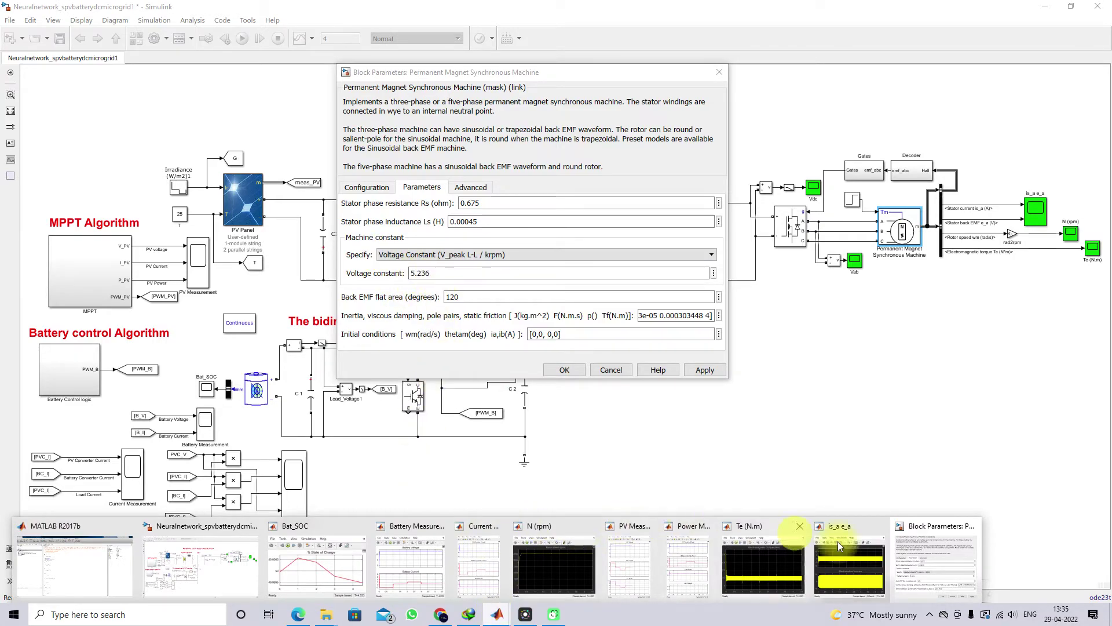
pyautogui.moveTo(926, 568)
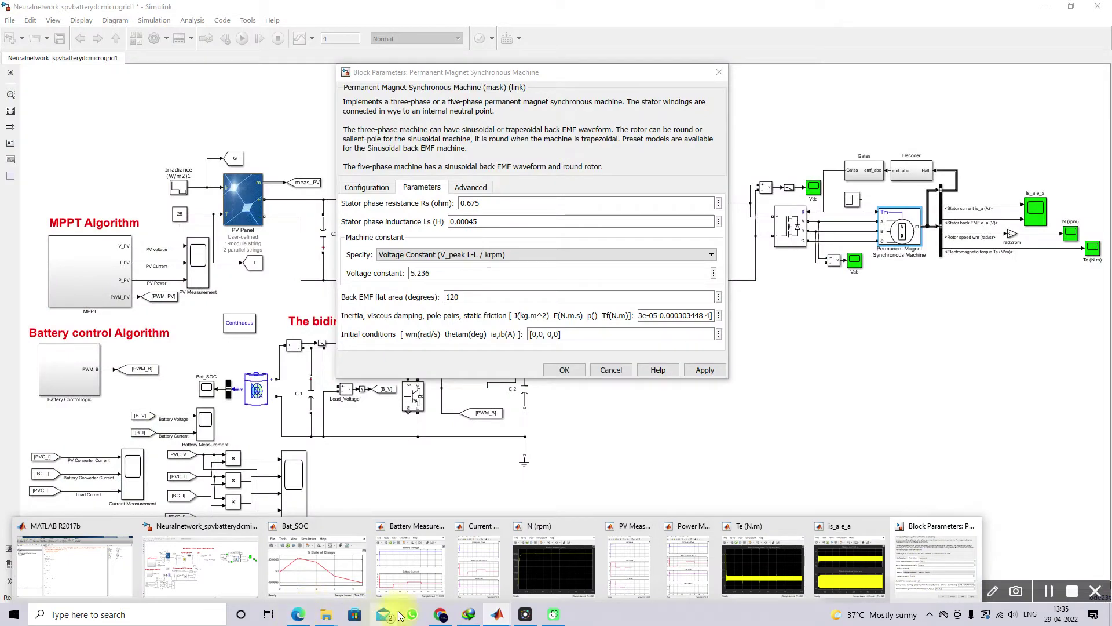
pyautogui.click(440, 614)
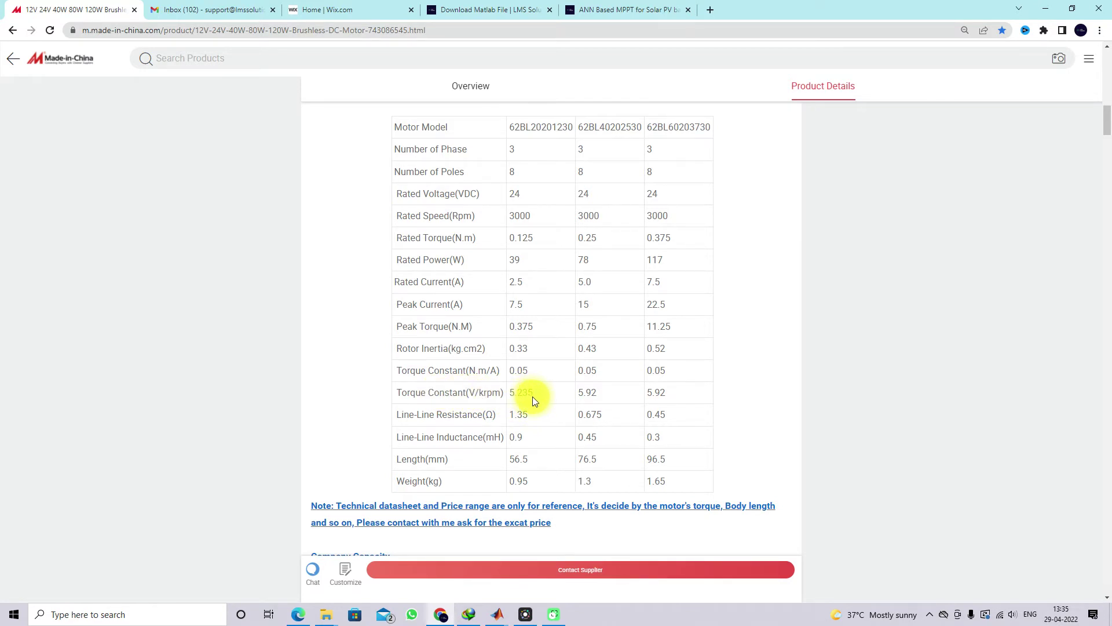
pyautogui.moveTo(503, 618)
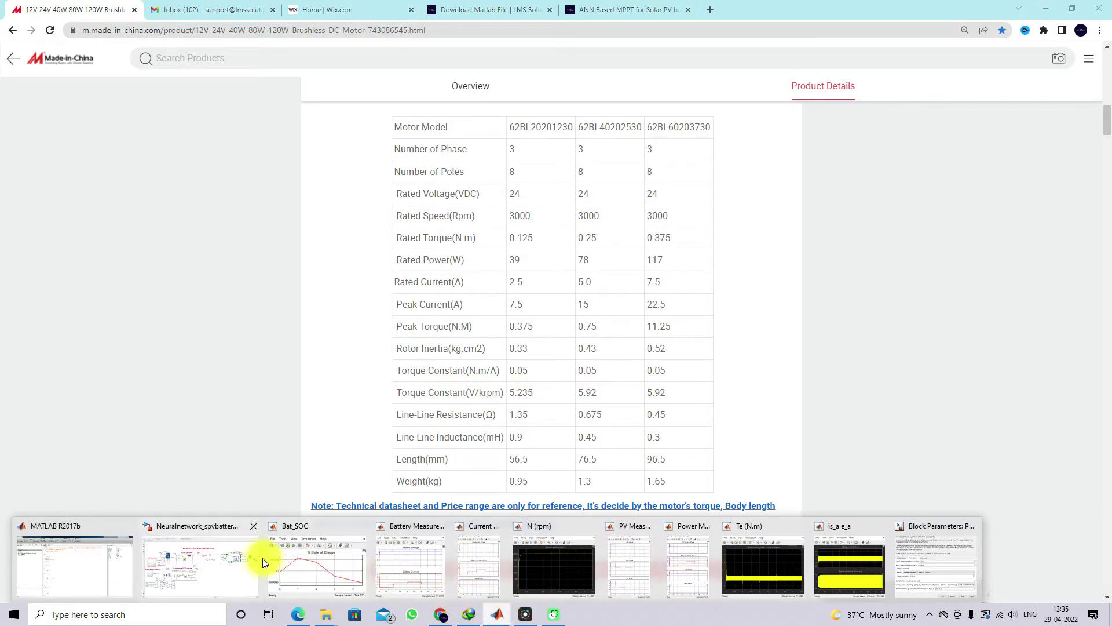
pyautogui.click(241, 562)
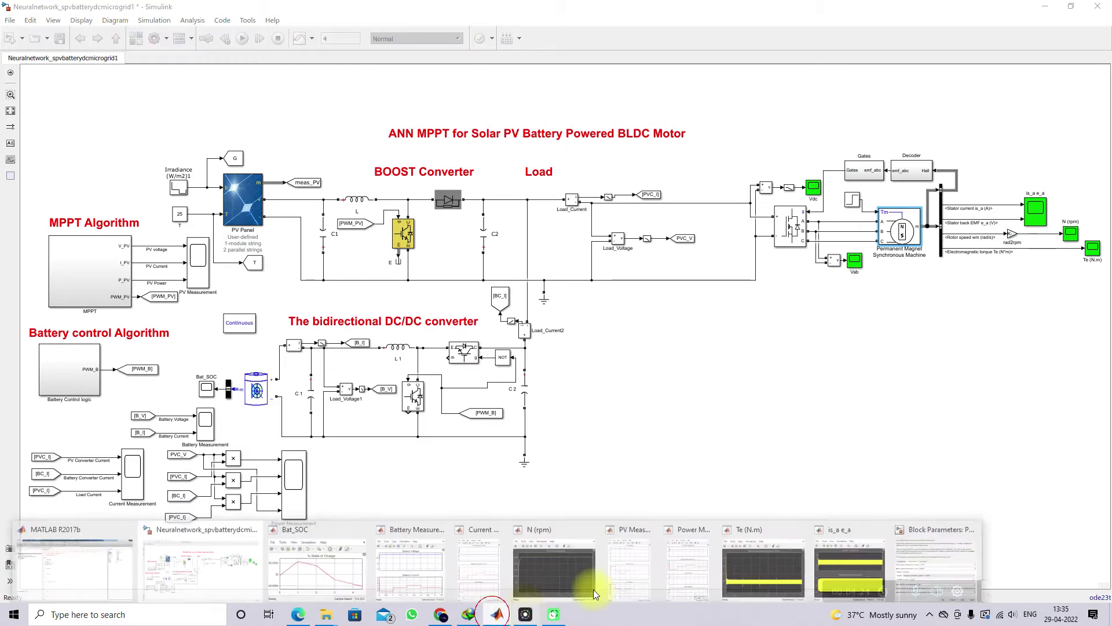
pyautogui.click(923, 541)
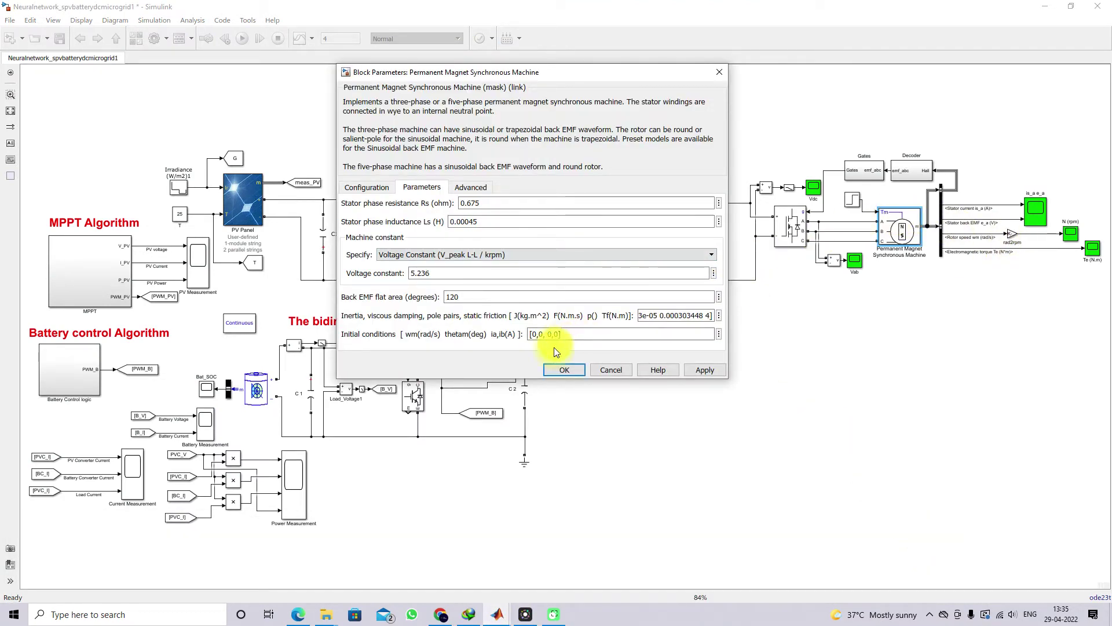
pyautogui.click(562, 372)
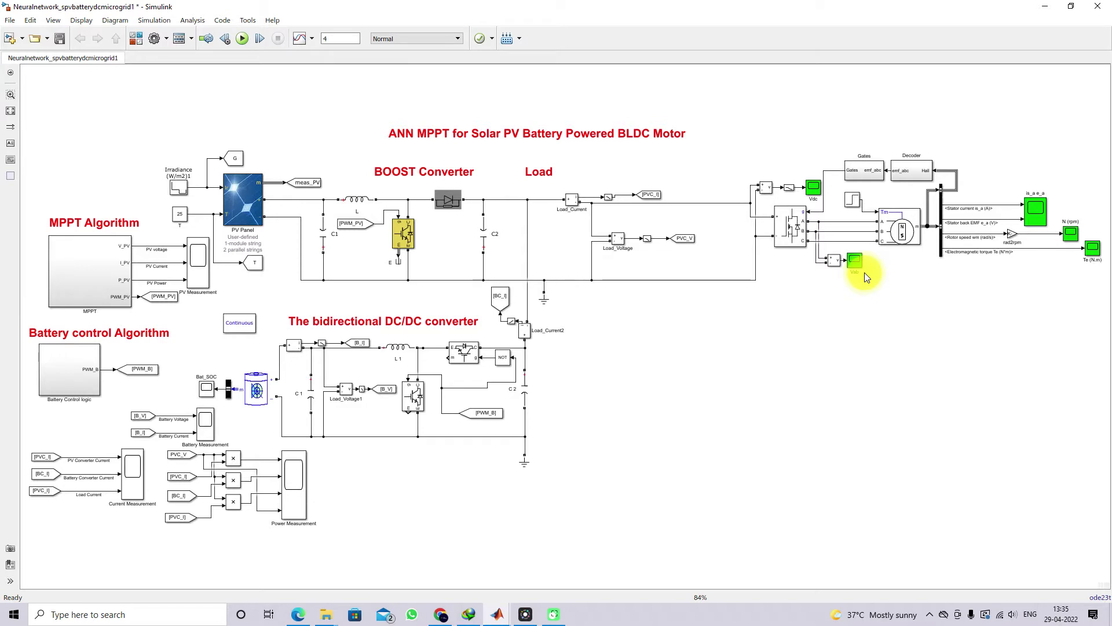
pyautogui.click(905, 241)
pyautogui.click(895, 277)
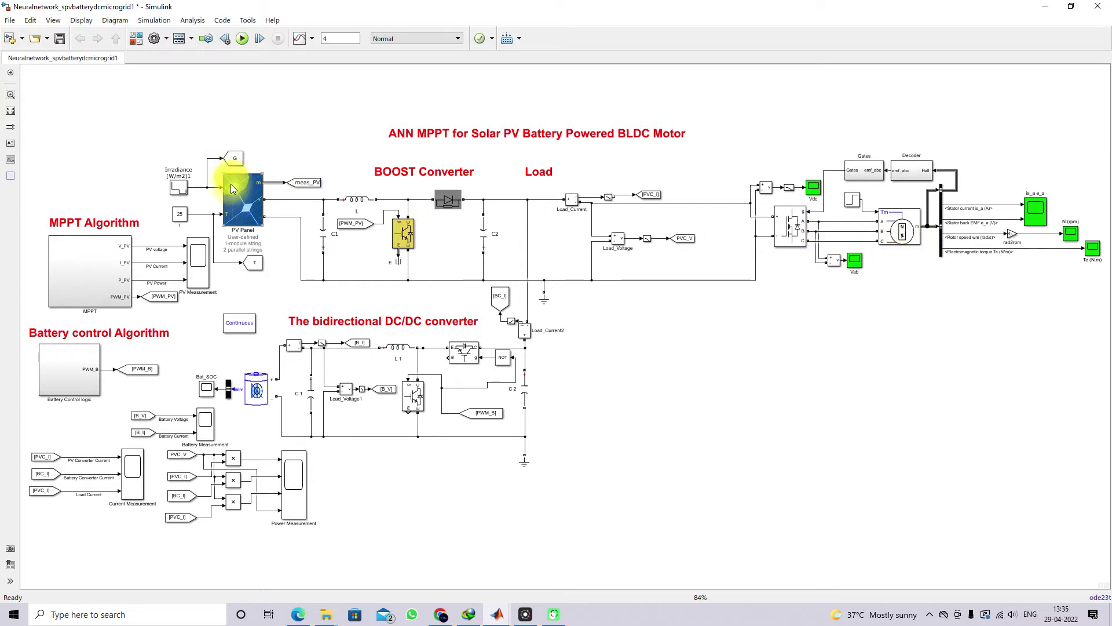
# Review the PV Panel block's parallel strings and its voltage and current at maximum power point, and close its parameters.
pyautogui.doubleClick(238, 202)
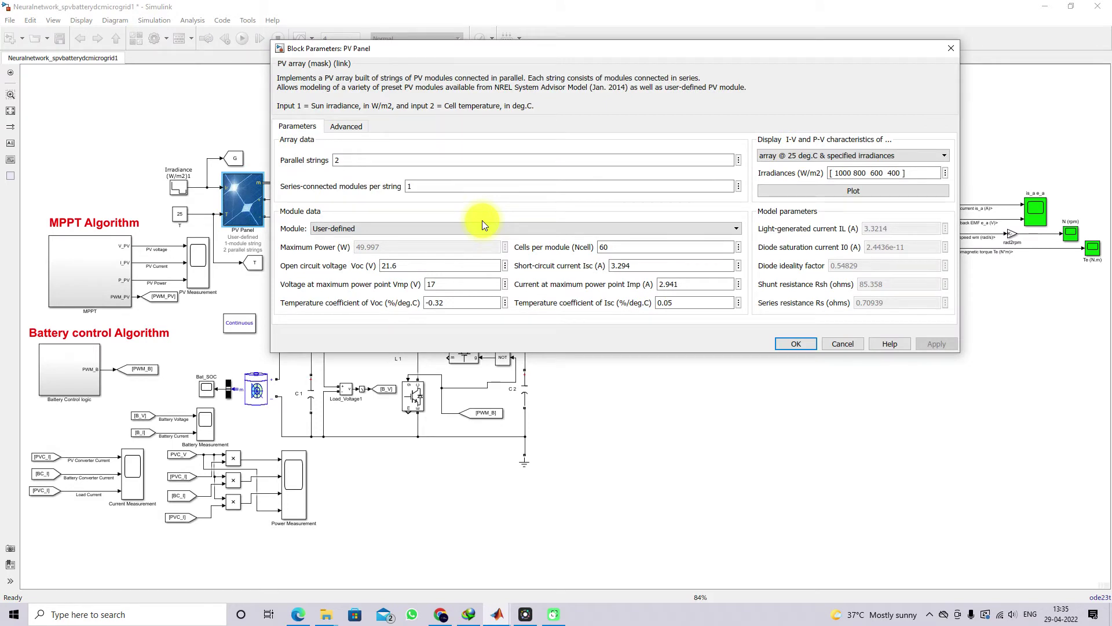
pyautogui.moveTo(437, 284); pyautogui.dragTo(414, 282)
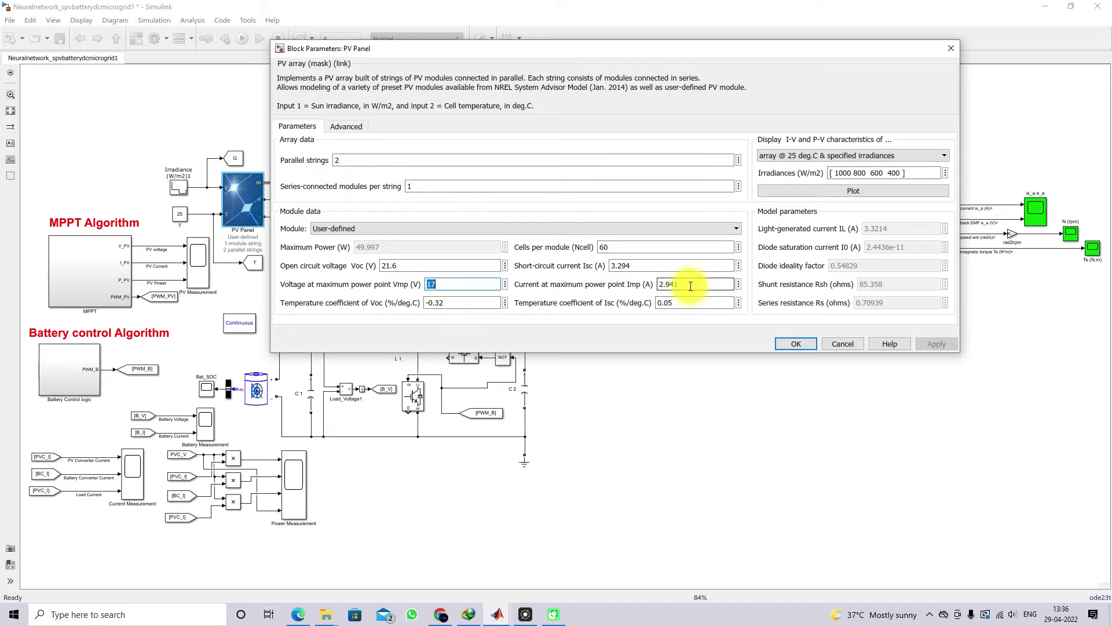
pyautogui.doubleClick(351, 162)
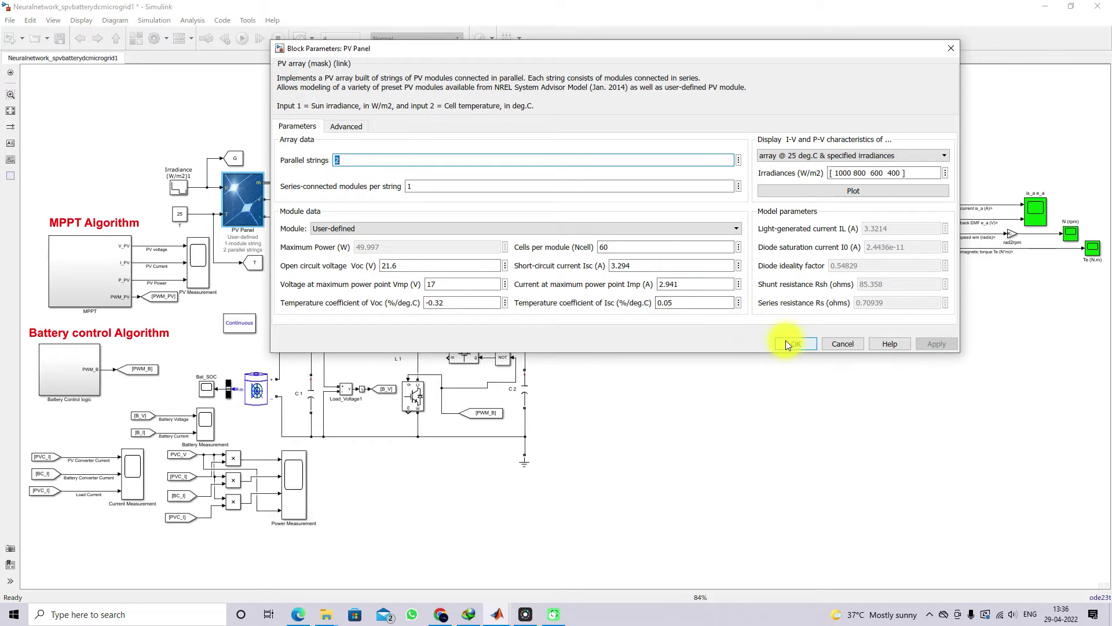
pyautogui.doubleClick(435, 284)
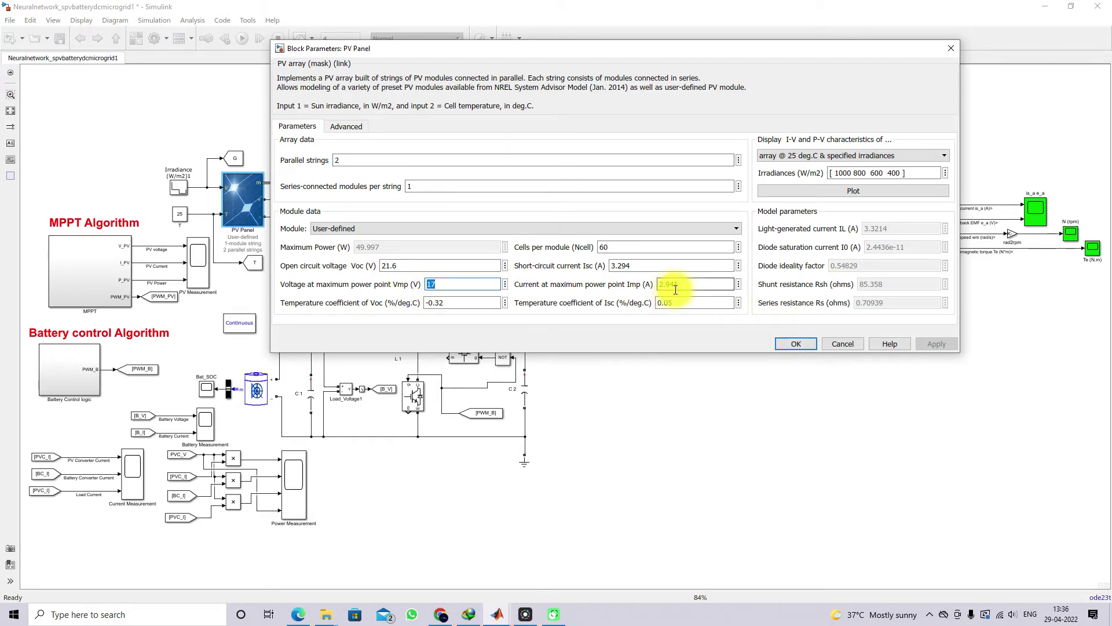
pyautogui.click(804, 343)
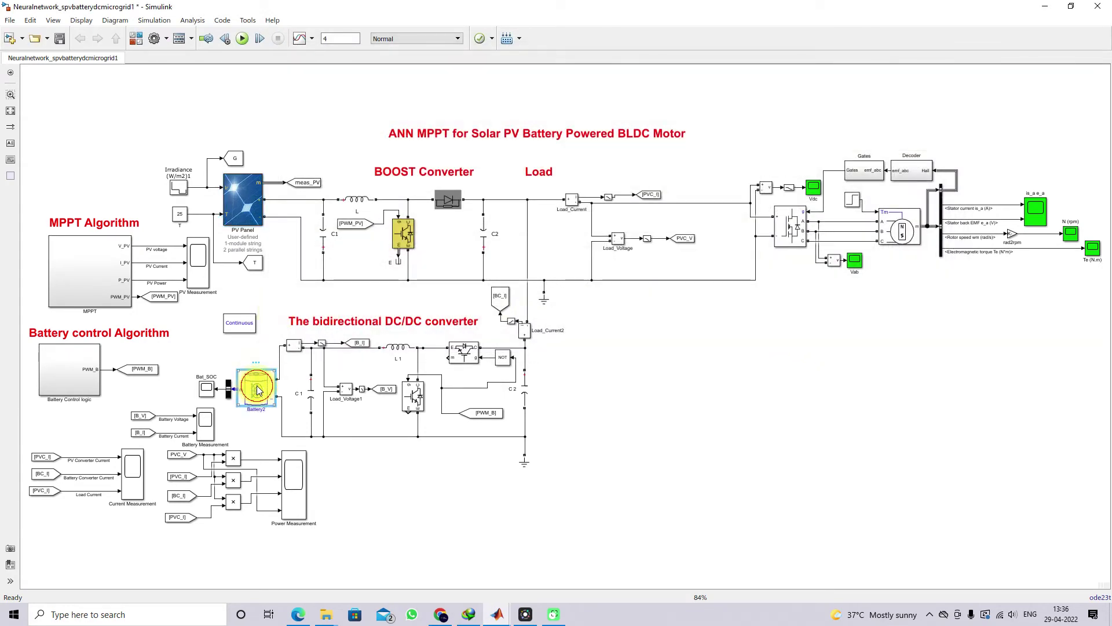
# Review the lithium-ion battery block's nominal voltage and rated capacity, and close its parameters.
pyautogui.doubleClick(258, 383)
pyautogui.moveTo(409, 235); pyautogui.dragTo(406, 133)
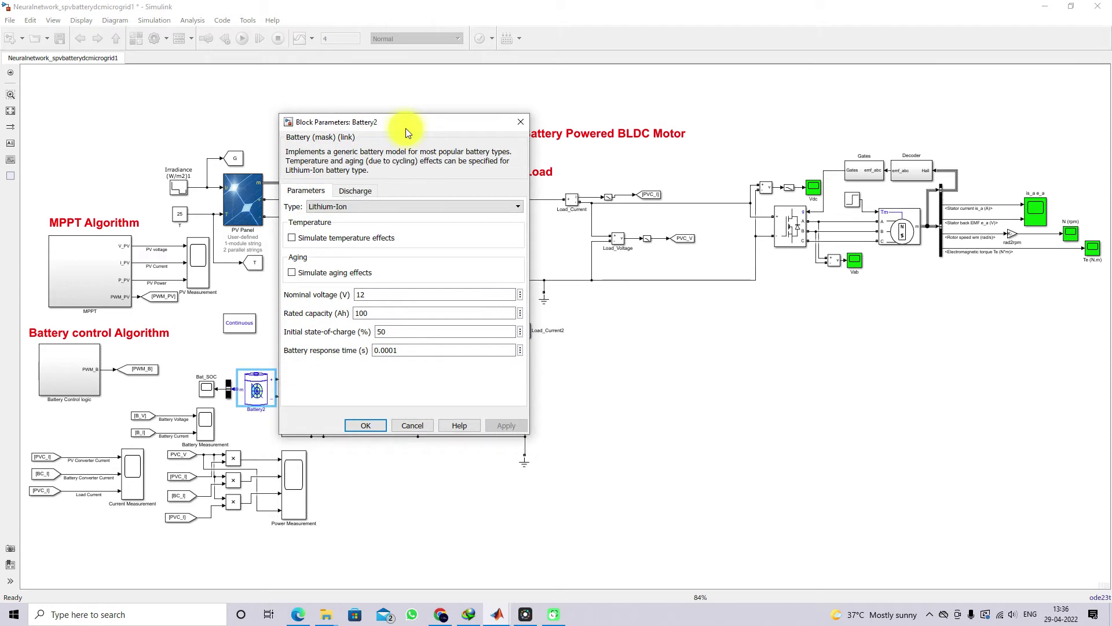
pyautogui.doubleClick(373, 295)
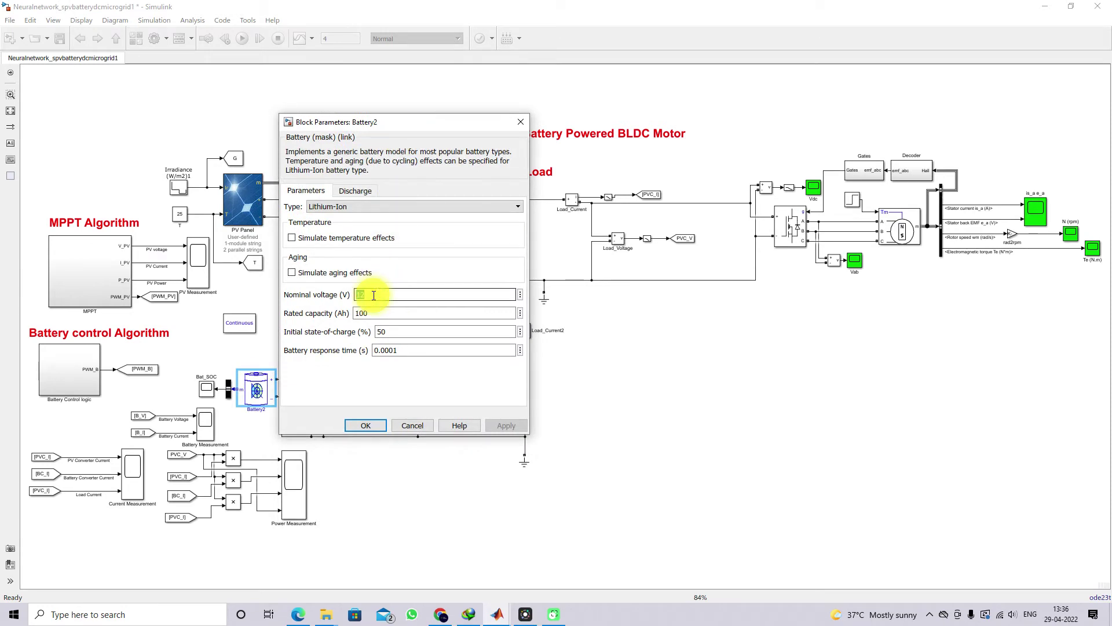
pyautogui.doubleClick(375, 313)
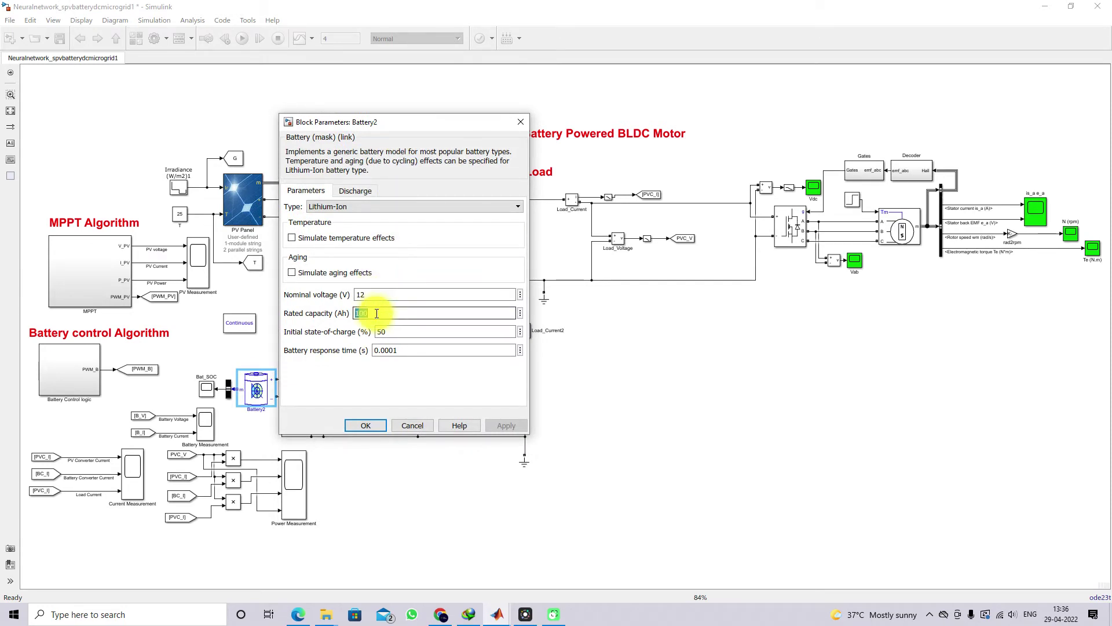
pyautogui.click(368, 424)
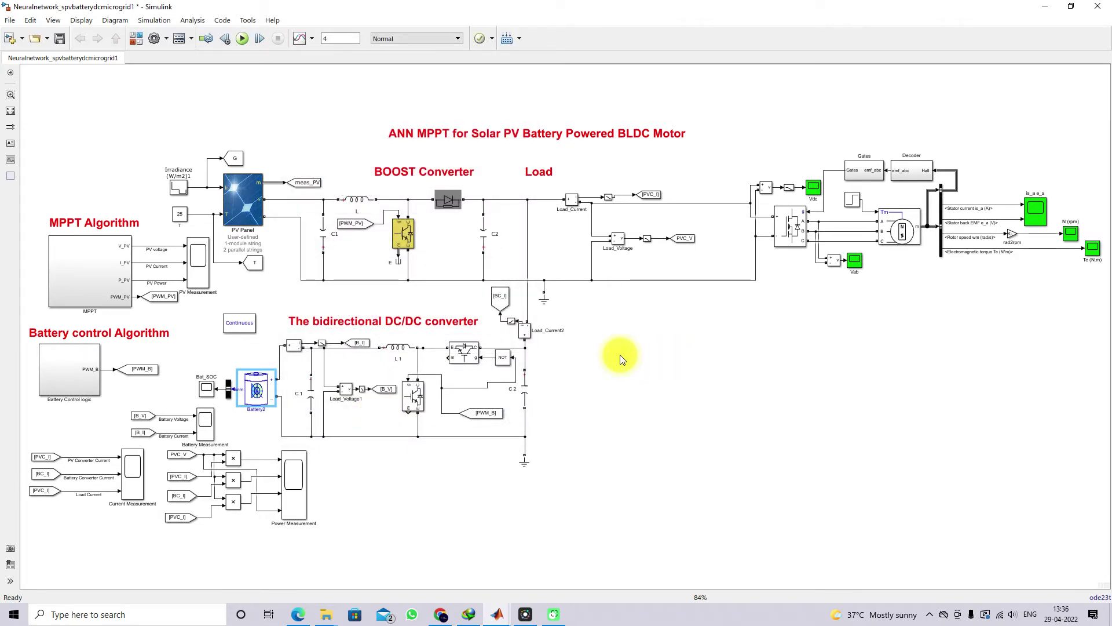
# Outline the boost converter and the bidirectional DC/DC converter circuits with the red annotation pen.
pyautogui.press('F12')
pyautogui.moveTo(311, 190)
pyautogui.mouseDown()
pyautogui.moveTo(318, 287)
pyautogui.moveTo(497, 290)
pyautogui.moveTo(501, 189)
pyautogui.moveTo(394, 183)
pyautogui.mouseUp()
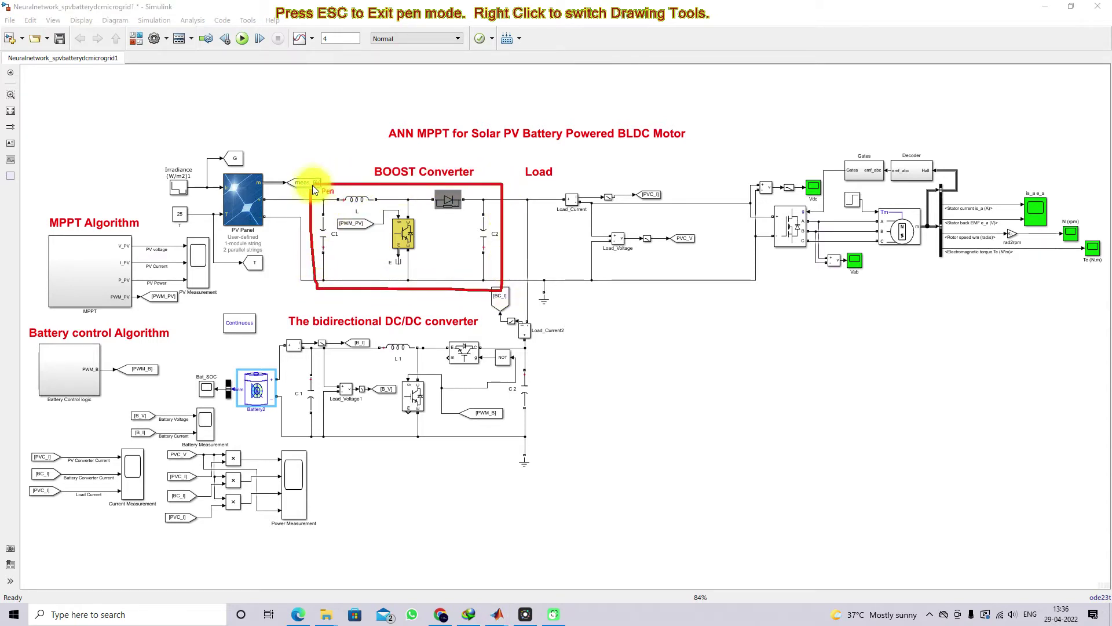
pyautogui.moveTo(308, 333)
pyautogui.mouseDown()
pyautogui.moveTo(309, 439)
pyautogui.moveTo(524, 437)
pyautogui.mouseUp()
pyautogui.moveTo(541, 337); pyautogui.dragTo(398, 328)
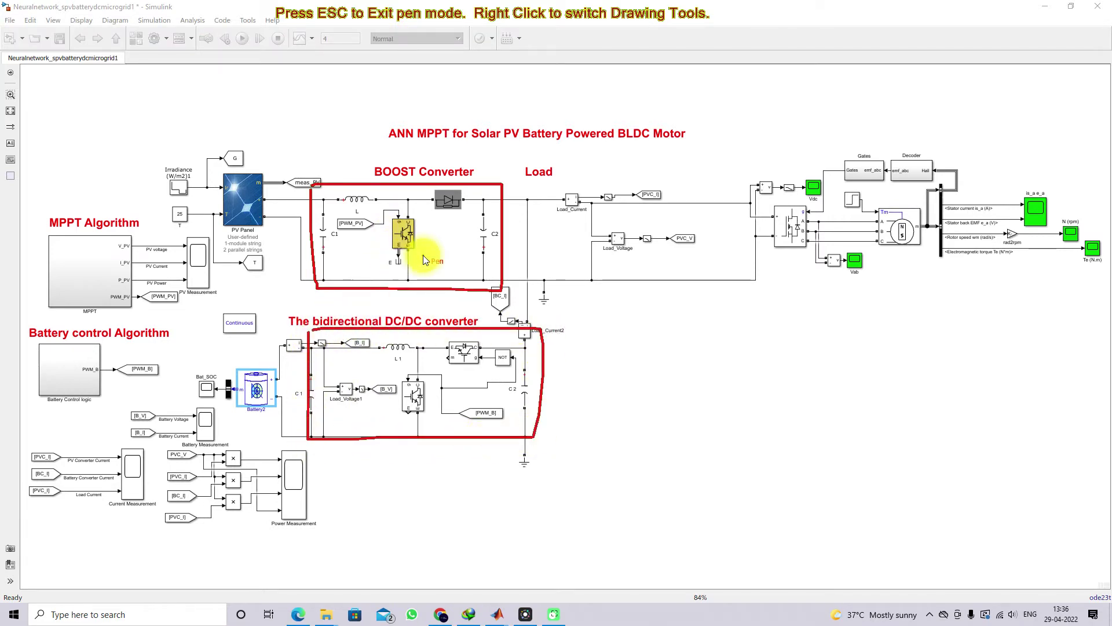
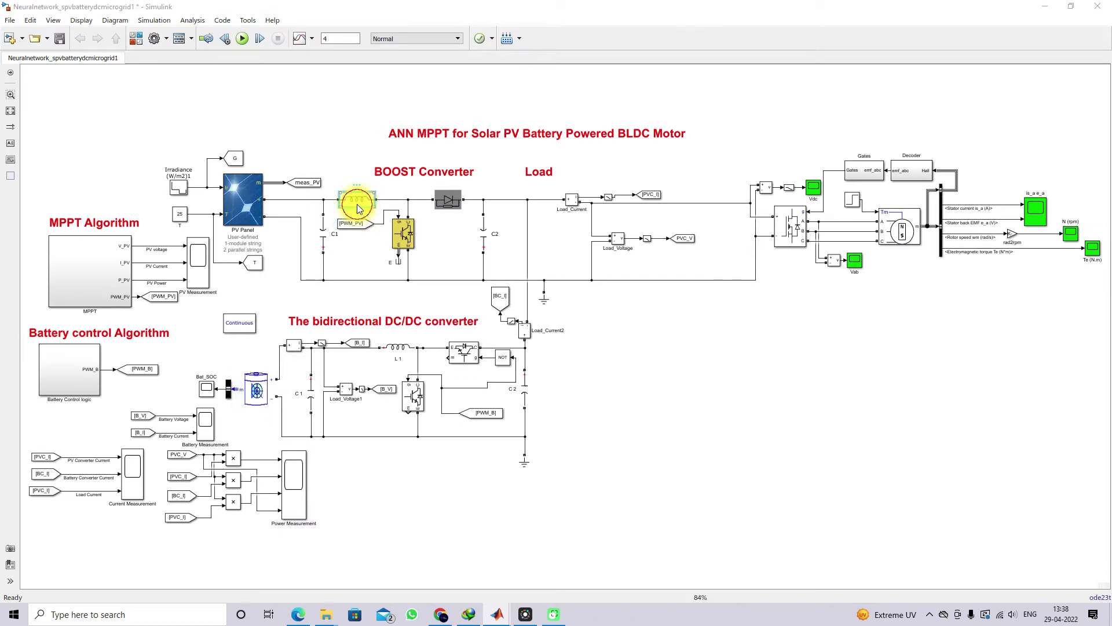
# Check the inductance and output capacitance blocks of the boost converter and the bidirectional DC/DC converter, closing each block's parameters.
pyautogui.click(461, 286)
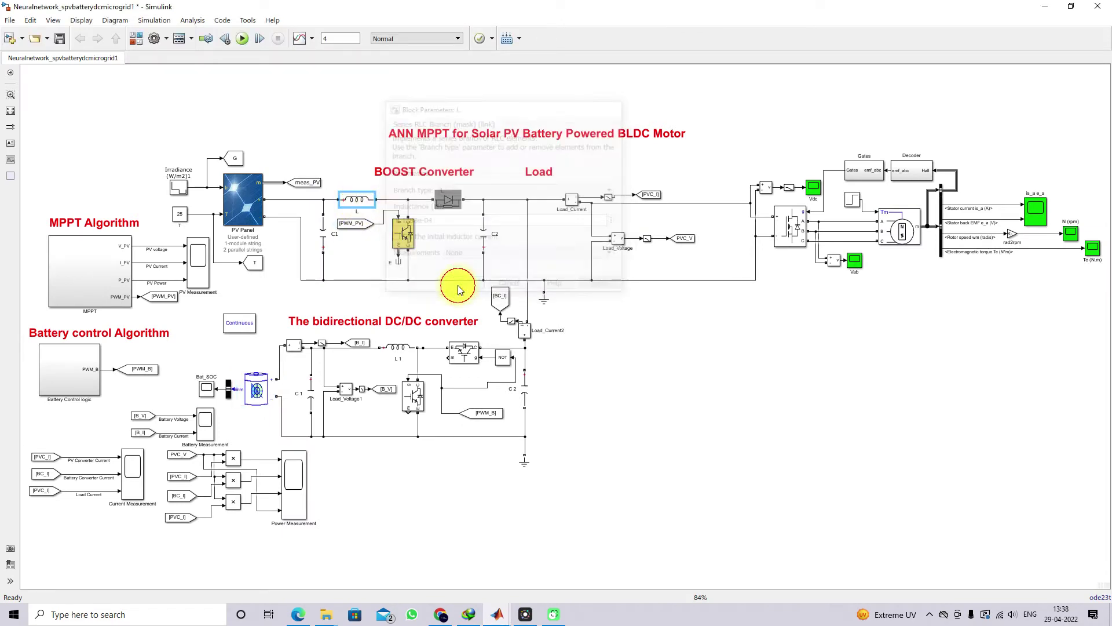
pyautogui.doubleClick(480, 240)
pyautogui.click(568, 319)
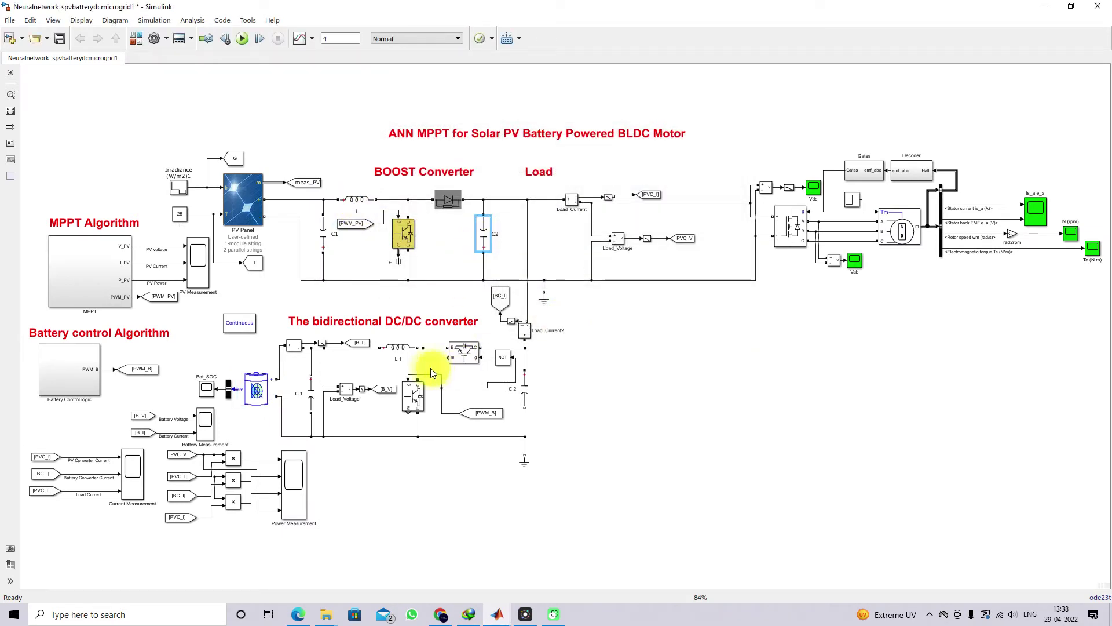
pyautogui.doubleClick(399, 347)
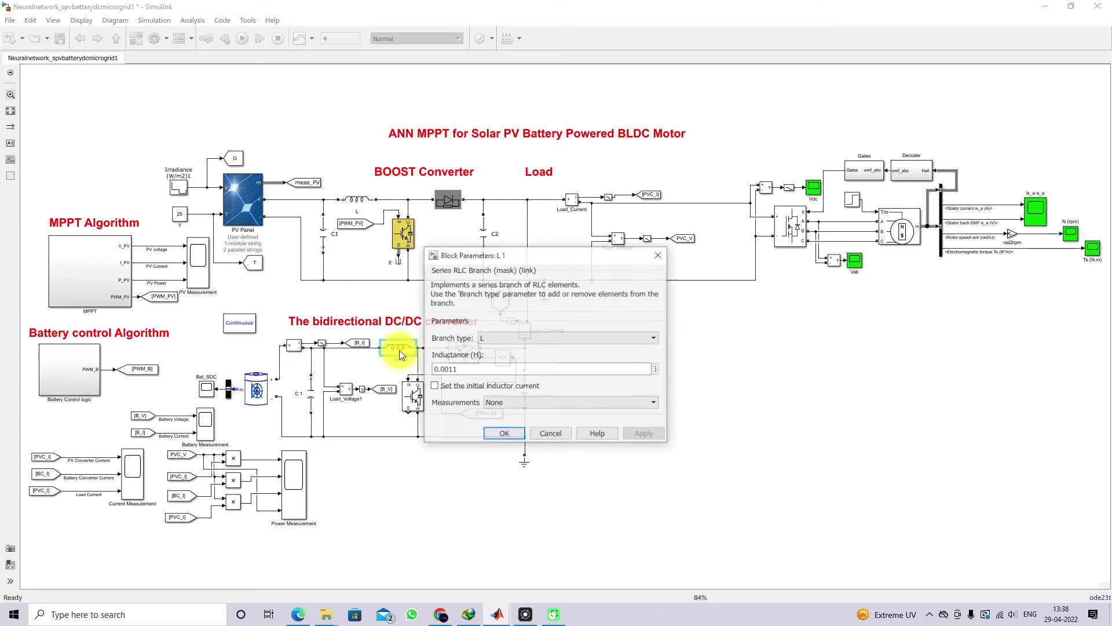
pyautogui.click(498, 433)
pyautogui.doubleClick(522, 388)
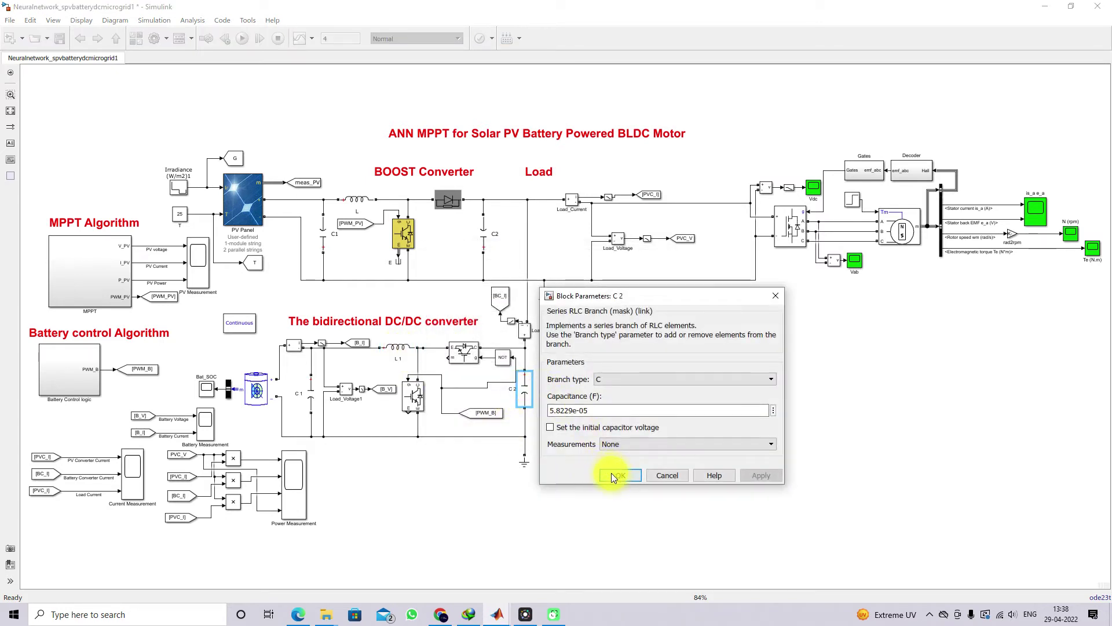
pyautogui.click(614, 475)
# Examine the L and C values computed by both converter design scripts in the MATLAB Command Window and return to the Simulink model.
pyautogui.click(497, 614)
pyautogui.click(152, 579)
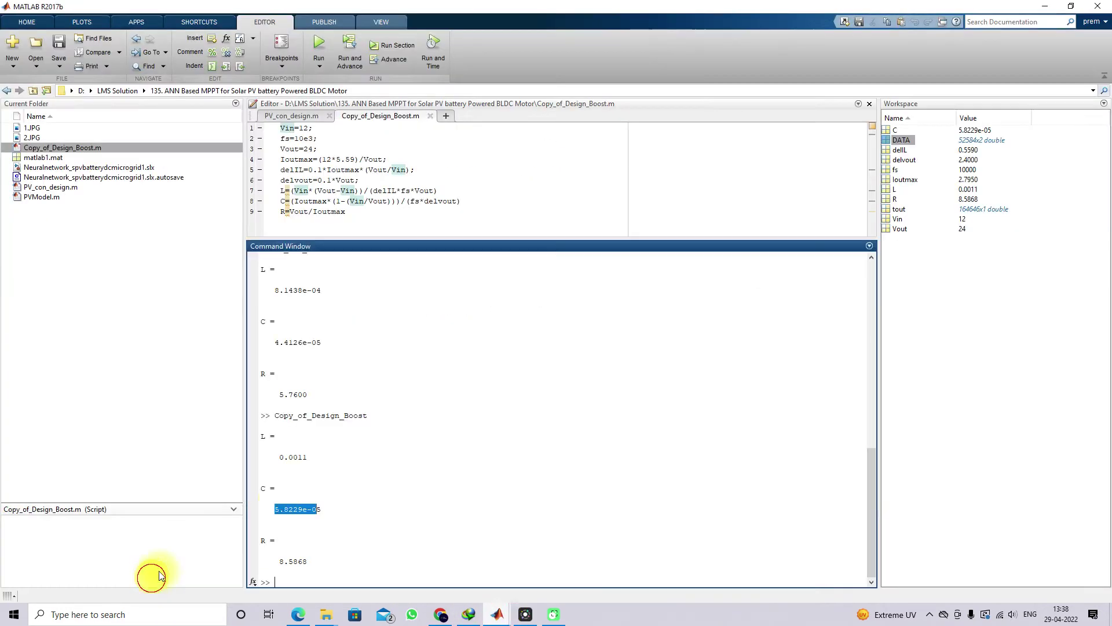
pyautogui.moveTo(319, 290); pyautogui.dragTo(275, 291)
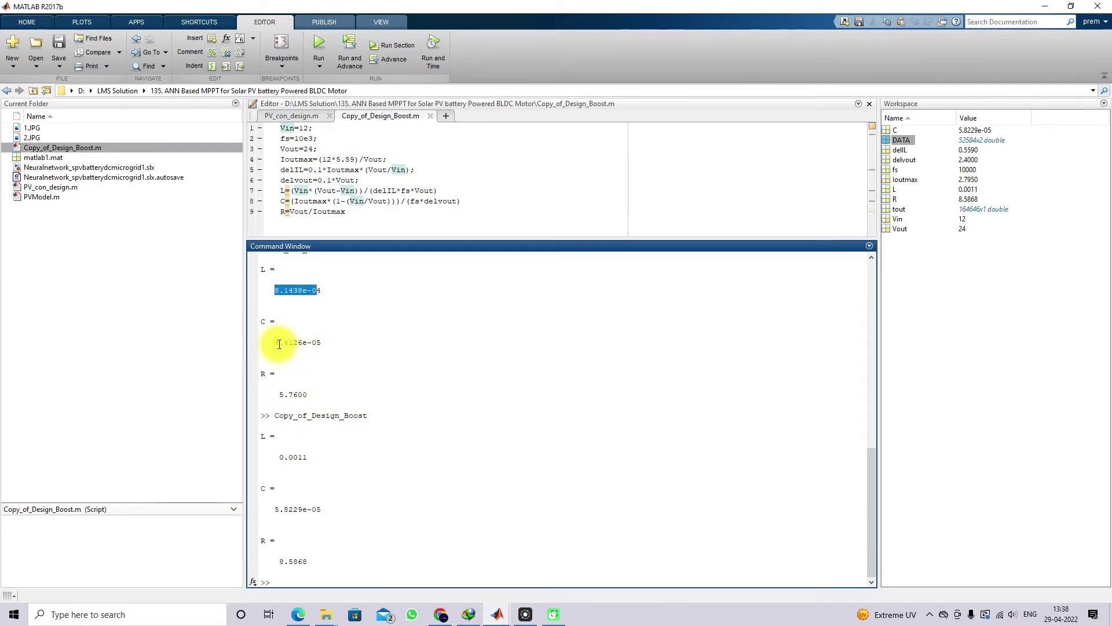
pyautogui.moveTo(278, 344); pyautogui.dragTo(319, 344)
pyautogui.moveTo(319, 290); pyautogui.dragTo(275, 291)
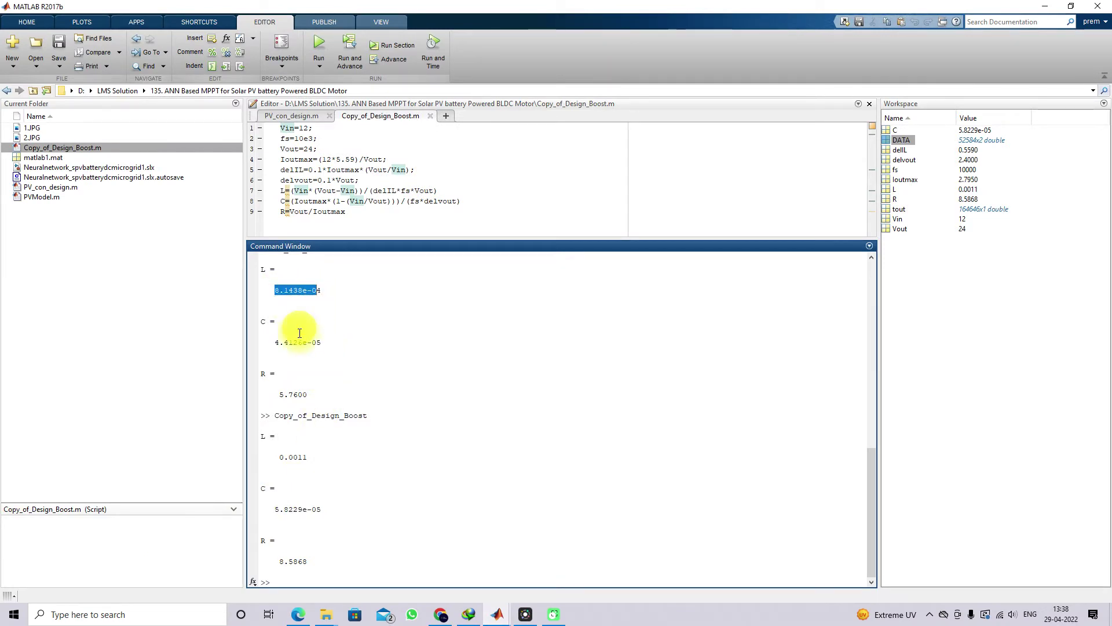
pyautogui.moveTo(270, 343); pyautogui.dragTo(329, 342)
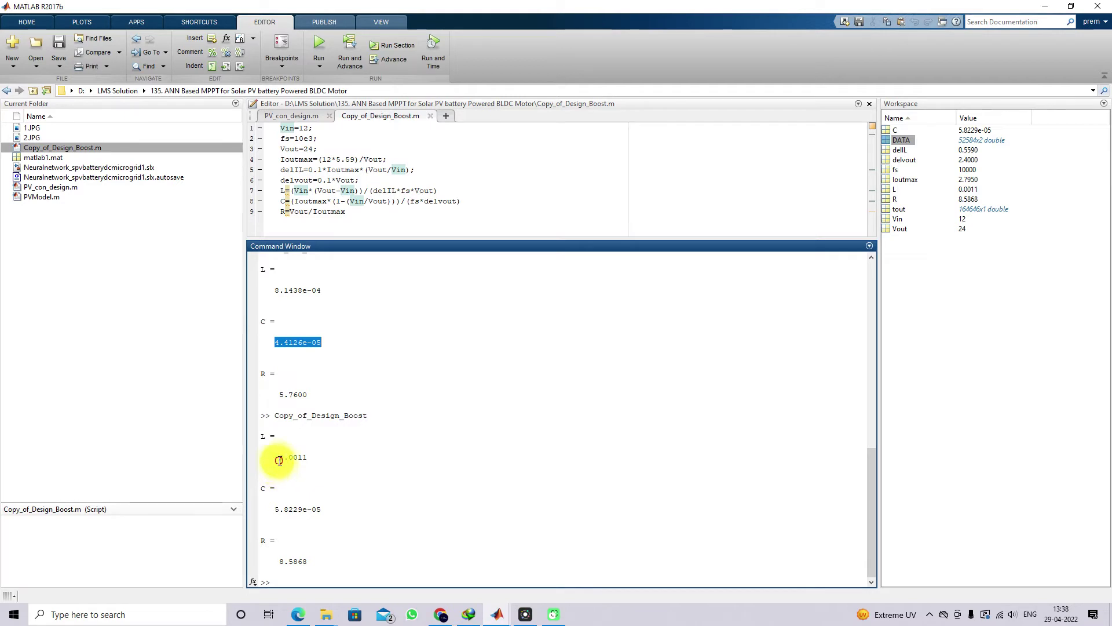
pyautogui.moveTo(278, 458); pyautogui.dragTo(319, 457)
pyautogui.moveTo(270, 509); pyautogui.dragTo(322, 509)
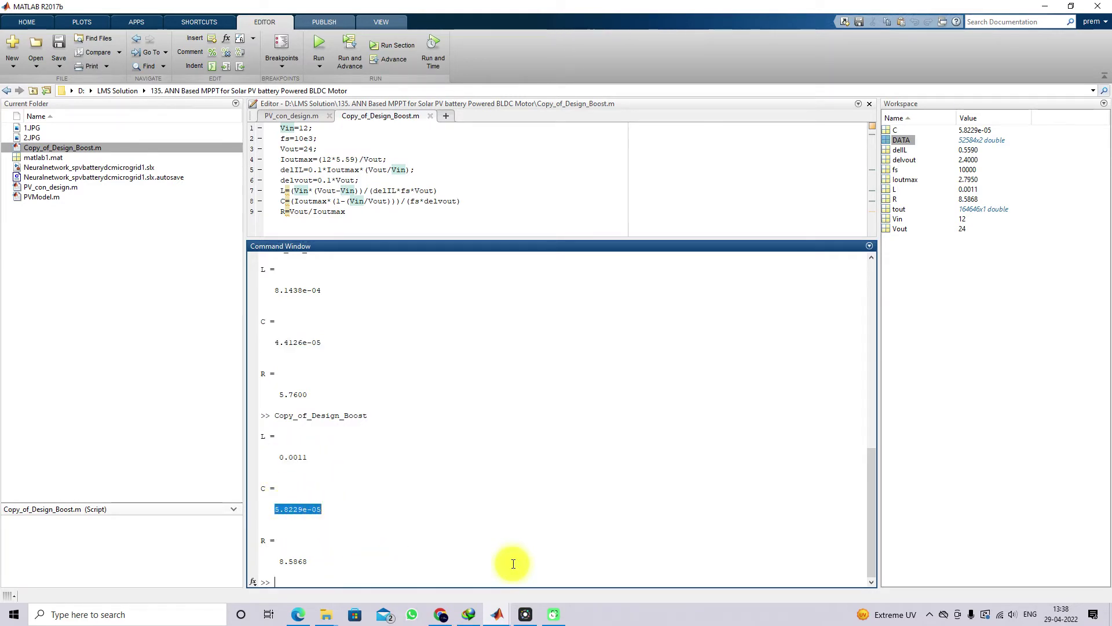
pyautogui.click(497, 613)
pyautogui.click(272, 559)
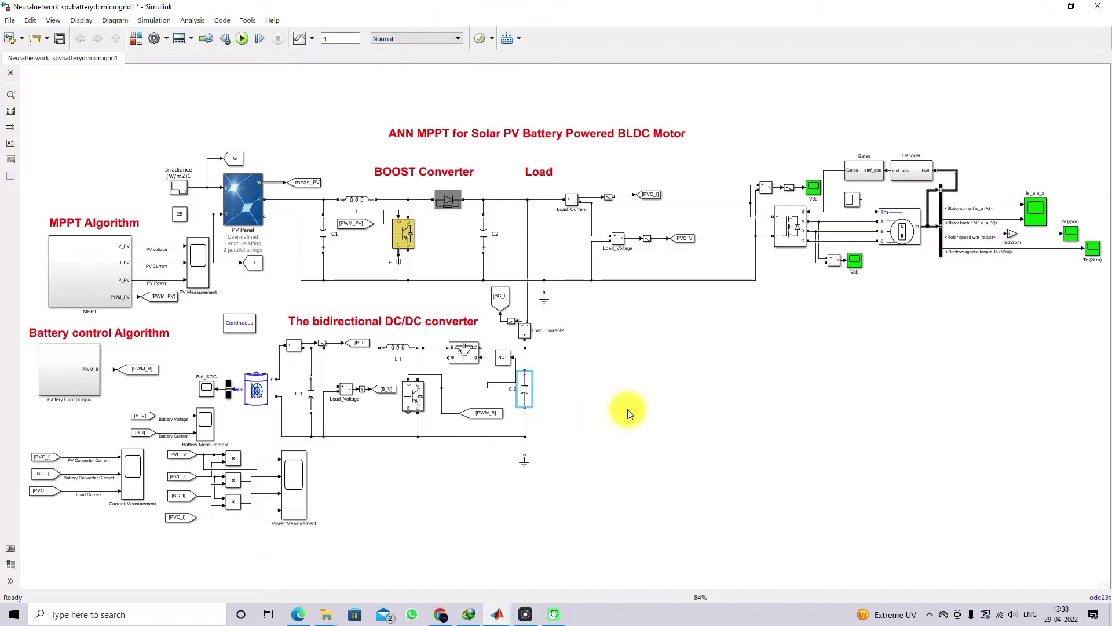
pyautogui.rightClick(1013, 614)
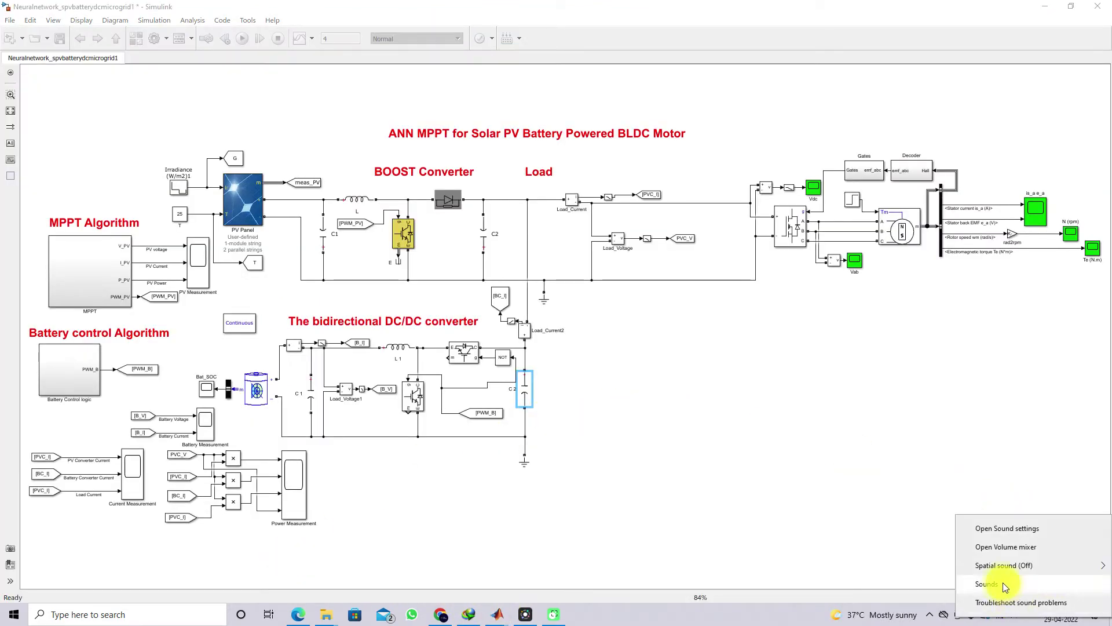
# Adjust the default microphone's recording level in the Windows sound settings and confirm the change.
pyautogui.click(986, 583)
pyautogui.click(192, 164)
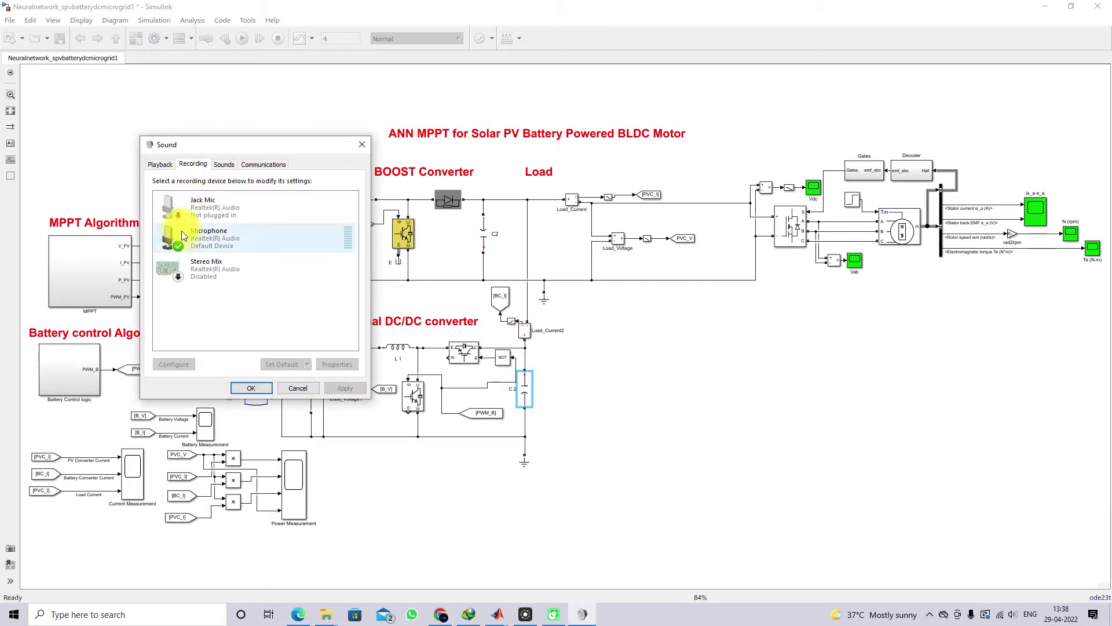
pyautogui.rightClick(193, 245)
pyautogui.click(228, 311)
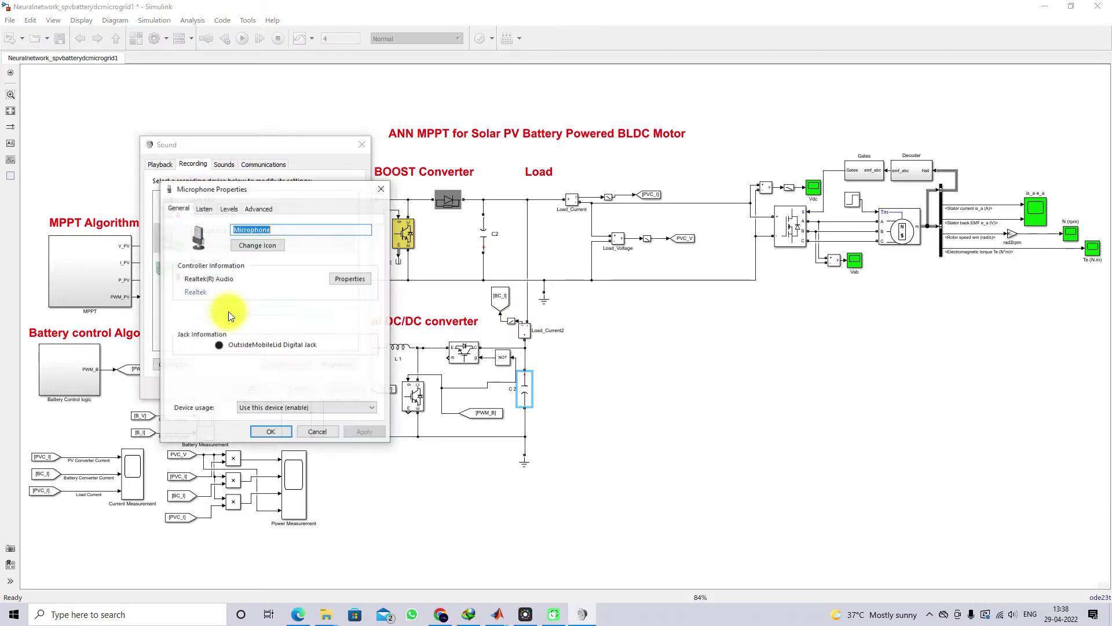
pyautogui.click(228, 208)
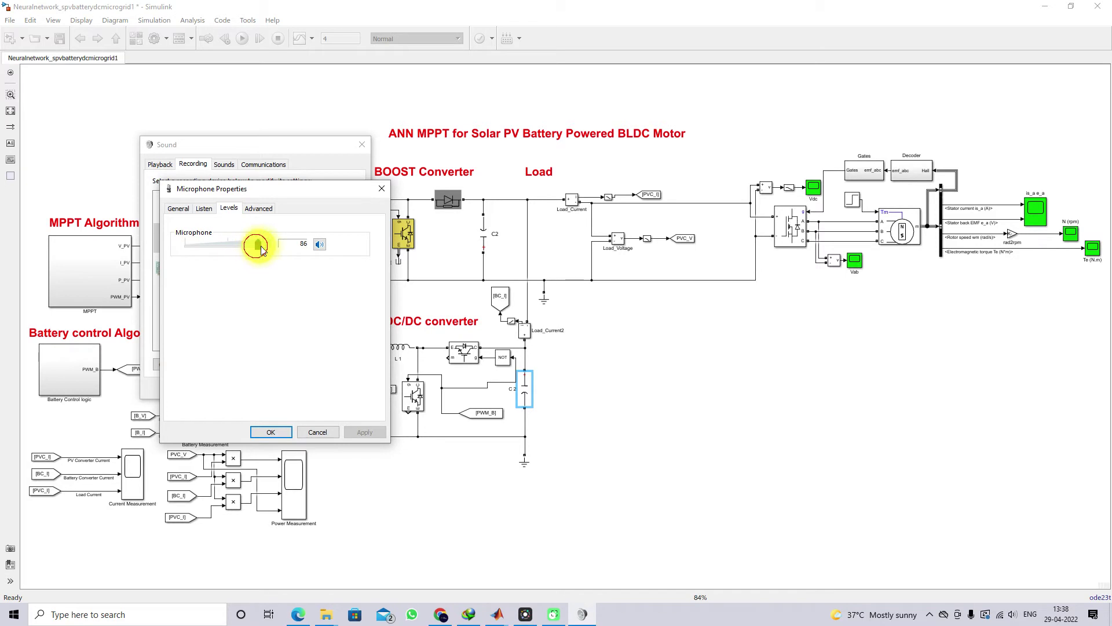
pyautogui.click(270, 432)
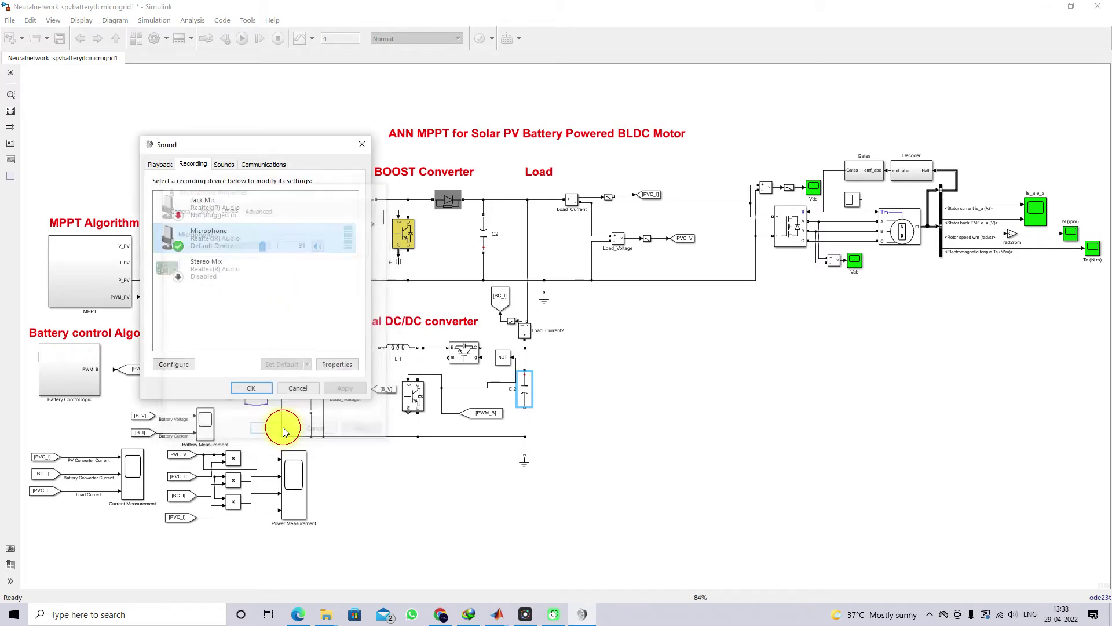
pyautogui.click(259, 389)
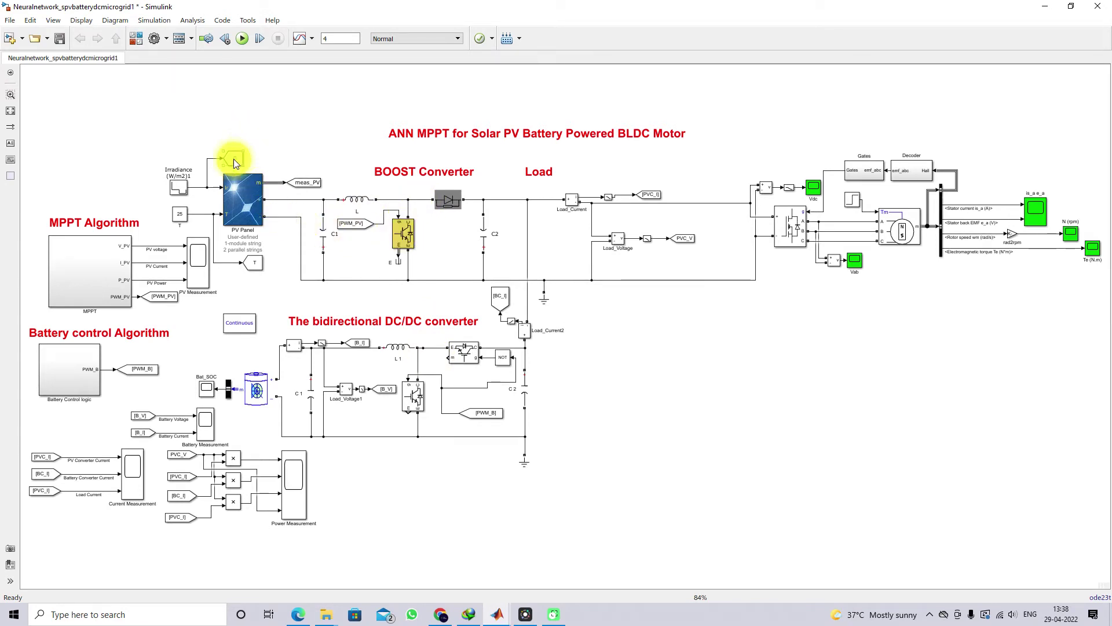
# Examine the MPPT subsystem's G and T inputs, neural network, voltage feedback, PI controller and PWM generator, and return to the top-level model.
pyautogui.click(237, 165)
pyautogui.doubleClick(113, 294)
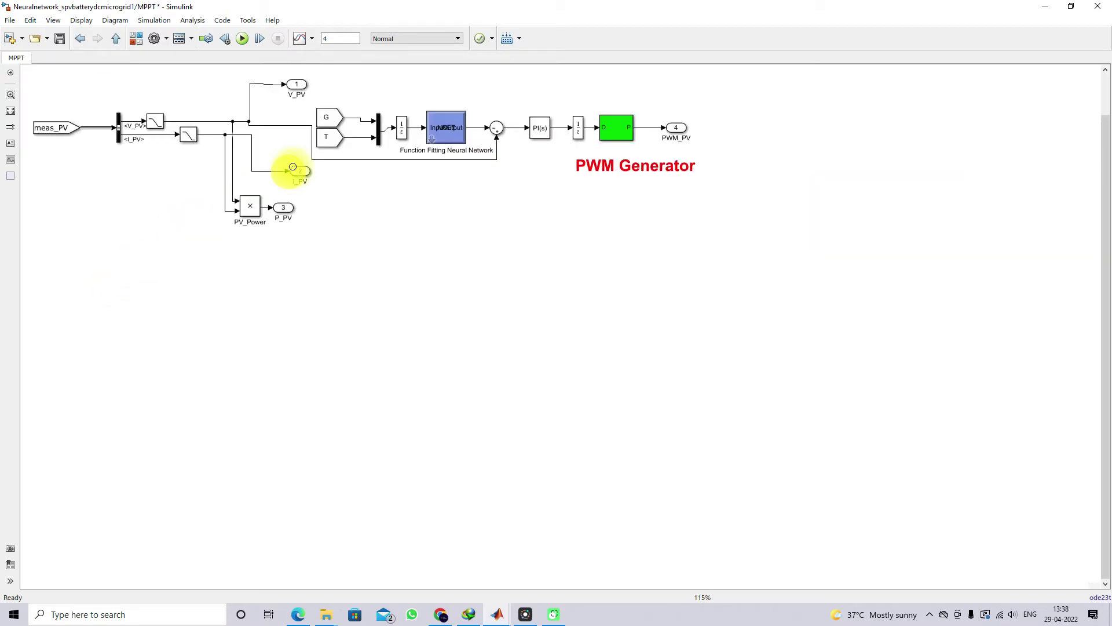
pyautogui.click(333, 141)
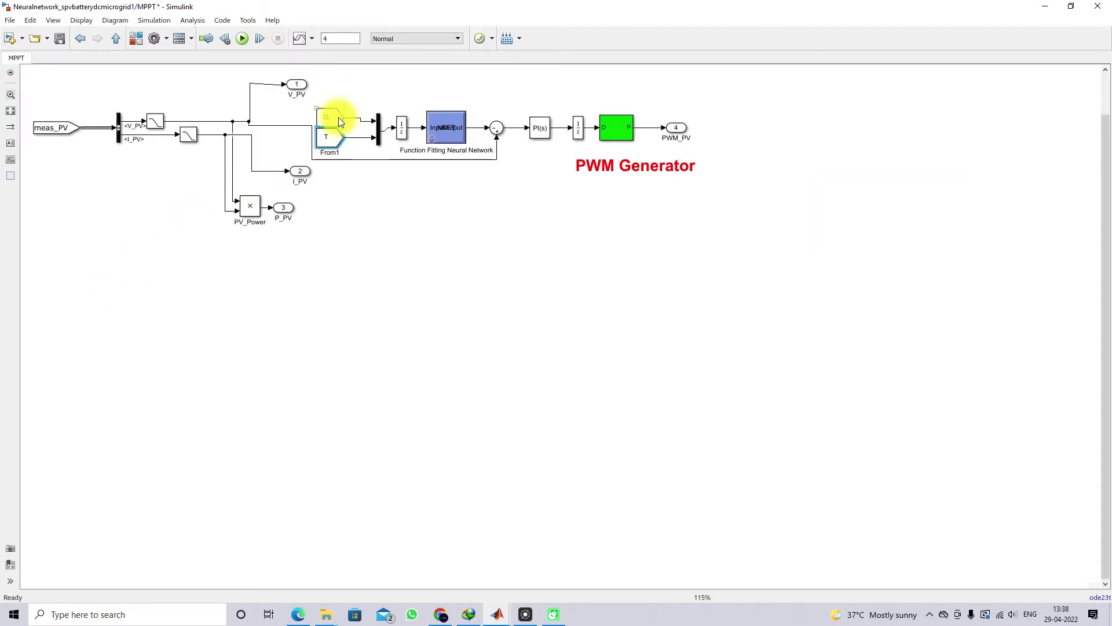
pyautogui.click(442, 131)
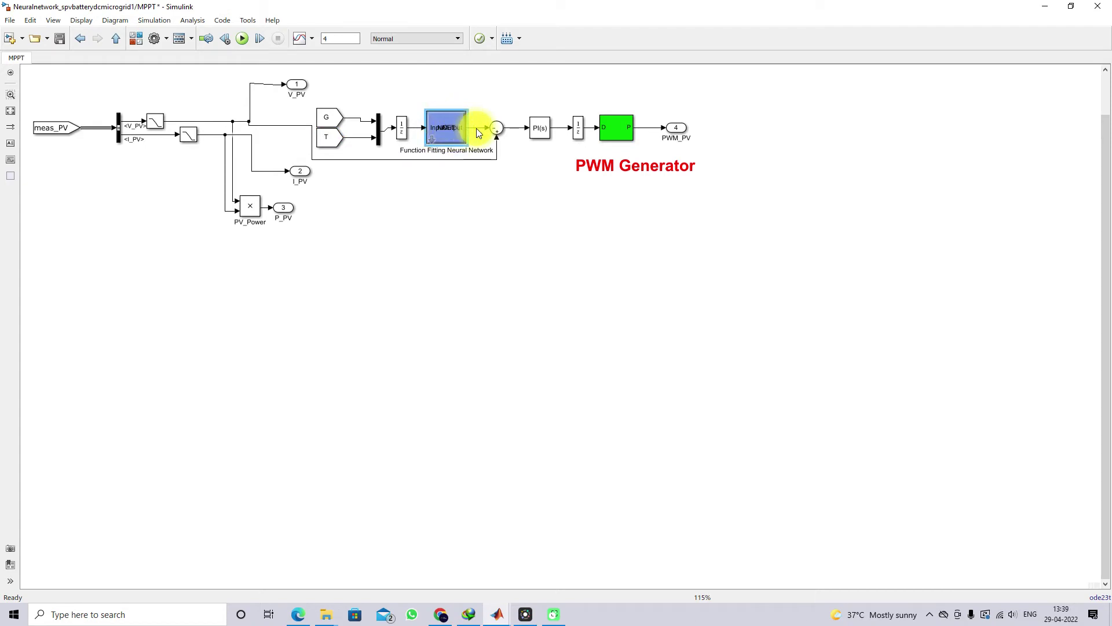
pyautogui.click(416, 160)
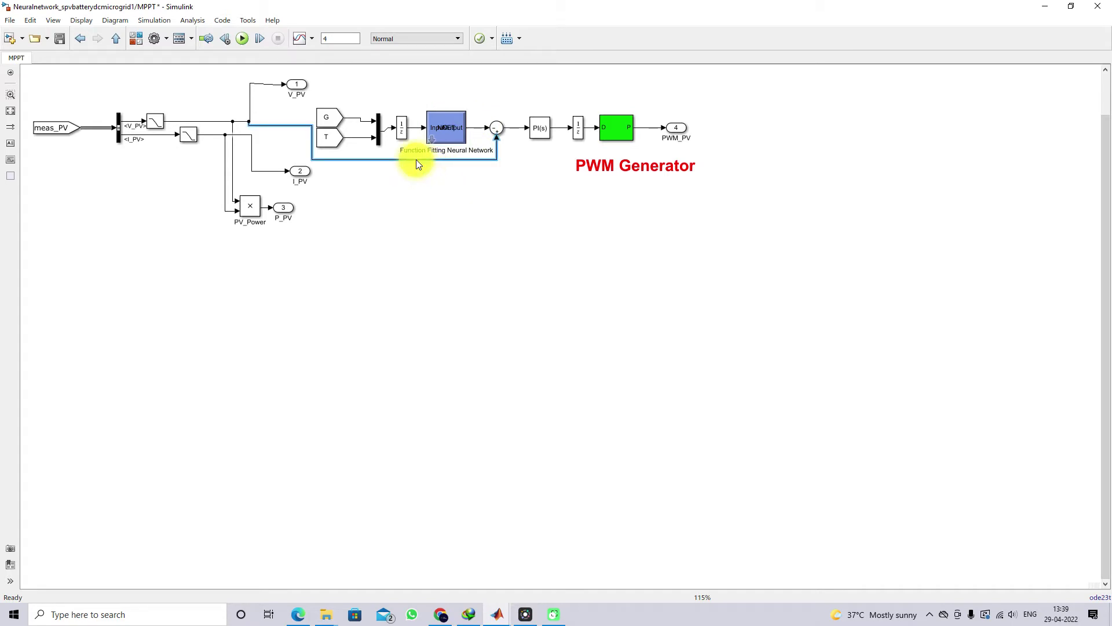
pyautogui.moveTo(524, 100); pyautogui.dragTo(560, 154)
pyautogui.click(502, 223)
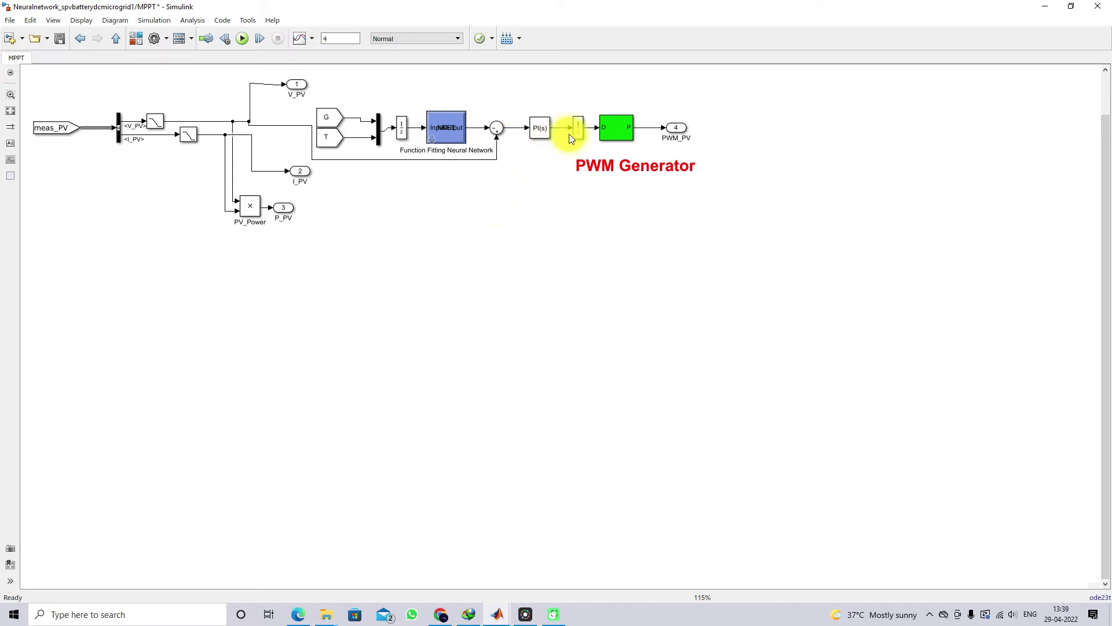
pyautogui.click(631, 134)
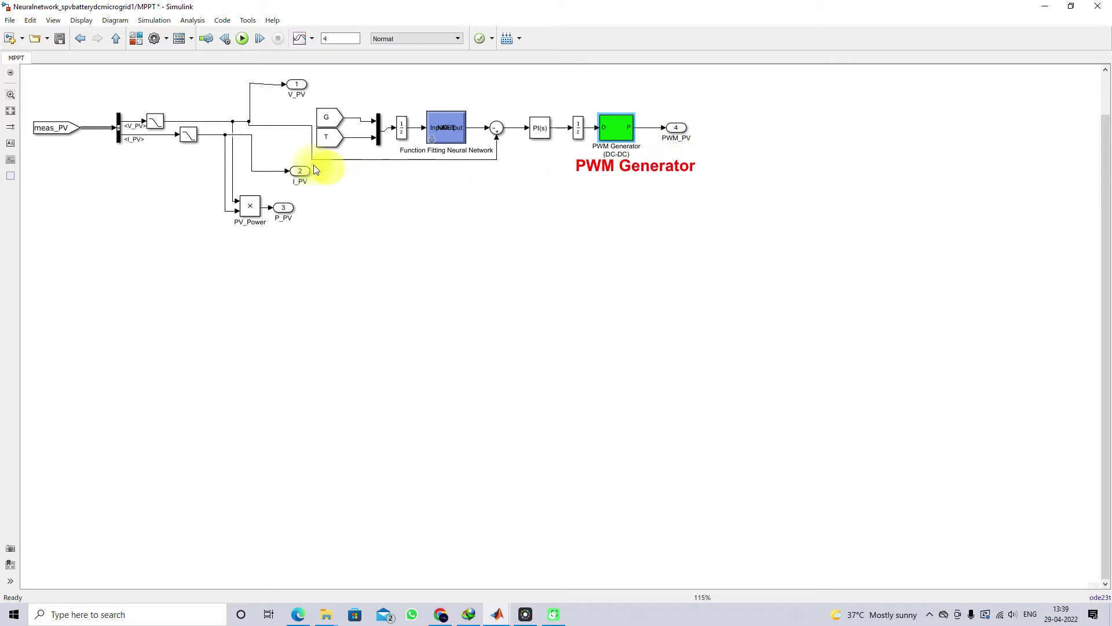
pyautogui.click(116, 39)
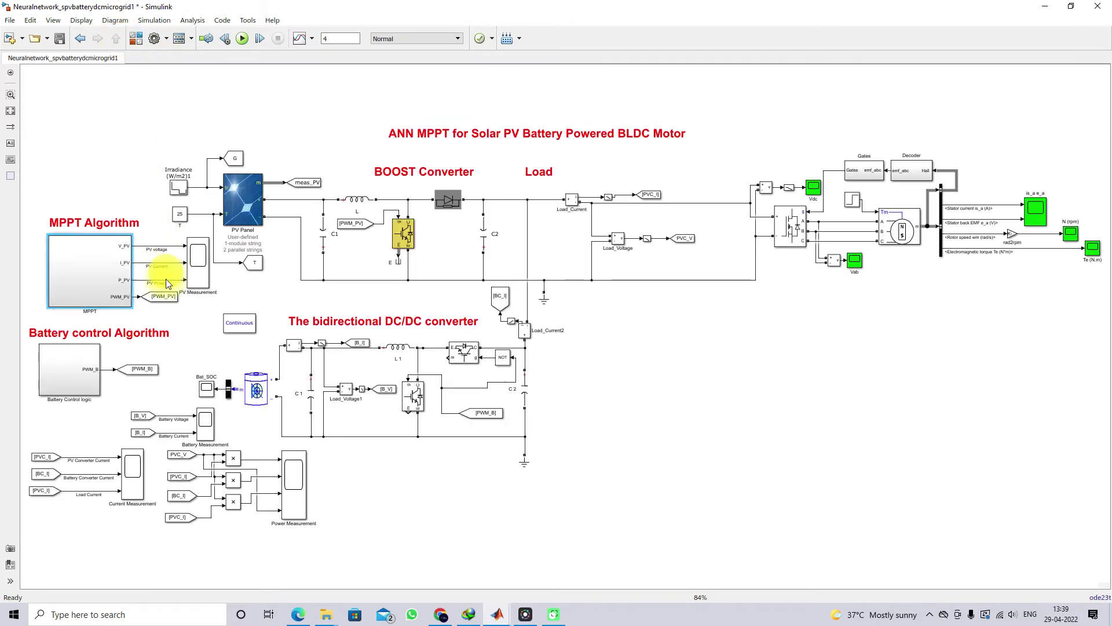
# Trace the PWM_PV signal to the boost converter's switch with the red annotation pen, and leave pen mode.
pyautogui.press('F4')
pyautogui.moveTo(182, 298)
pyautogui.mouseDown()
pyautogui.moveTo(249, 299)
pyautogui.moveTo(384, 253)
pyautogui.moveTo(400, 236)
pyautogui.mouseUp()
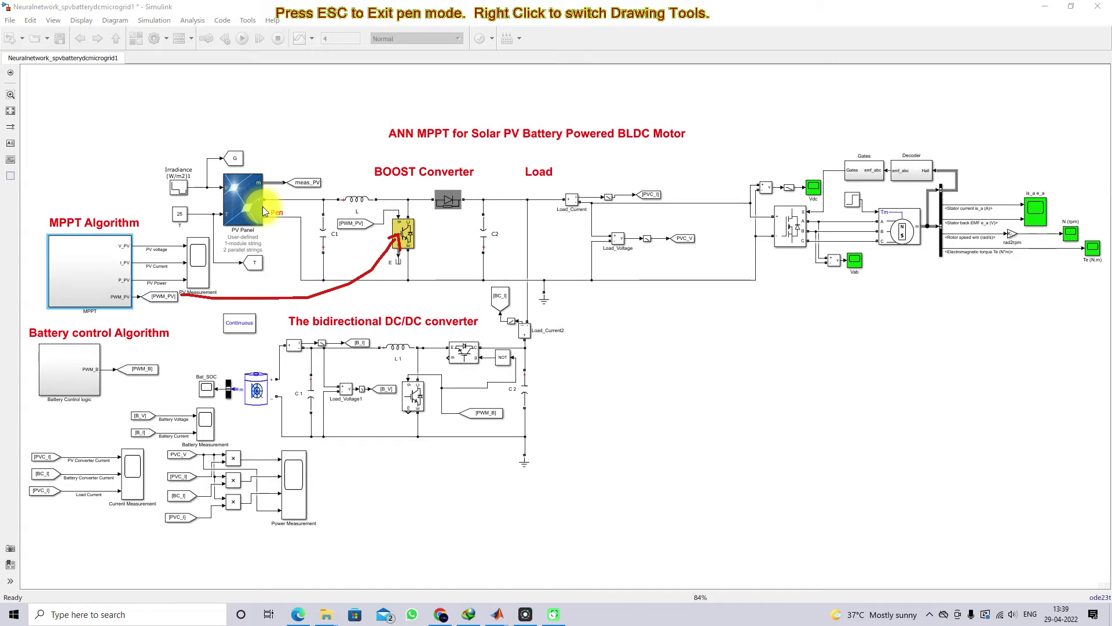
pyautogui.press('Escape')
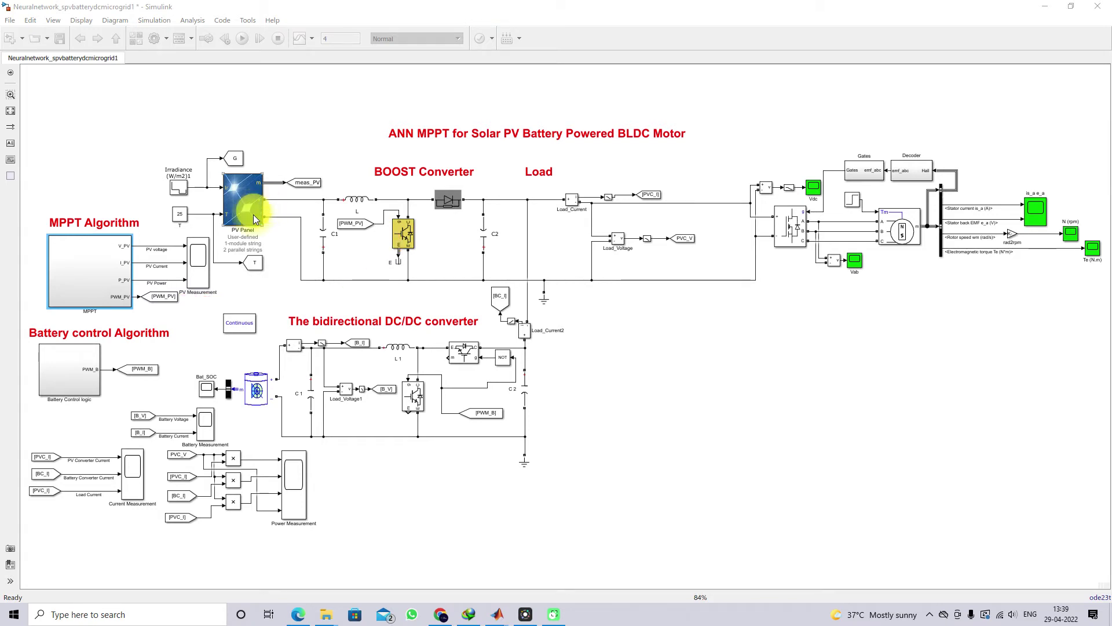
# Mark the DC bus as 24 V and circle the PVC_V tag with the red annotation pen, and leave pen mode.
pyautogui.moveTo(310, 334); pyautogui.dragTo(496, 451)
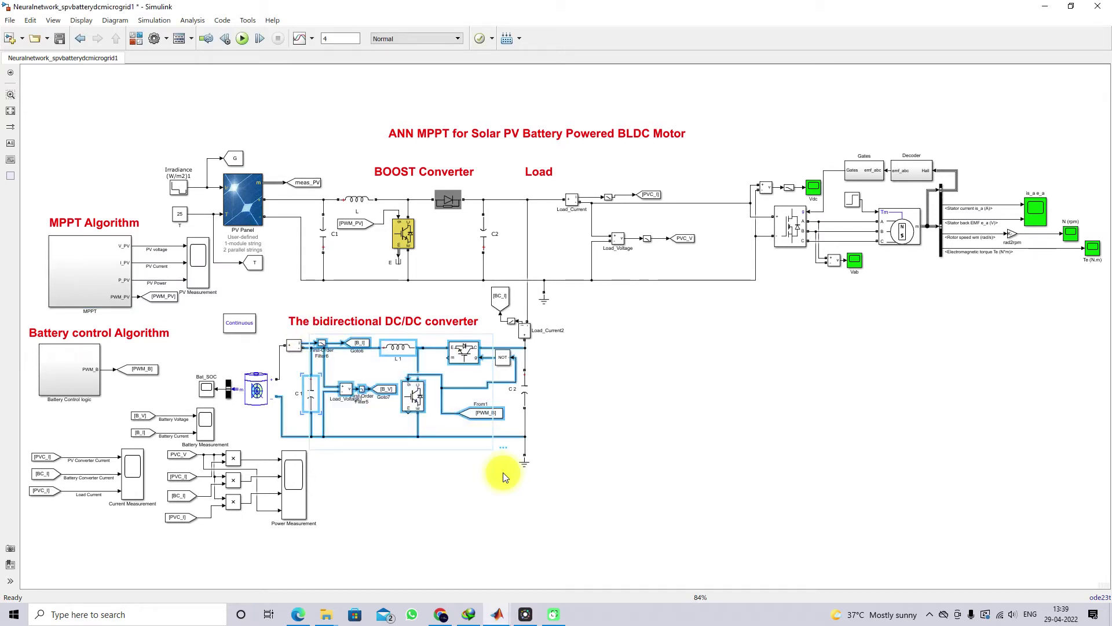
pyautogui.click(679, 432)
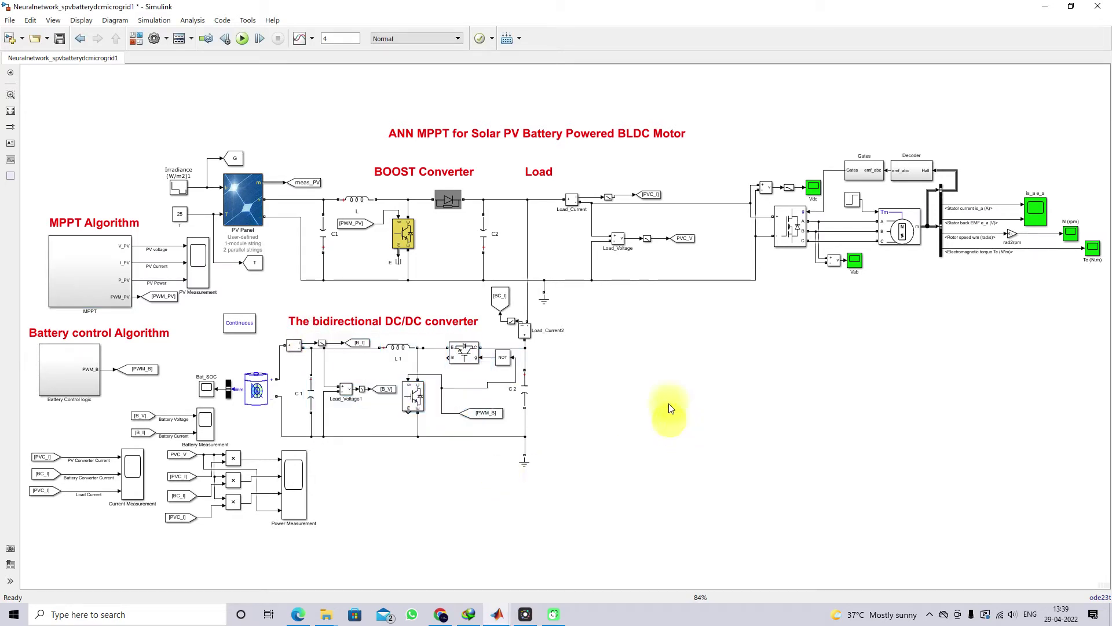
pyautogui.hotkey('ctrl', 'alt', 'p')
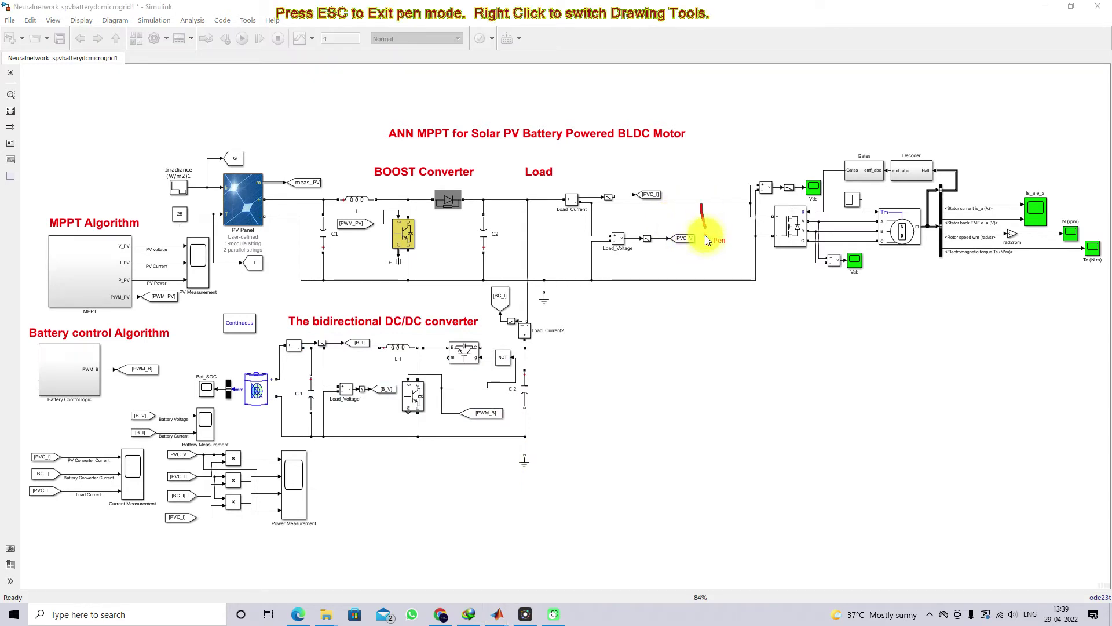
pyautogui.moveTo(701, 203)
pyautogui.mouseDown()
pyautogui.moveTo(705, 236)
pyautogui.moveTo(711, 220)
pyautogui.mouseUp()
pyautogui.moveTo(701, 264)
pyautogui.mouseDown()
pyautogui.moveTo(702, 282)
pyautogui.moveTo(701, 265)
pyautogui.moveTo(724, 253)
pyautogui.mouseUp()
pyautogui.moveTo(720, 240); pyautogui.dragTo(722, 256)
pyautogui.moveTo(731, 237); pyautogui.dragTo(736, 234)
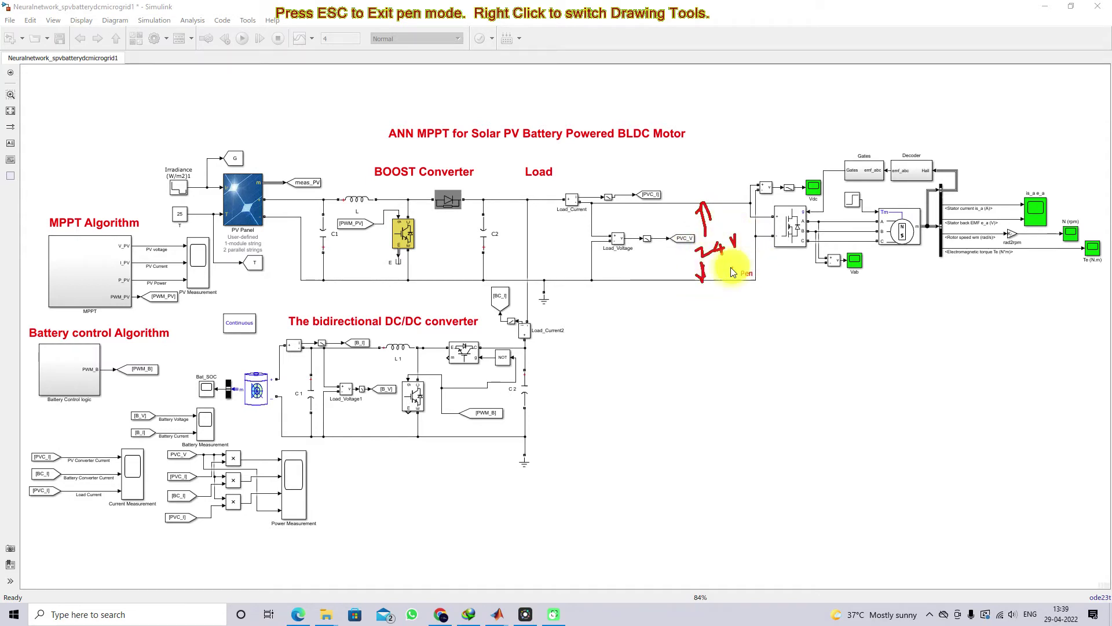
pyautogui.moveTo(687, 224)
pyautogui.mouseDown()
pyautogui.moveTo(656, 253)
pyautogui.moveTo(694, 233)
pyautogui.mouseUp()
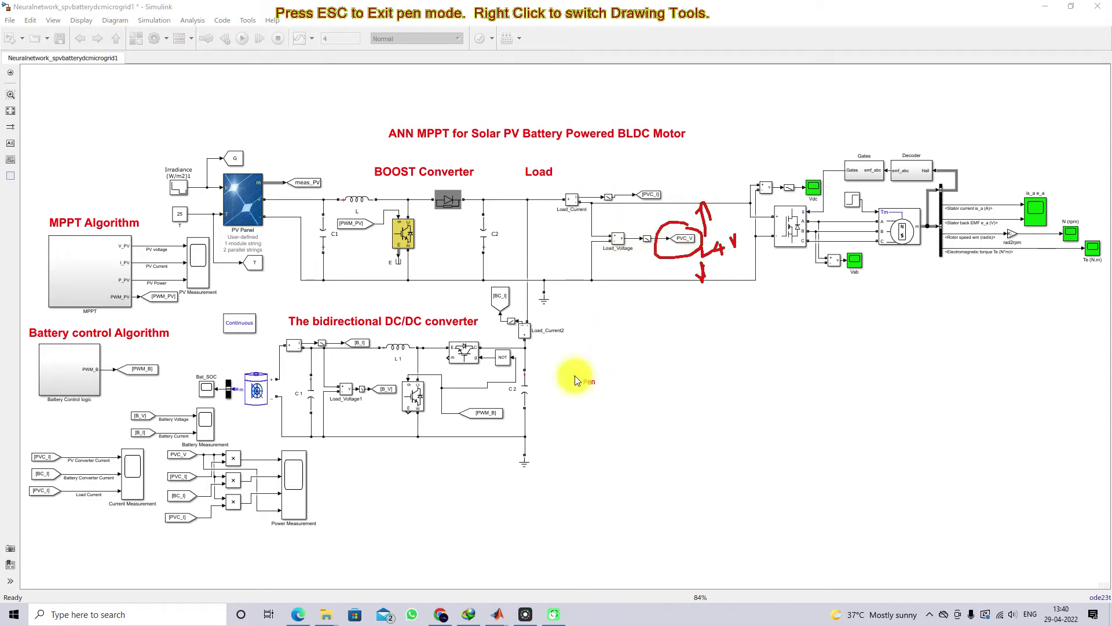
pyautogui.press('Escape')
# Examine the Battery Control logic subsystem's voltage reference, PI controller and PWM generator, and return to the top-level model.
pyautogui.click(76, 381)
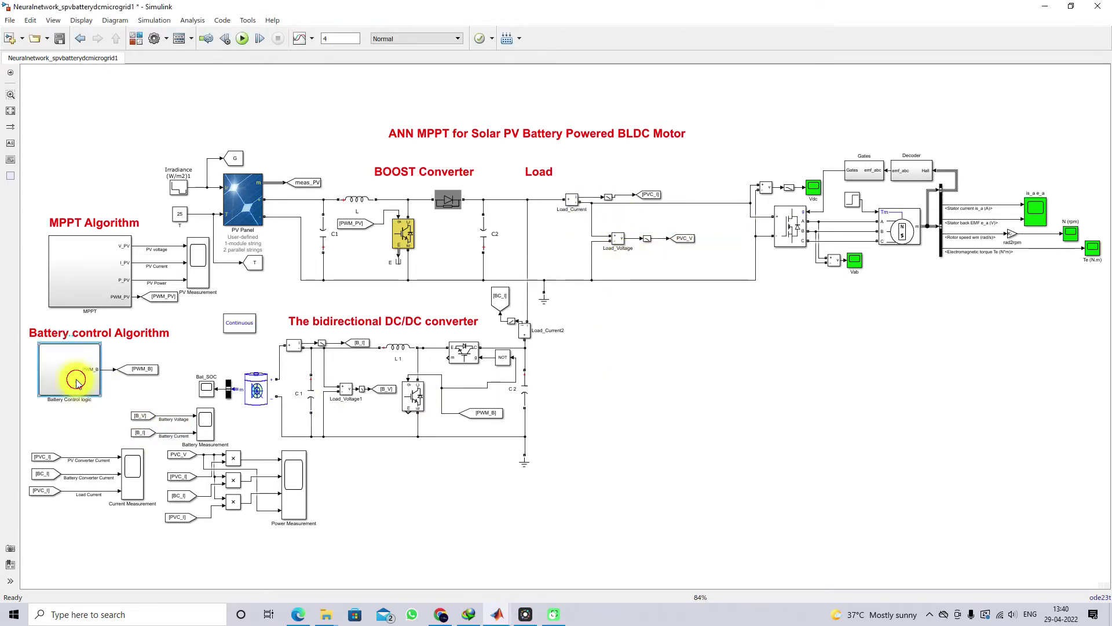
pyautogui.doubleClick(75, 381)
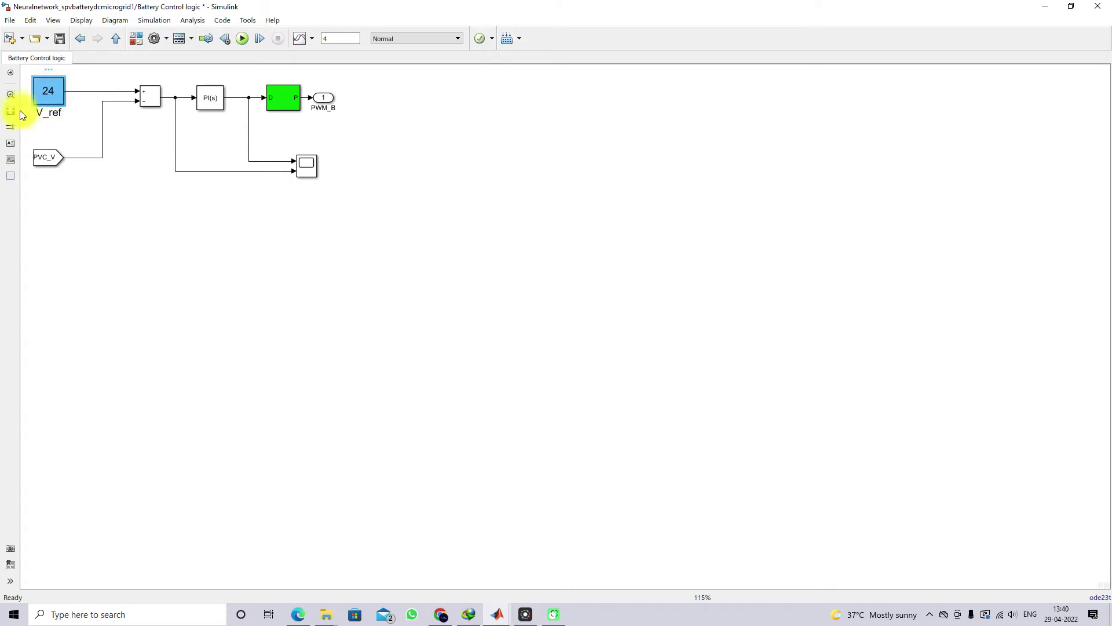
pyautogui.moveTo(185, 77); pyautogui.dragTo(231, 126)
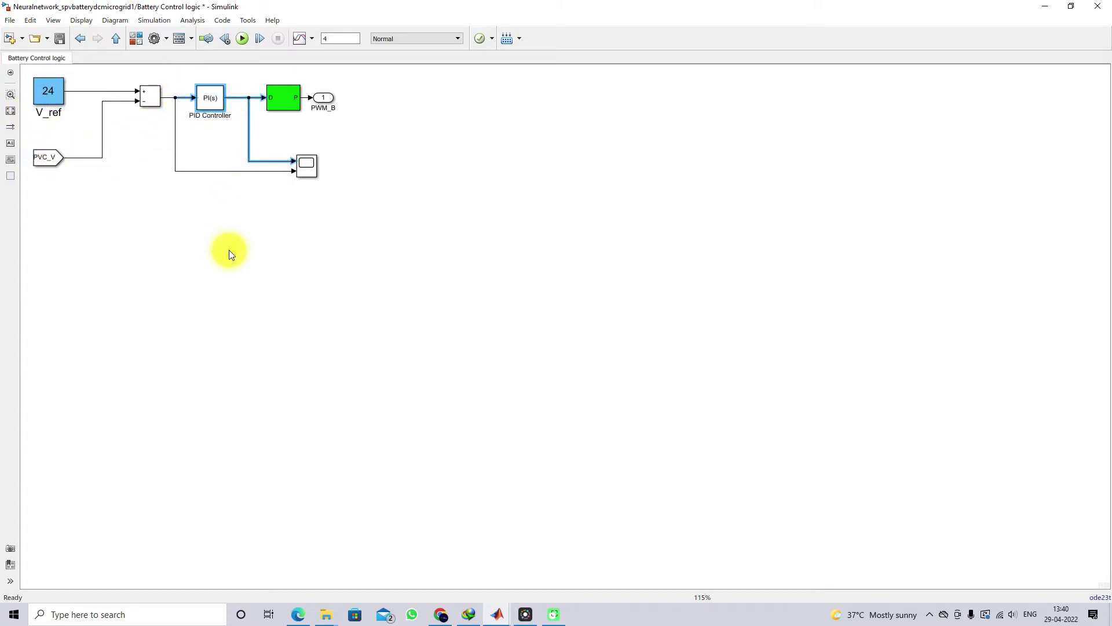
pyautogui.click(172, 128)
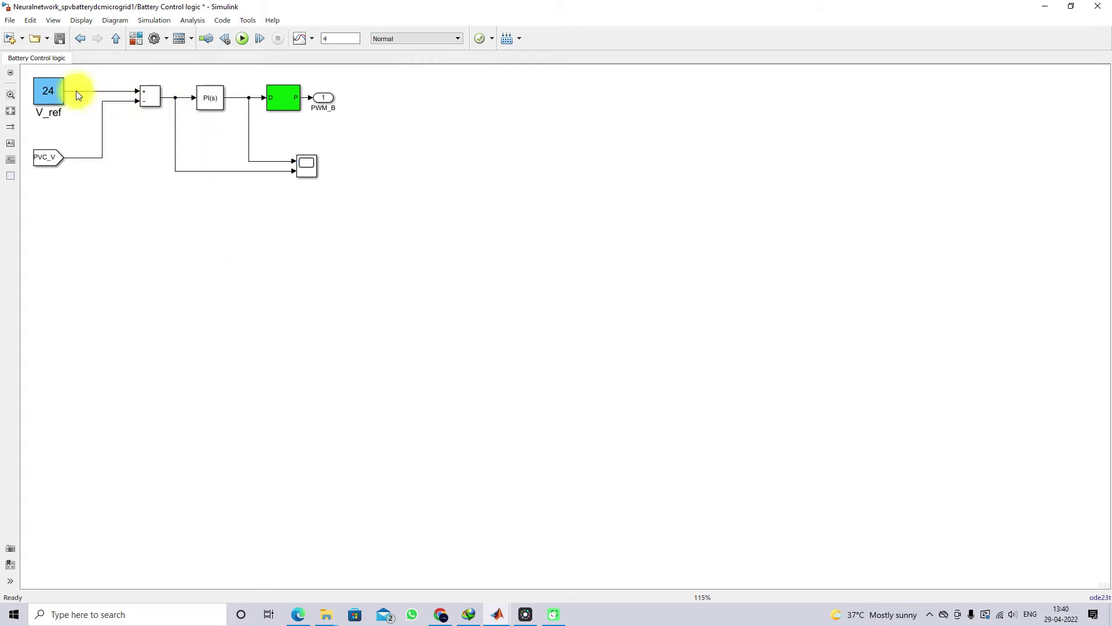
pyautogui.click(199, 102)
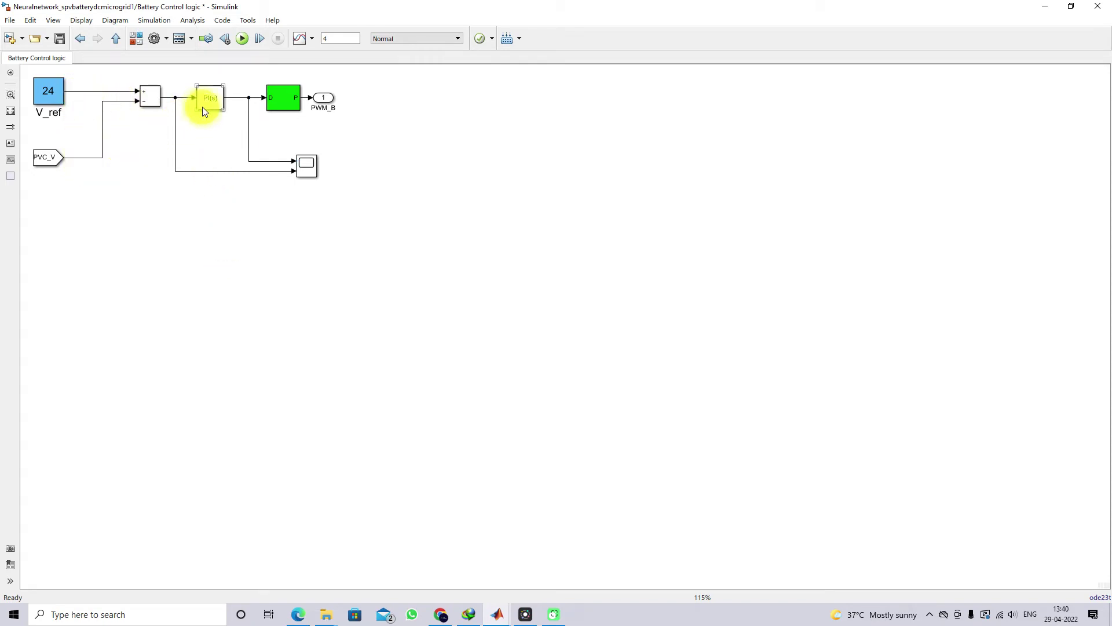
pyautogui.click(245, 97)
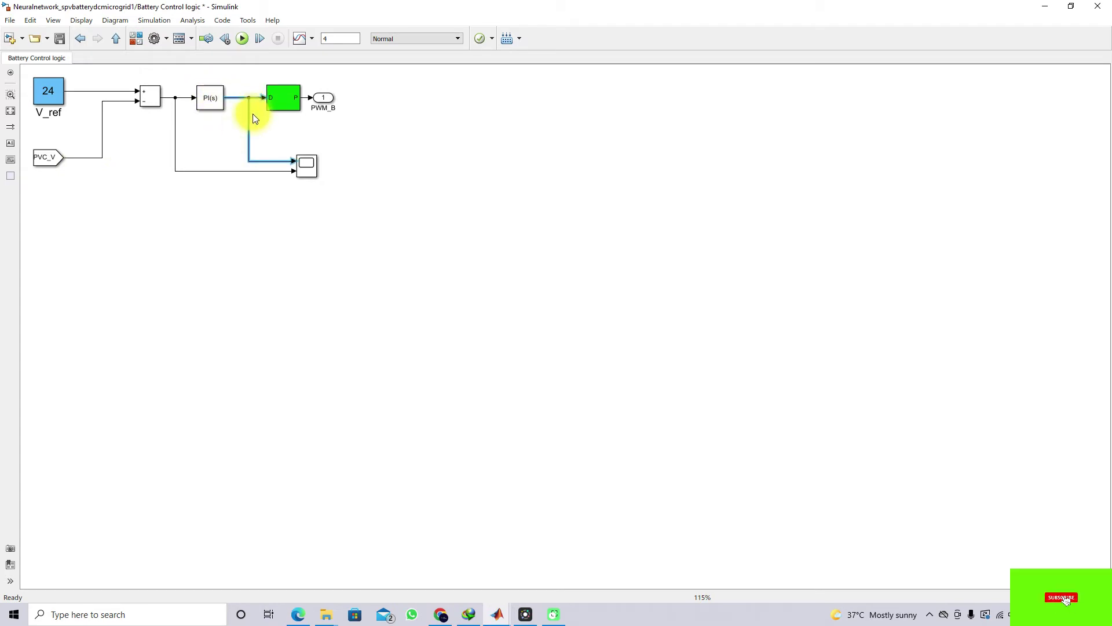
pyautogui.click(284, 110)
pyautogui.click(284, 110)
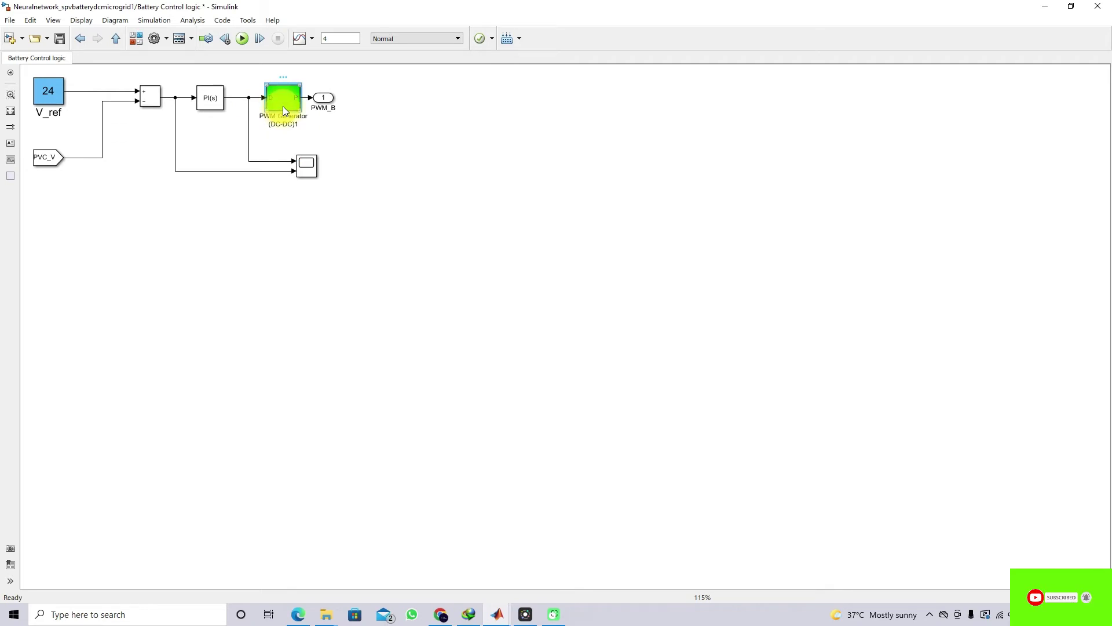
pyautogui.click(82, 43)
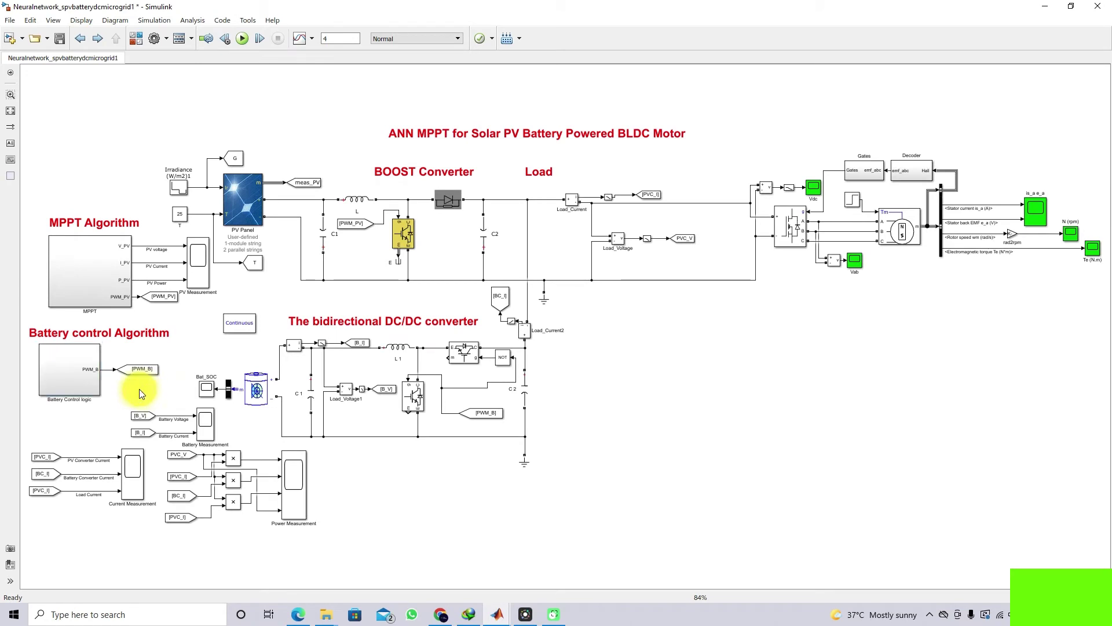
# Trace the PWM_B signal to both switches of the bidirectional DC/DC converter with the red annotation pen, and leave pen mode.
pyautogui.press('F10')
pyautogui.moveTo(146, 377)
pyautogui.mouseDown()
pyautogui.moveTo(168, 402)
pyautogui.moveTo(344, 448)
pyautogui.moveTo(518, 424)
pyautogui.moveTo(463, 371)
pyautogui.moveTo(490, 388)
pyautogui.moveTo(436, 394)
pyautogui.moveTo(440, 402)
pyautogui.mouseUp()
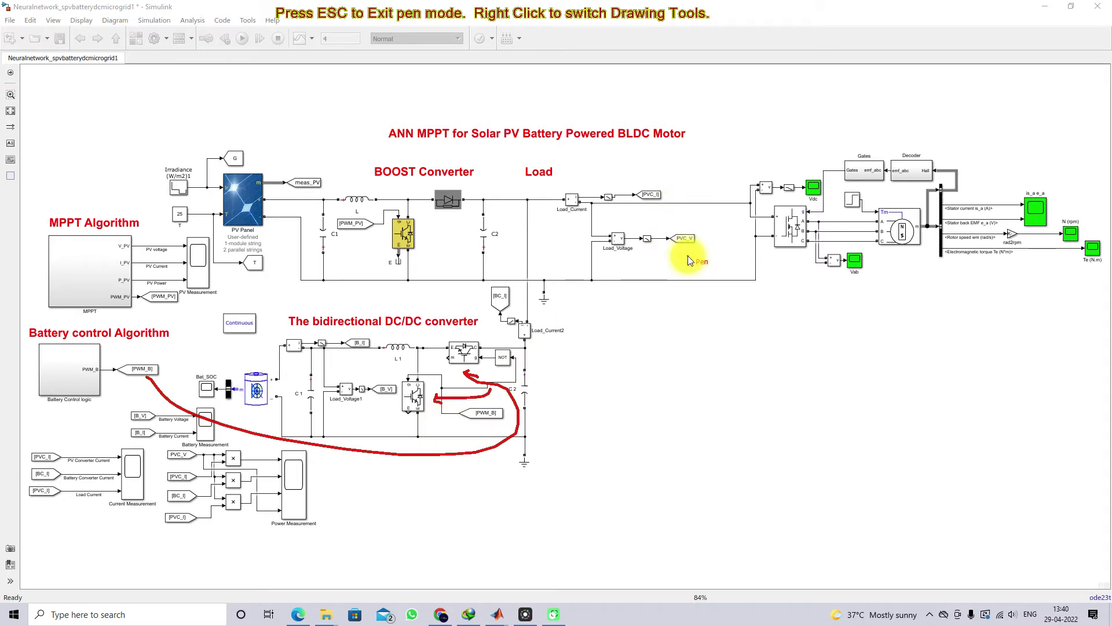
pyautogui.press('Escape')
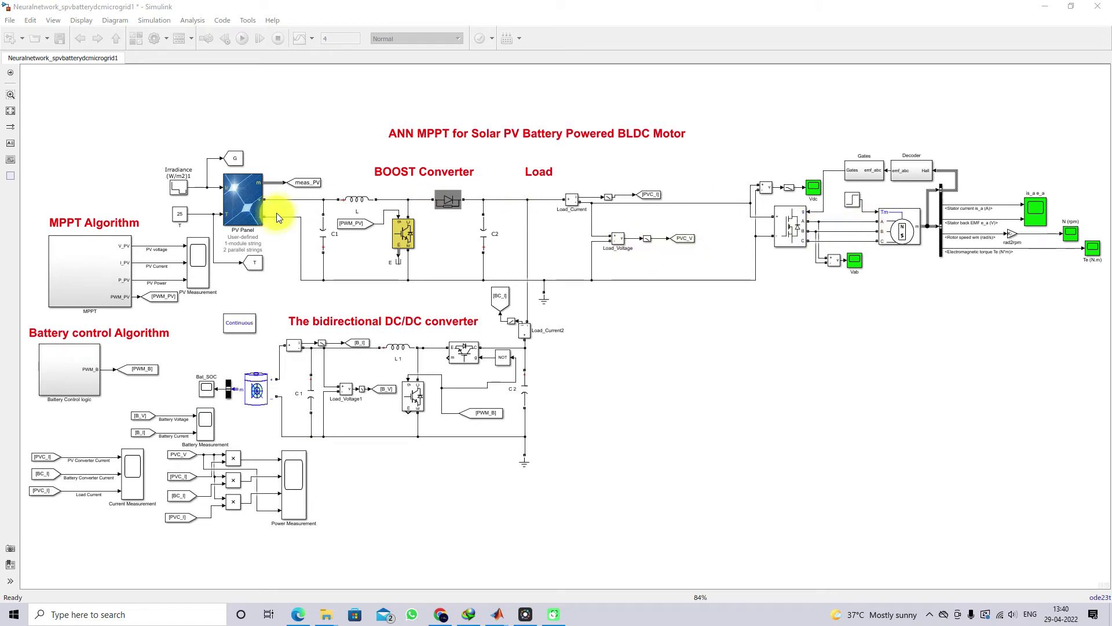
pyautogui.click(264, 379)
pyautogui.click(249, 211)
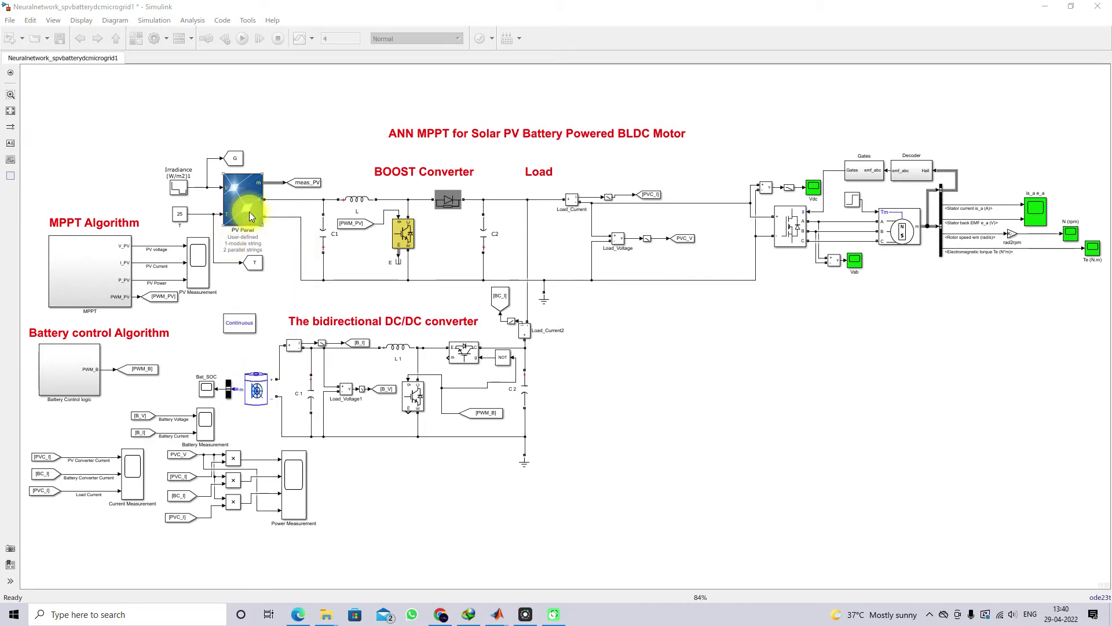
pyautogui.click(902, 238)
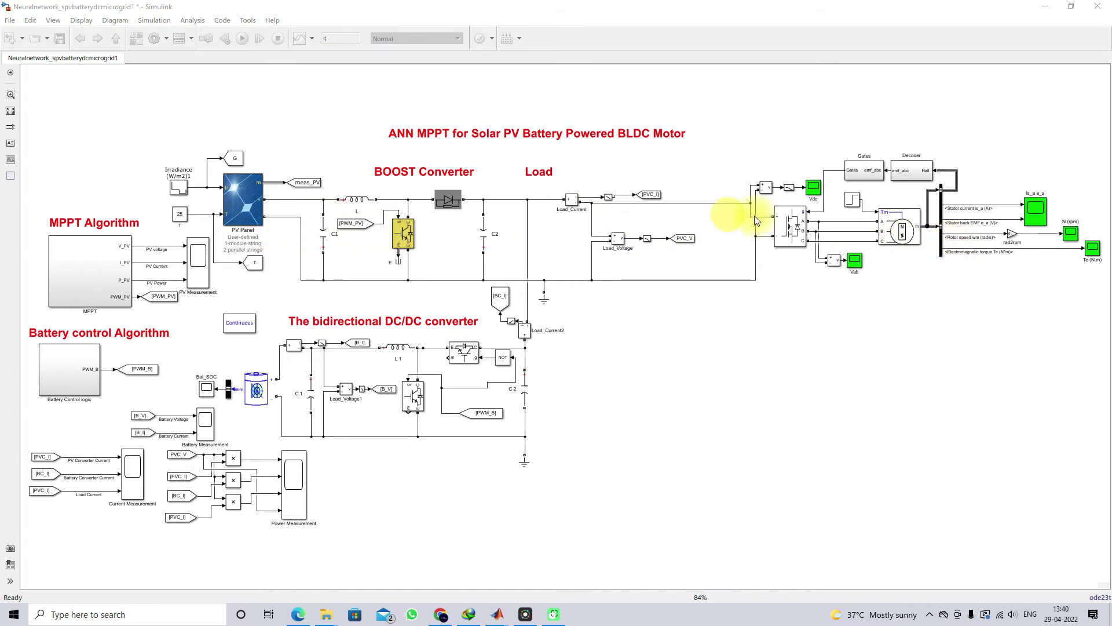
pyautogui.click(882, 225)
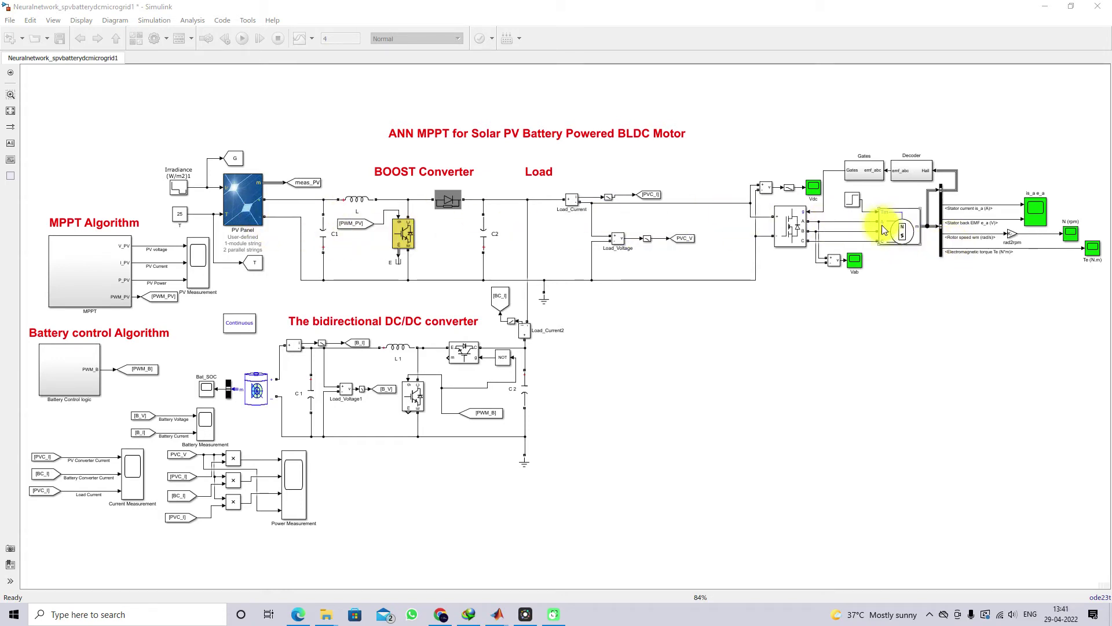
pyautogui.click(299, 360)
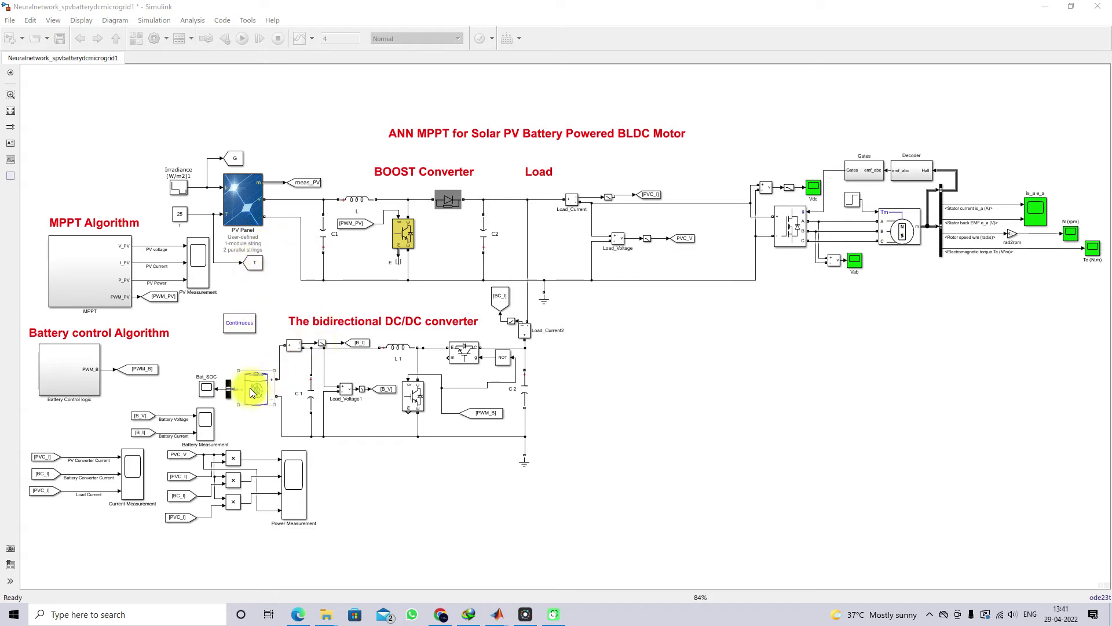
pyautogui.click(254, 210)
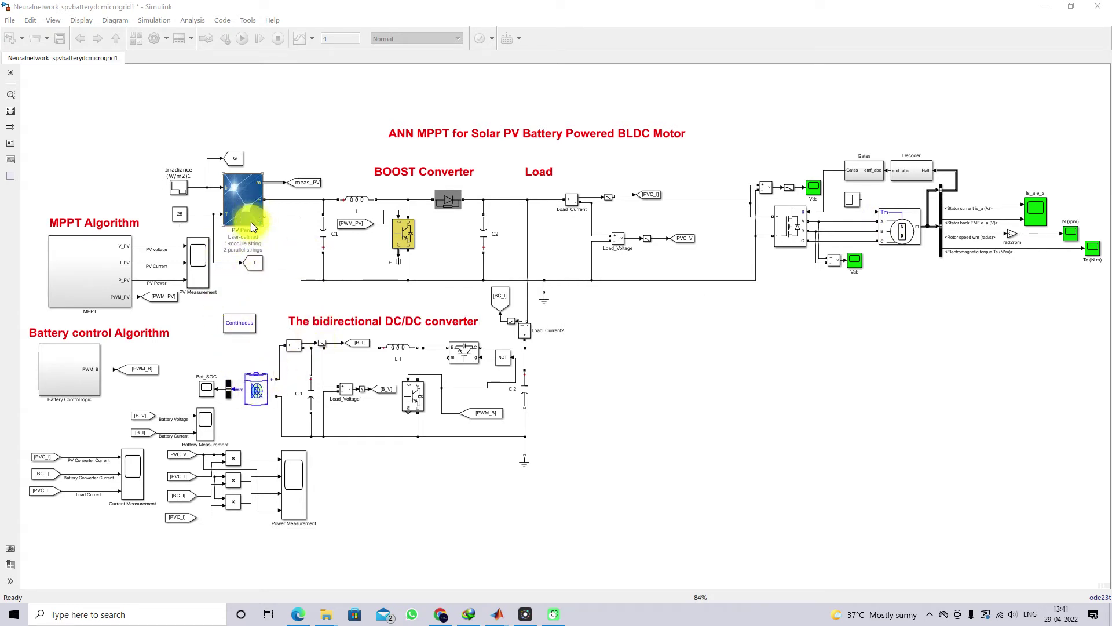
pyautogui.click(236, 346)
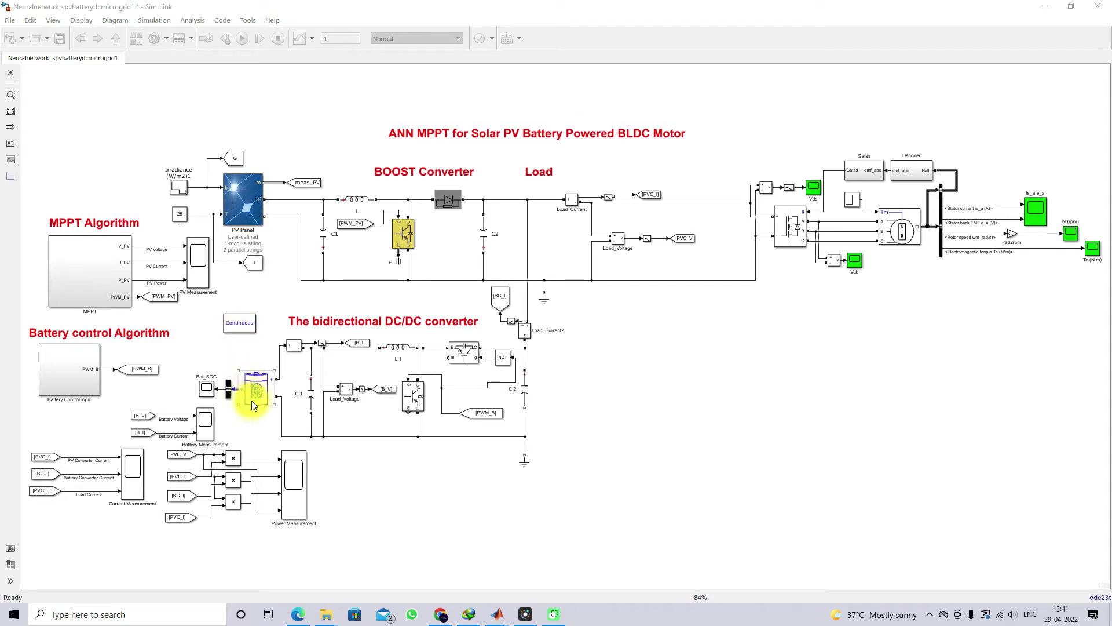
pyautogui.click(453, 373)
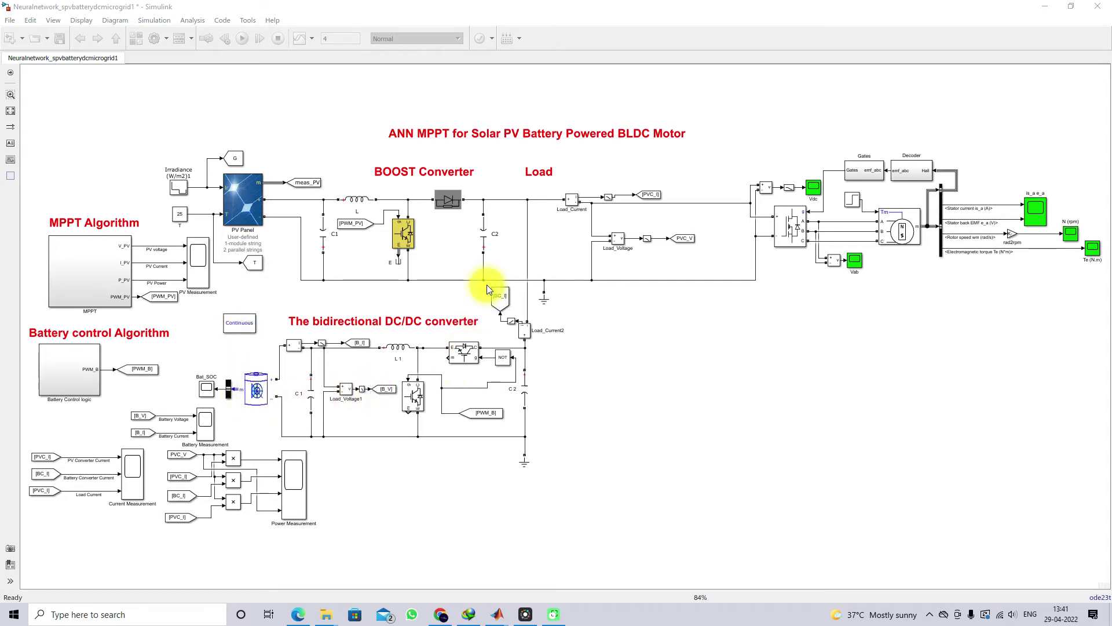
pyautogui.click(886, 238)
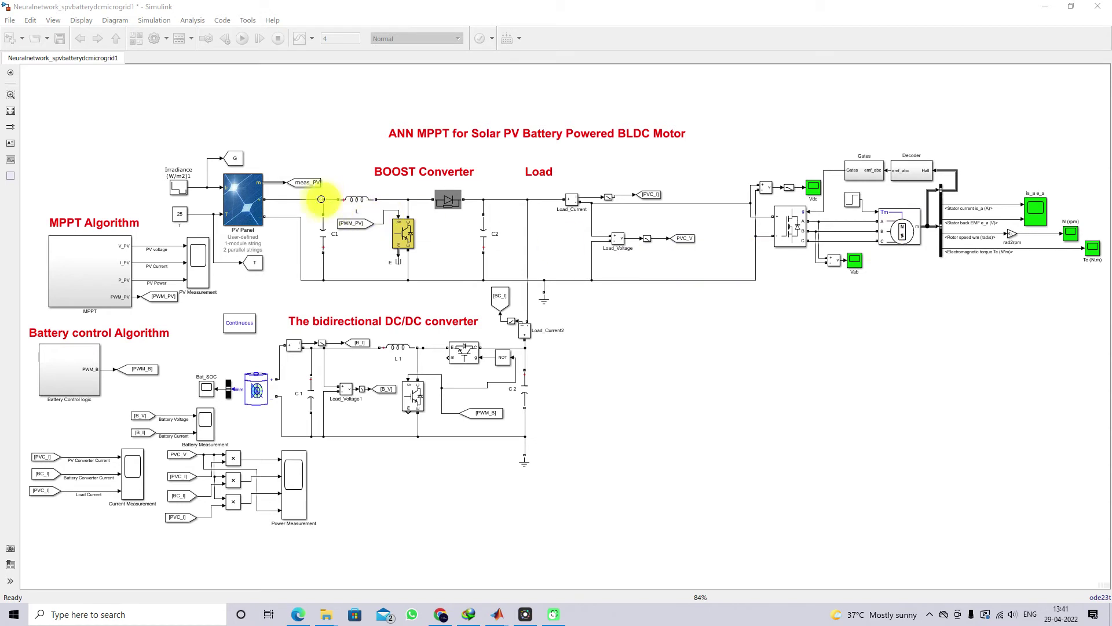
pyautogui.click(261, 205)
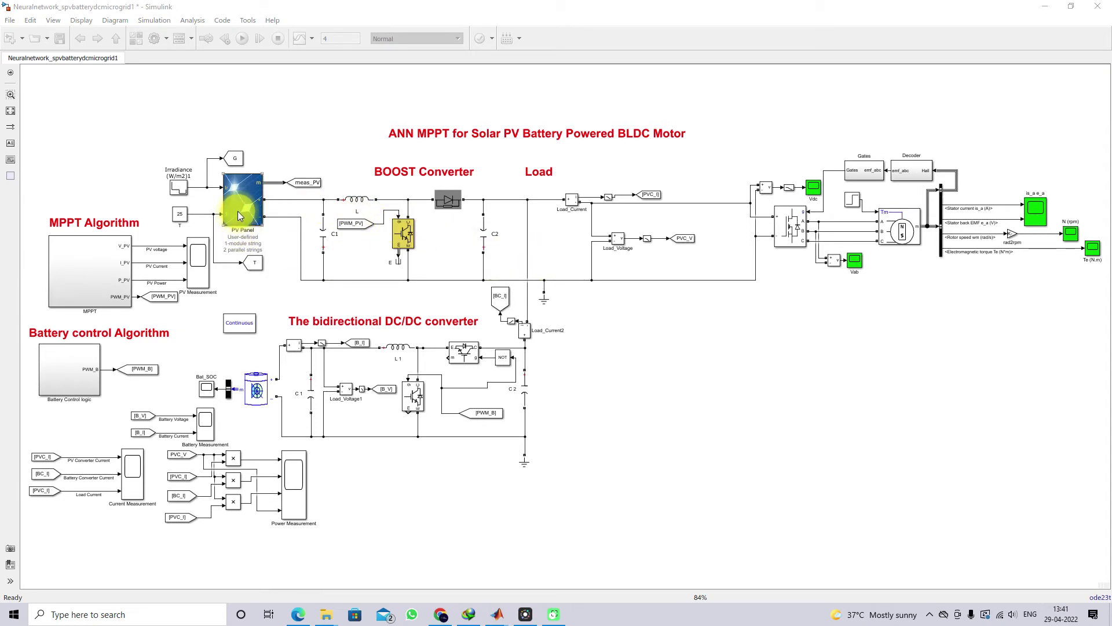
pyautogui.click(271, 397)
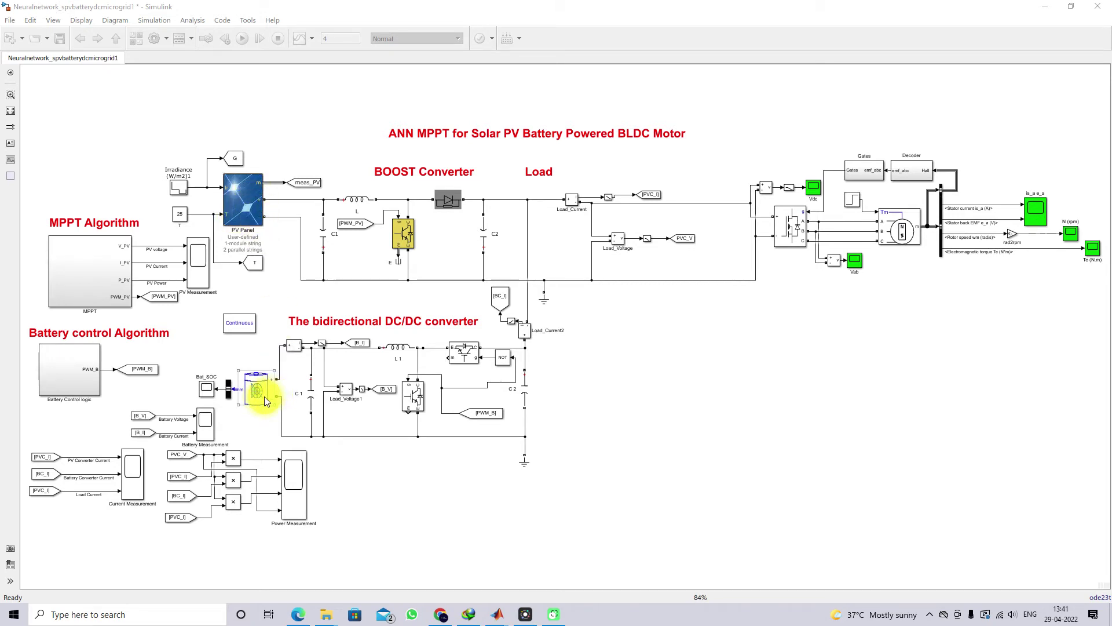
pyautogui.click(287, 394)
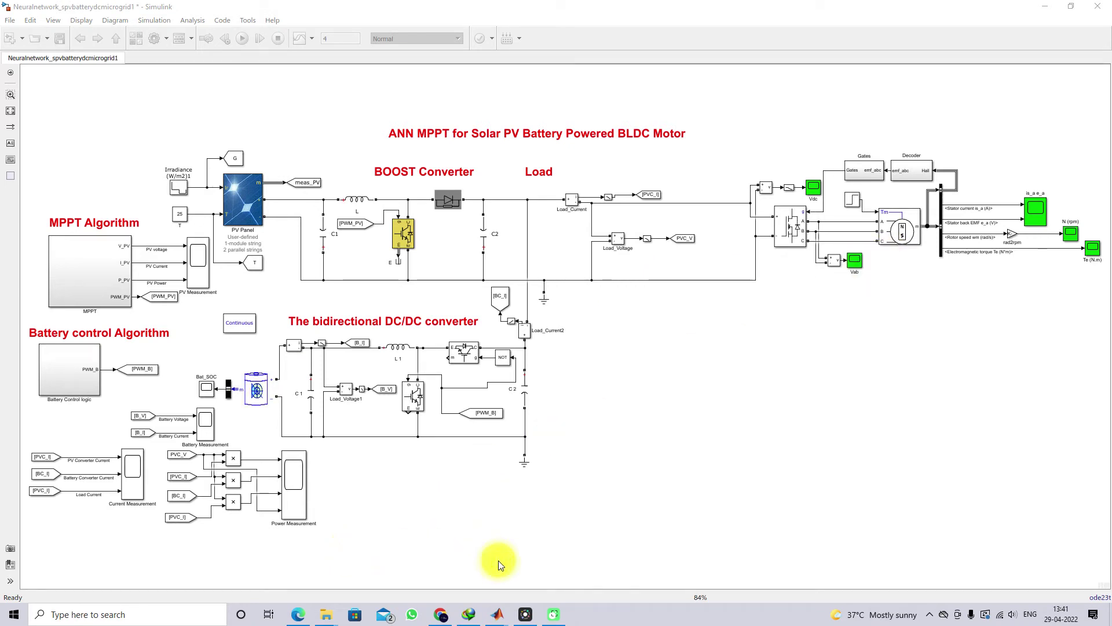
# Switch to MATLAB, open the PVModel.m script in an enlarged editor, and review its neural network training code.
pyautogui.moveTo(498, 616)
pyautogui.click(151, 557)
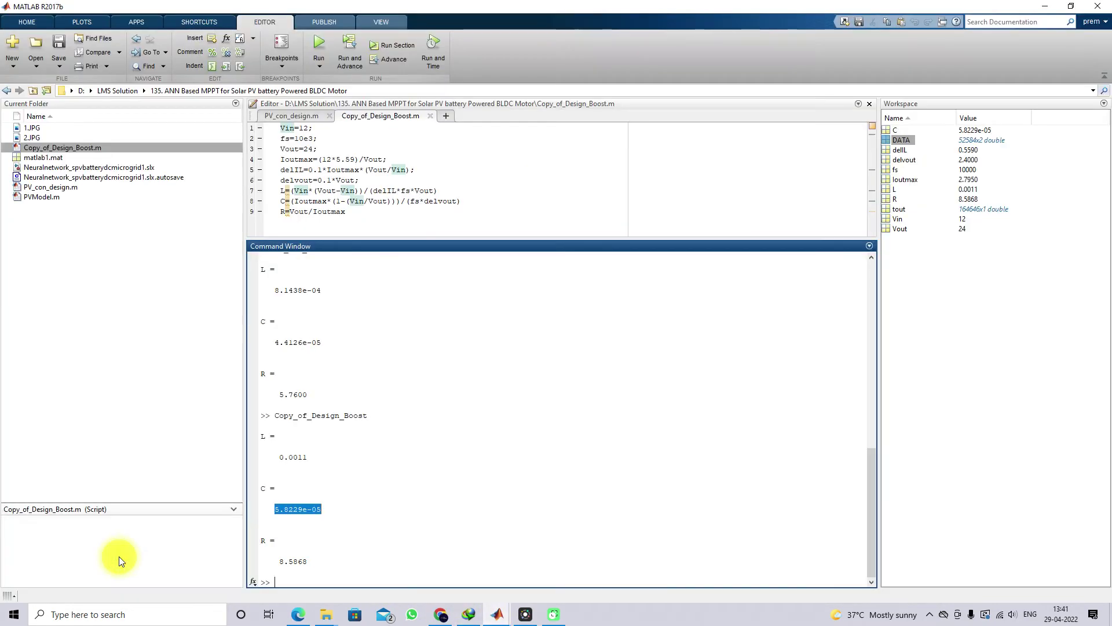
pyautogui.doubleClick(42, 196)
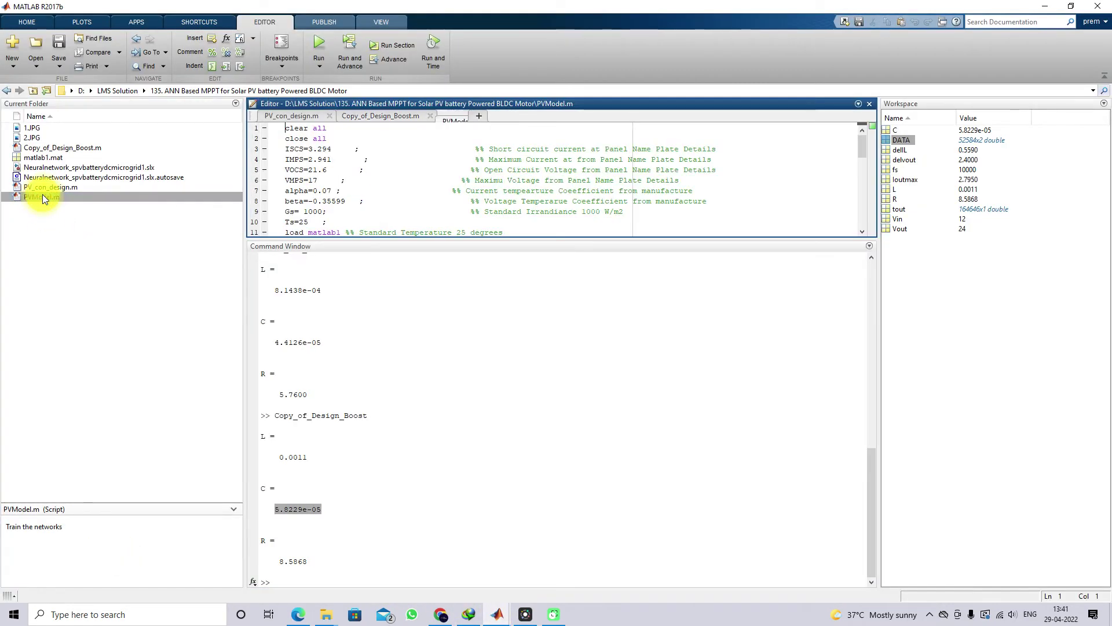
pyautogui.moveTo(349, 241); pyautogui.dragTo(356, 493)
pyautogui.click(412, 253)
pyautogui.scroll(-1, 413, 254)
pyautogui.scroll(-2, 413, 253)
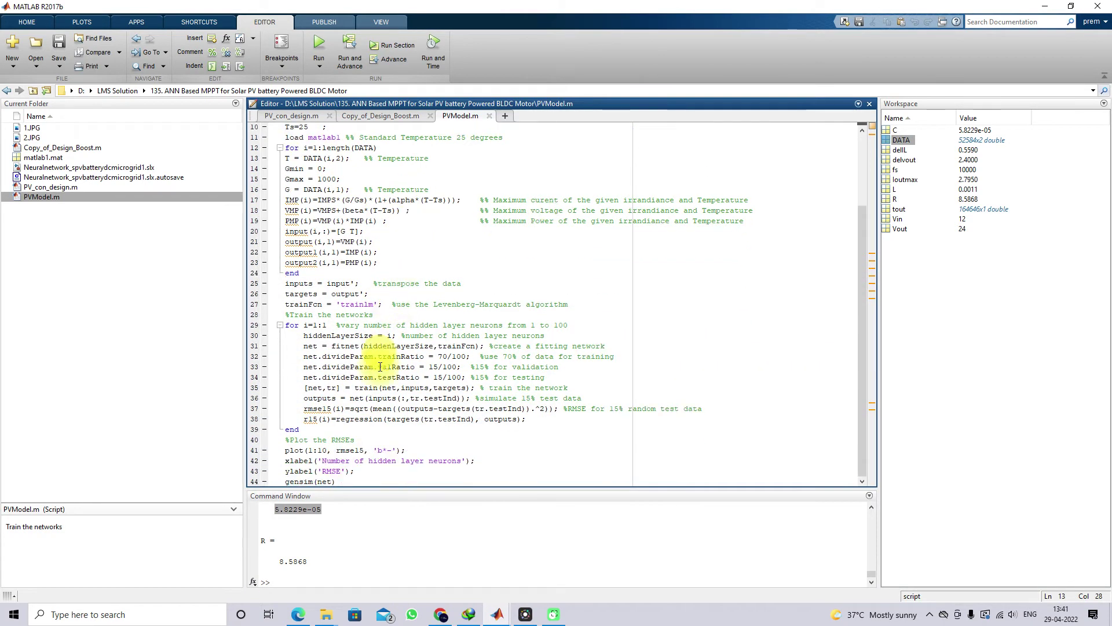
pyautogui.moveTo(385, 488); pyautogui.dragTo(384, 461)
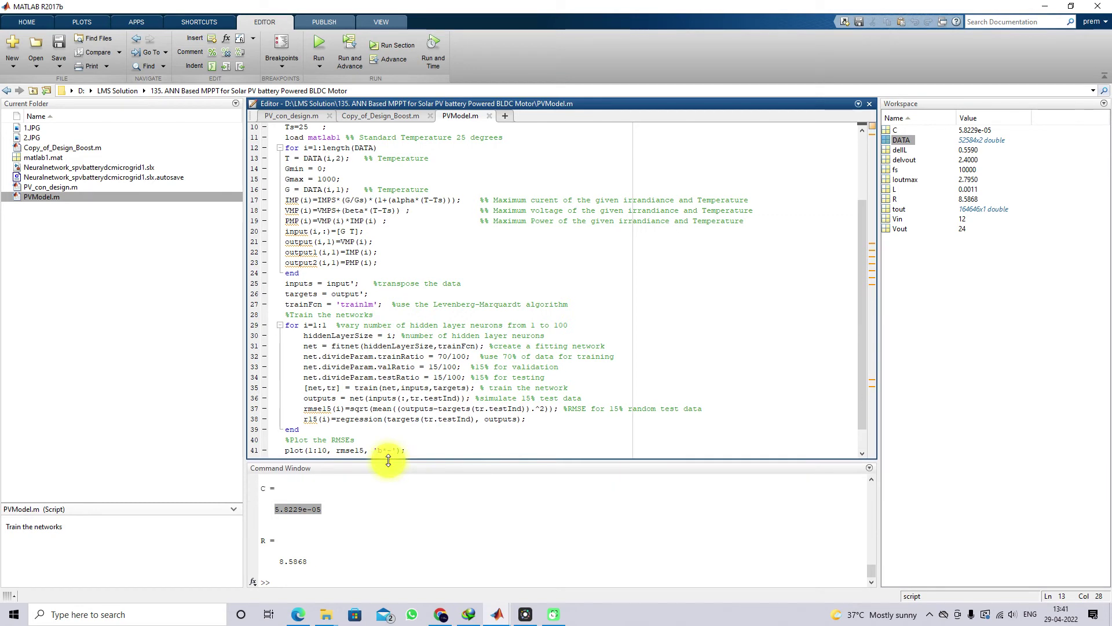
# Run PVModel.m to train the fitting network and generate its Simulink block, and close the generated untitled model.
pyautogui.click(327, 43)
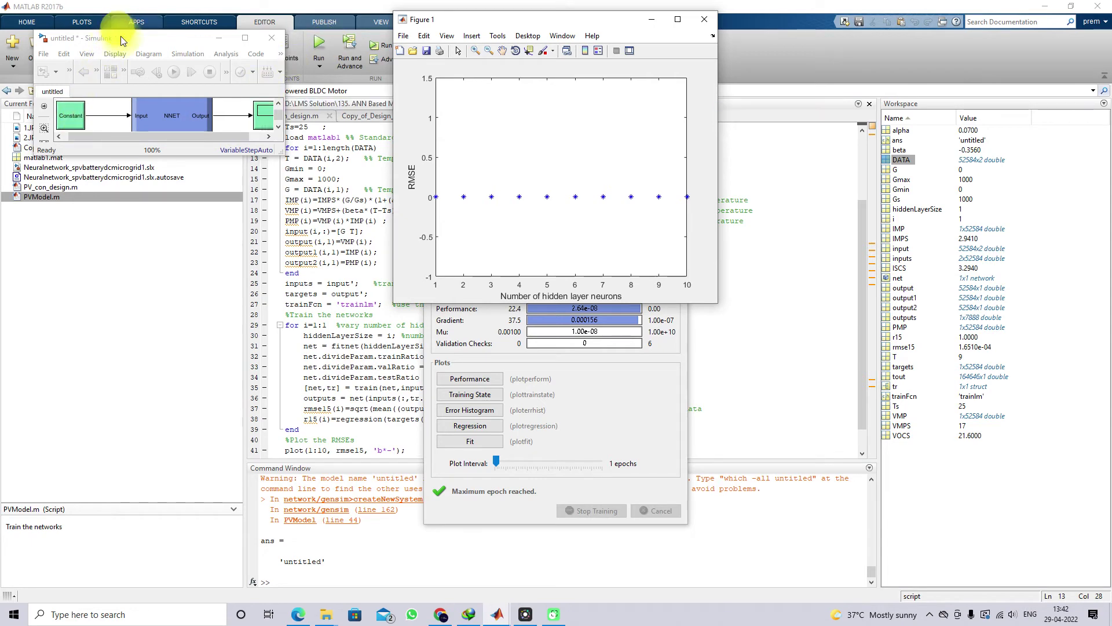
pyautogui.click(331, 220)
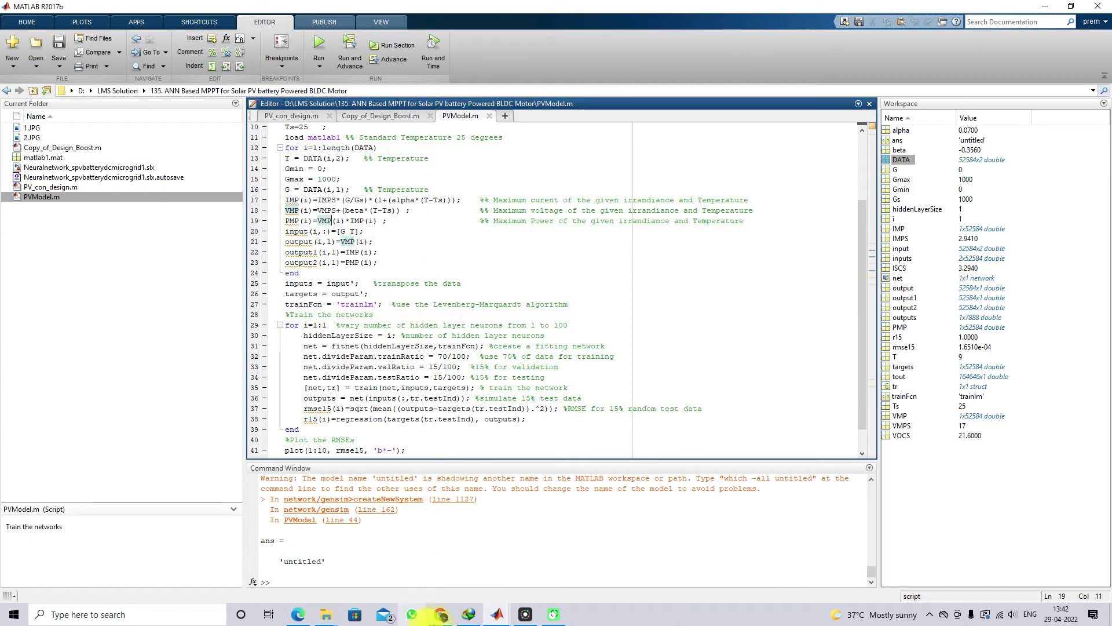
pyautogui.moveTo(497, 614)
pyautogui.click(942, 554)
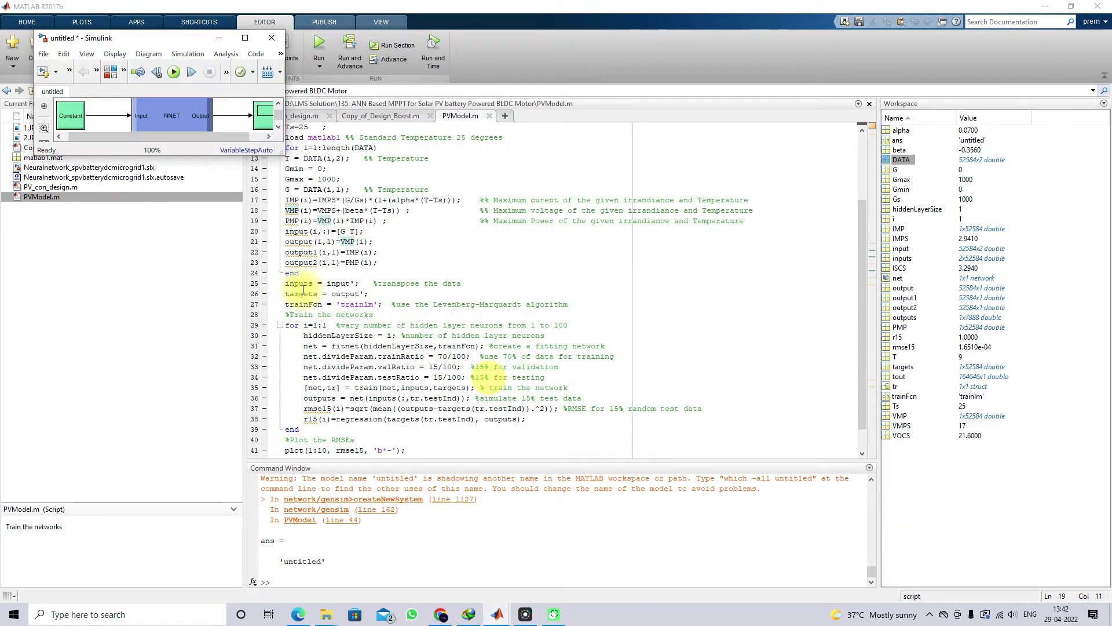
pyautogui.click(275, 39)
pyautogui.click(560, 316)
# Return to the Neuralnetwork_spvbatterydcmicrogrid1 model in Simulink and open the MPPT subsystem containing the neural network block.
pyautogui.moveTo(497, 614)
pyautogui.click(298, 568)
pyautogui.doubleClick(119, 260)
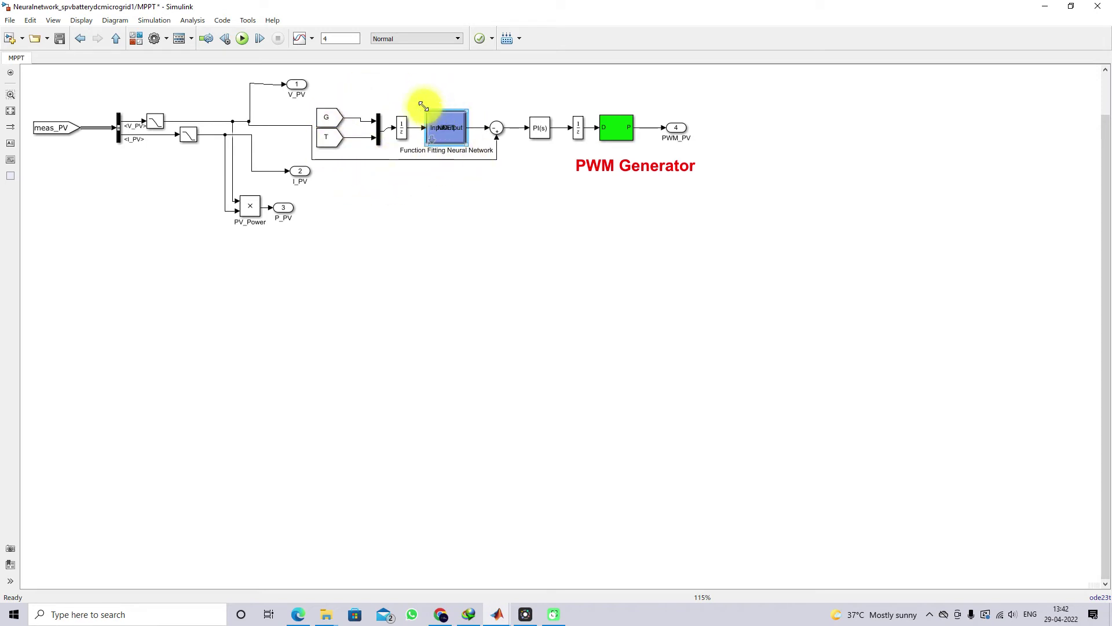
# Browse the LMS Solution shop, ANN Based MPPT product page and home page posts in Chrome, and return to the top-level Simulink model.
pyautogui.click(439, 615)
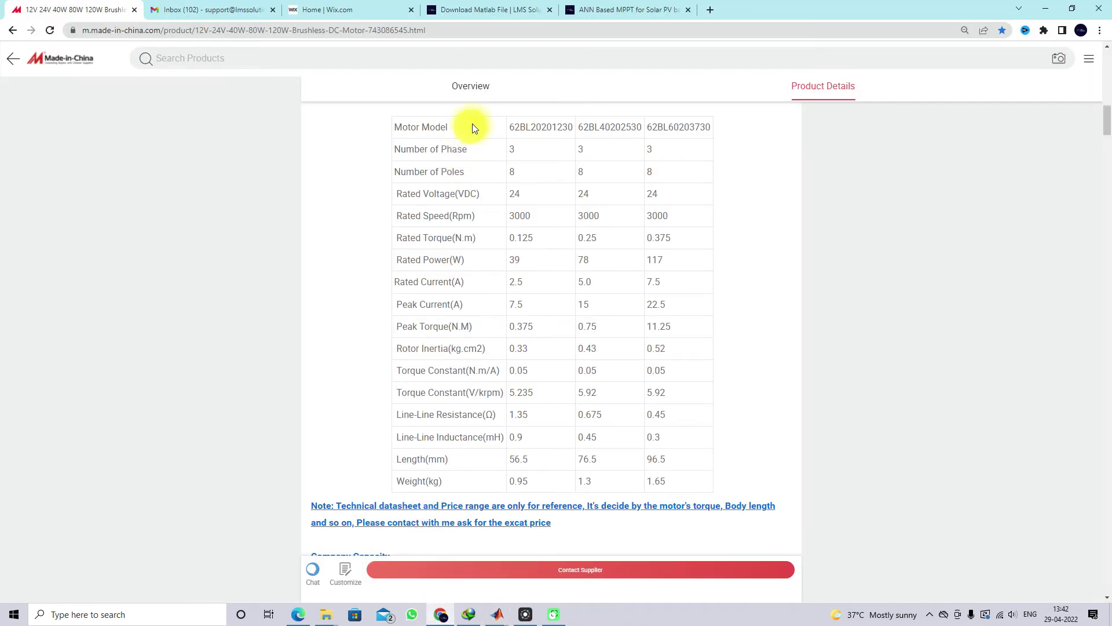
pyautogui.click(503, 10)
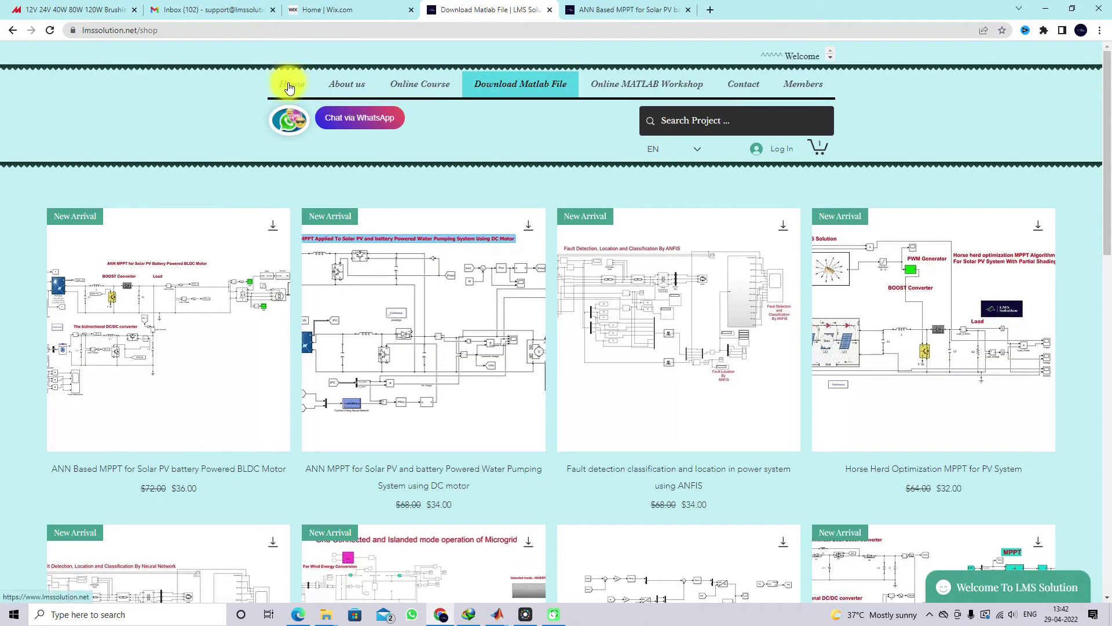
pyautogui.click(600, 9)
pyautogui.scroll(8, 442, 169)
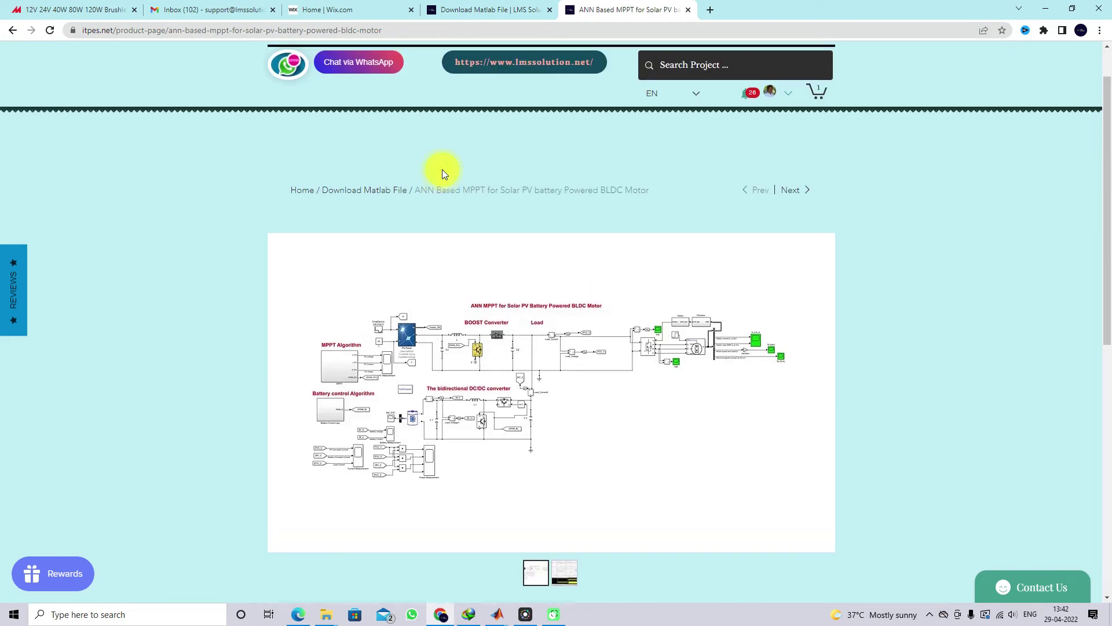
pyautogui.click(282, 83)
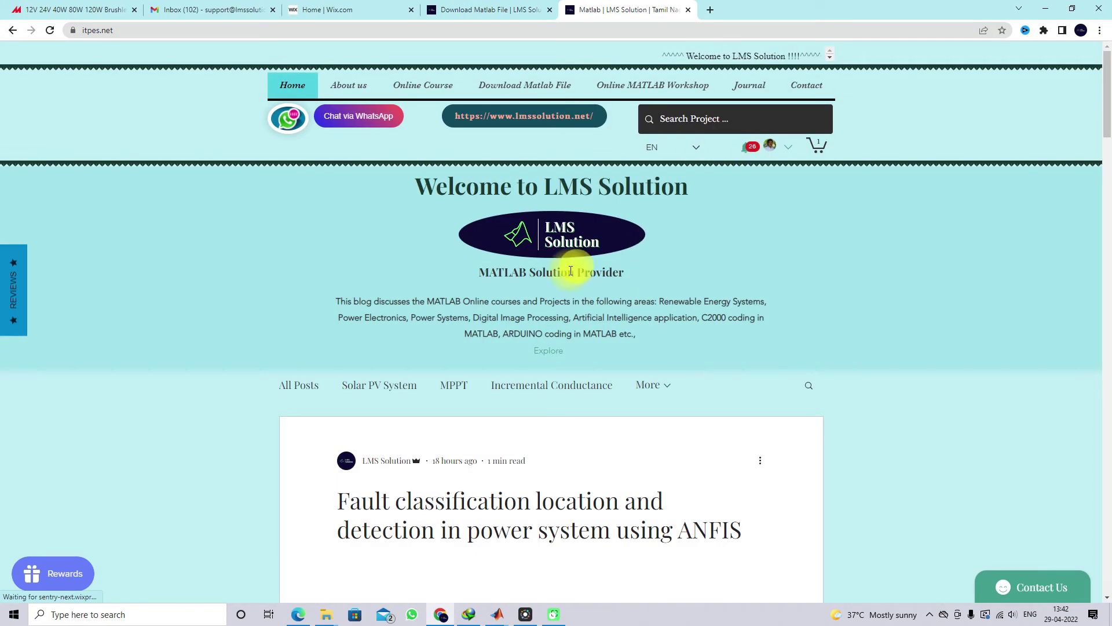
pyautogui.scroll(-15, 570, 271)
pyautogui.scroll(-15, 569, 270)
pyautogui.scroll(10, 569, 270)
pyautogui.click(1044, 10)
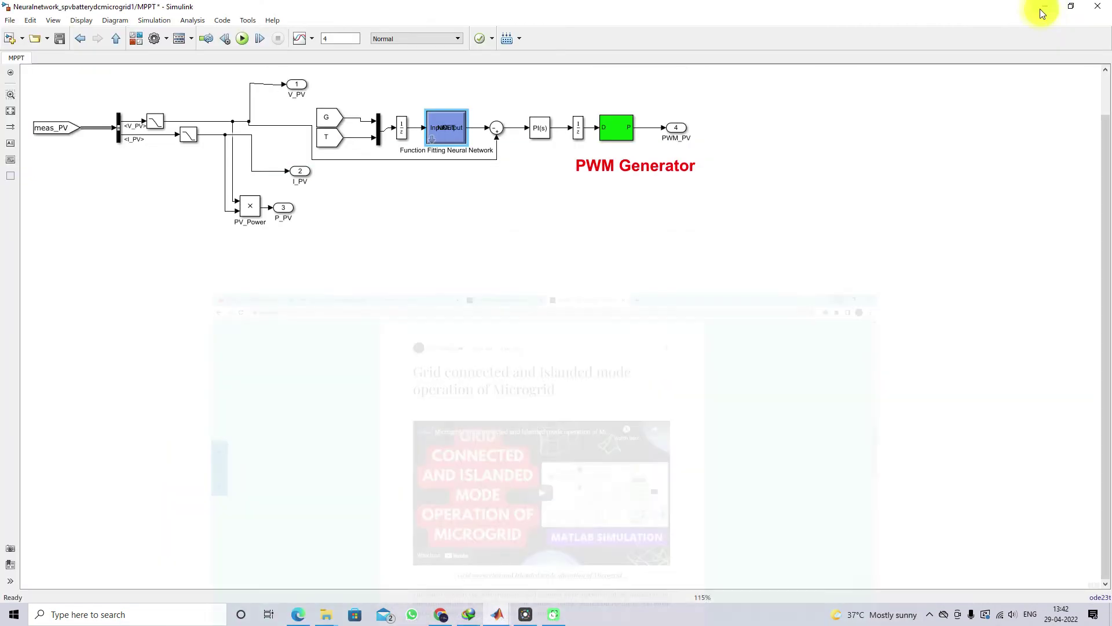
pyautogui.click(80, 38)
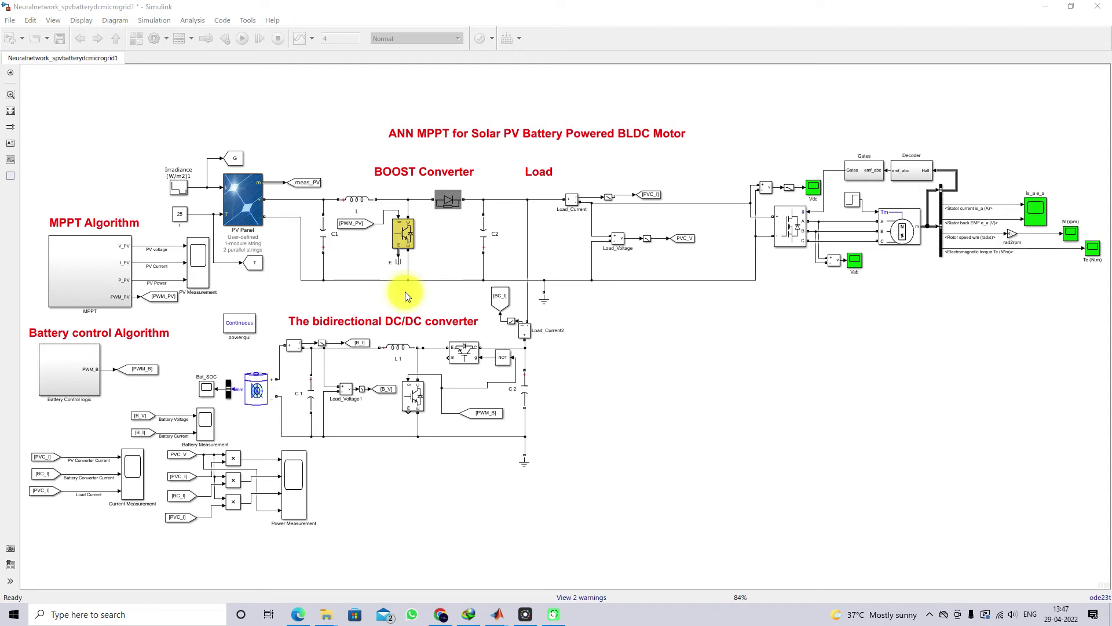
# Examine the time and amplitude vectors of the irradiance stair generator feeding the PV panel, and close its parameters.
pyautogui.doubleClick(182, 188)
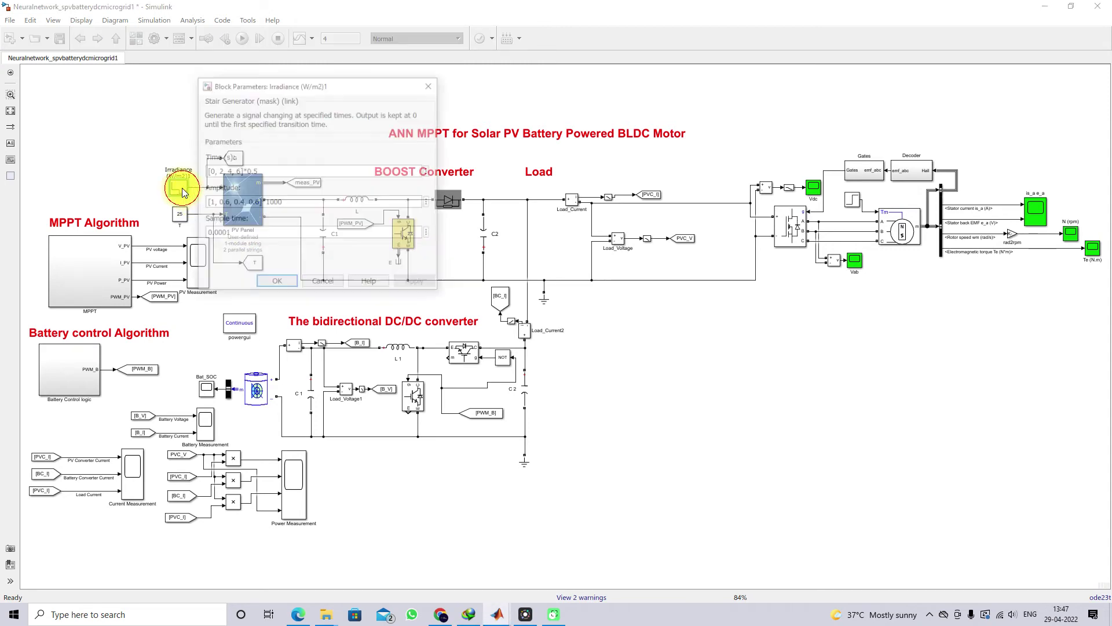
pyautogui.moveTo(269, 85); pyautogui.dragTo(288, 83)
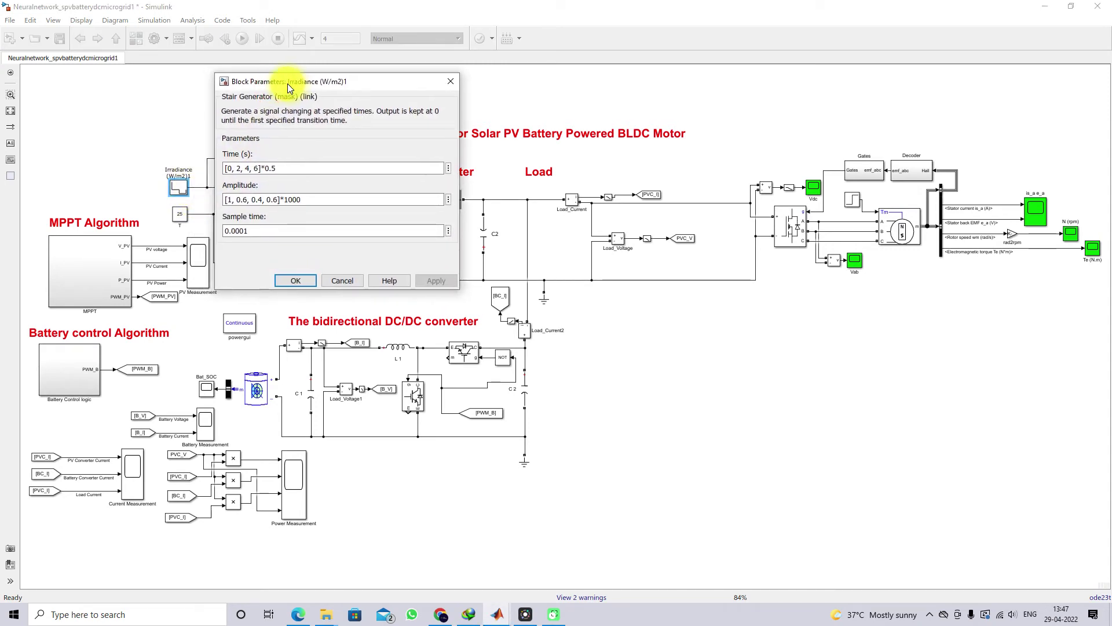
pyautogui.tripleClick(286, 169)
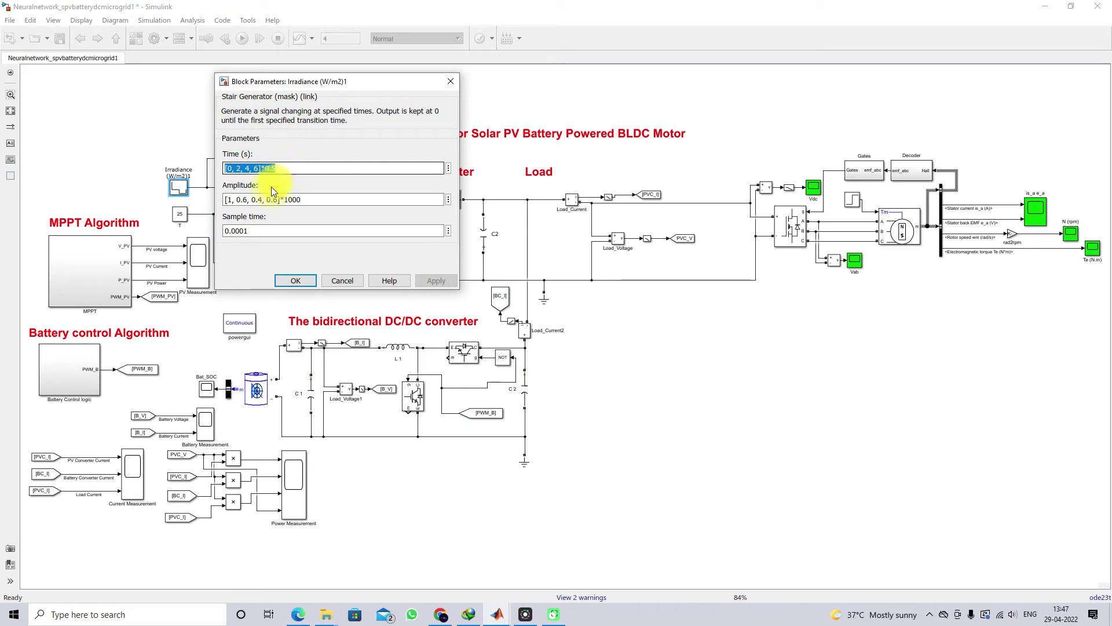
pyautogui.tripleClick(238, 200)
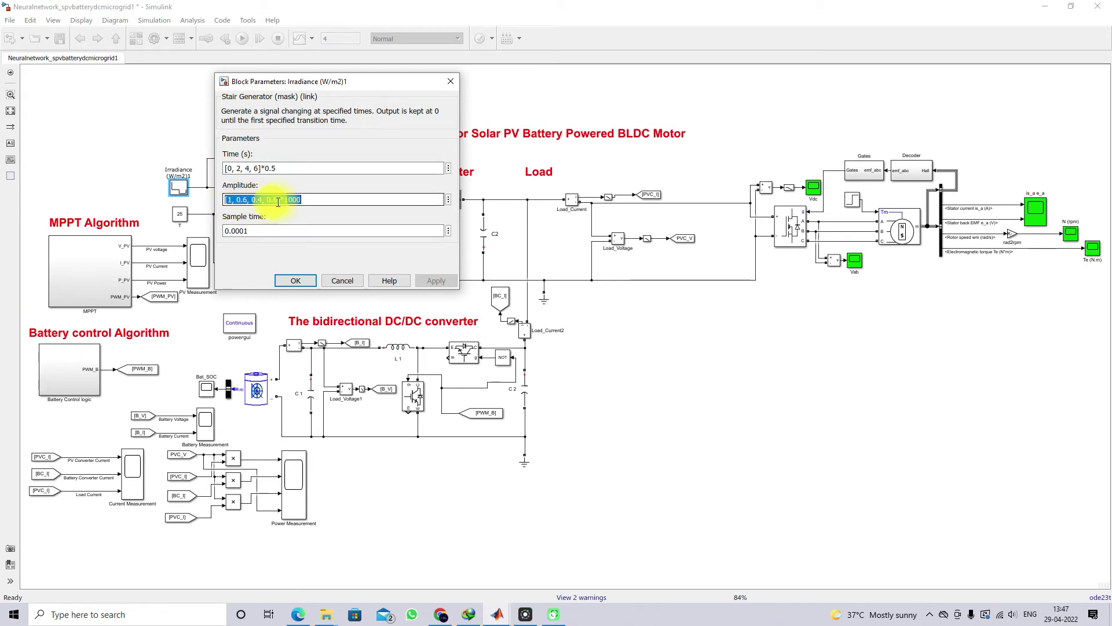
pyautogui.tripleClick(285, 169)
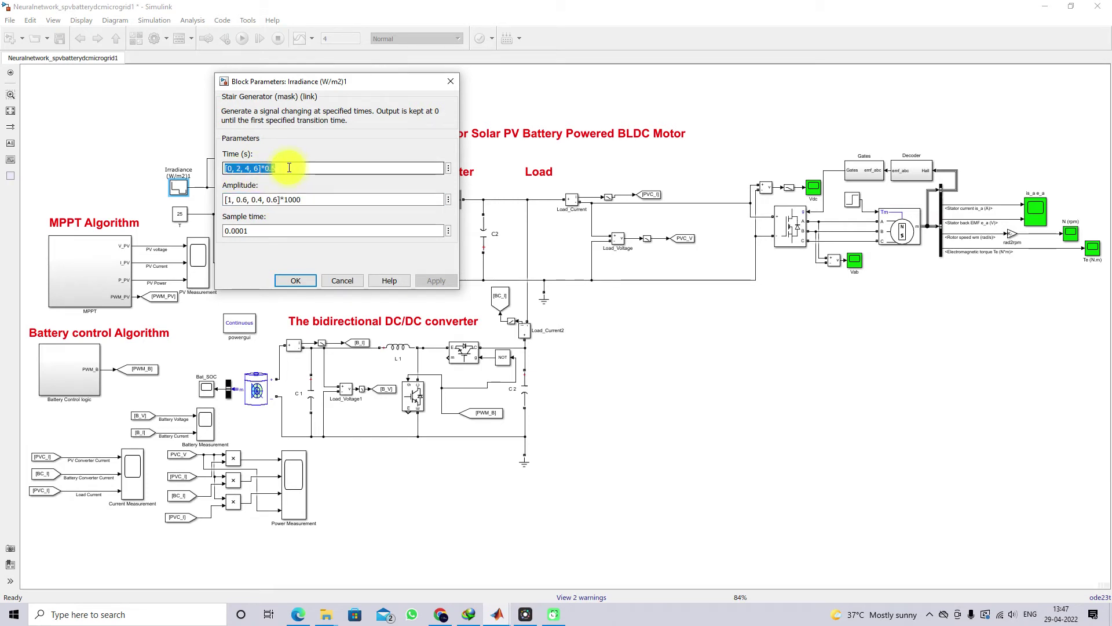
pyautogui.click(296, 280)
# Check the step time and initial value of the Step block driving the motor's torque input, and close its parameters.
pyautogui.doubleClick(848, 202)
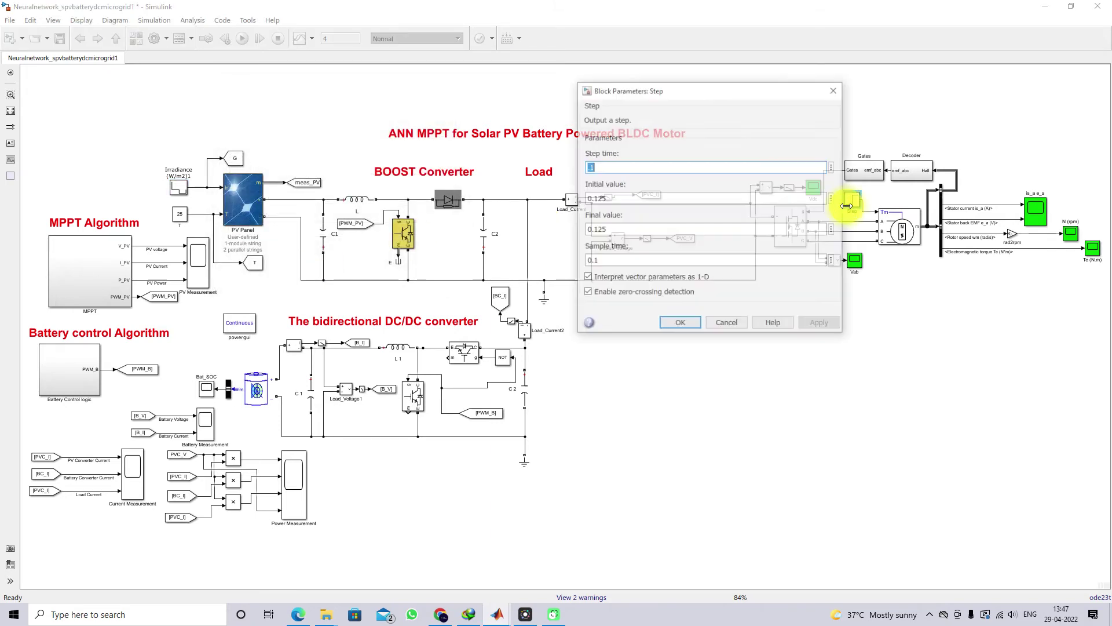
pyautogui.write('.1')
pyautogui.doubleClick(620, 195)
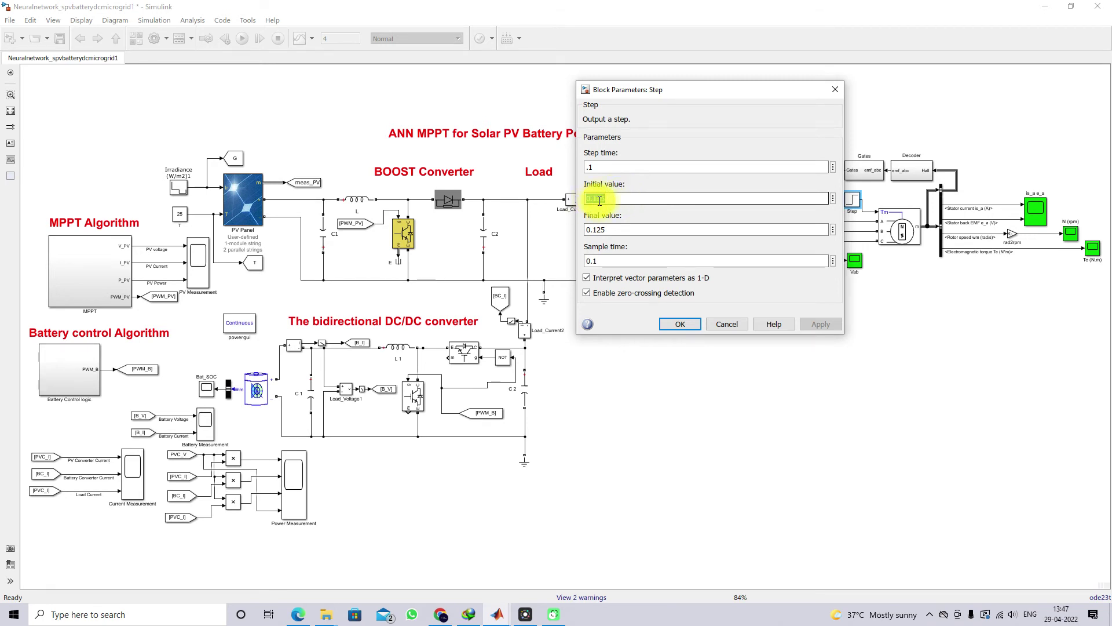
pyautogui.click(666, 322)
# Start the 4-second simulation and bring up the PV Measurement scope over the model.
pyautogui.click(241, 35)
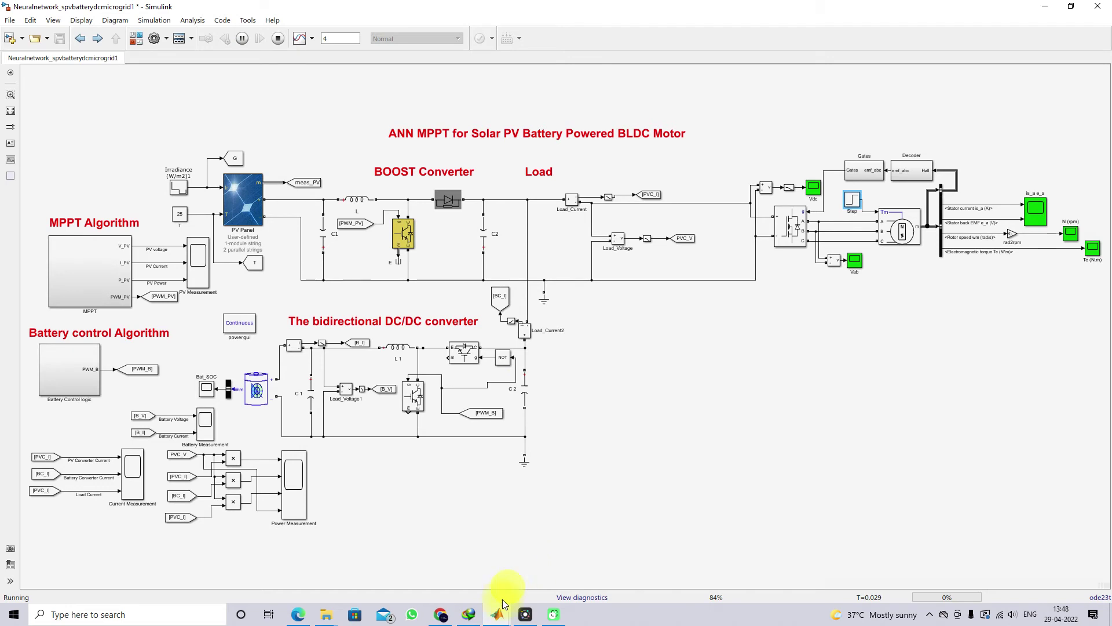
pyautogui.moveTo(502, 615)
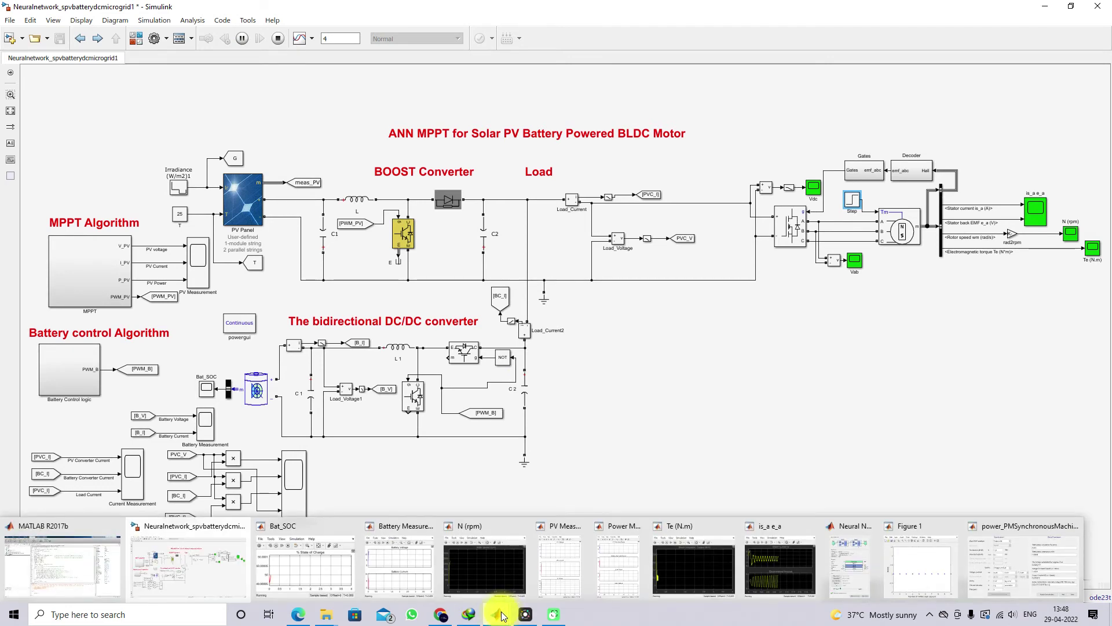
pyautogui.click(557, 557)
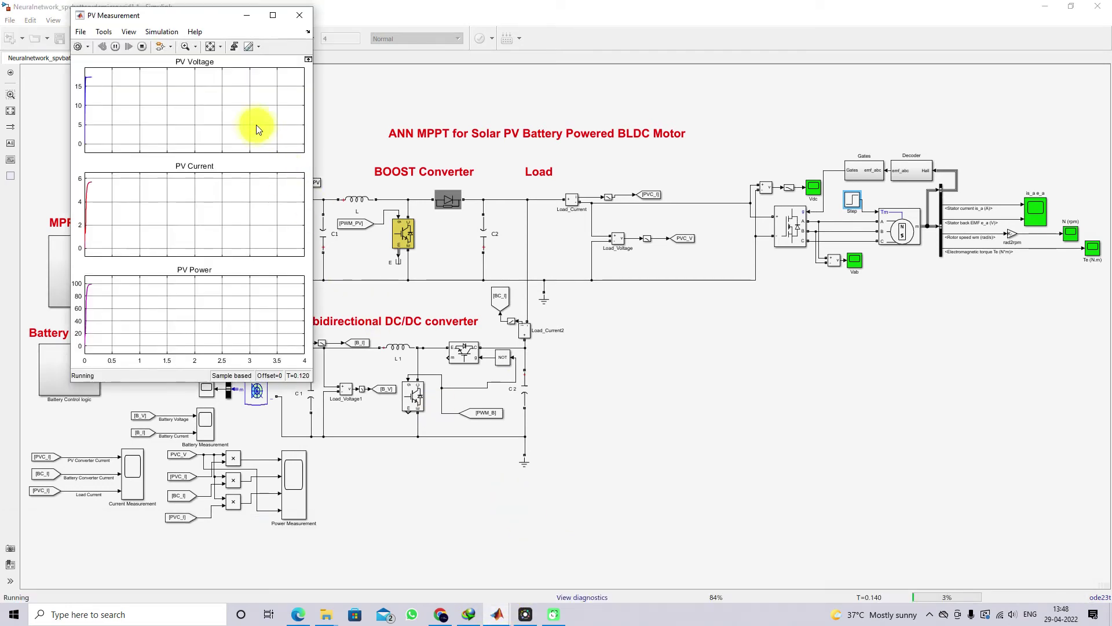
pyautogui.moveTo(174, 22); pyautogui.dragTo(173, 17)
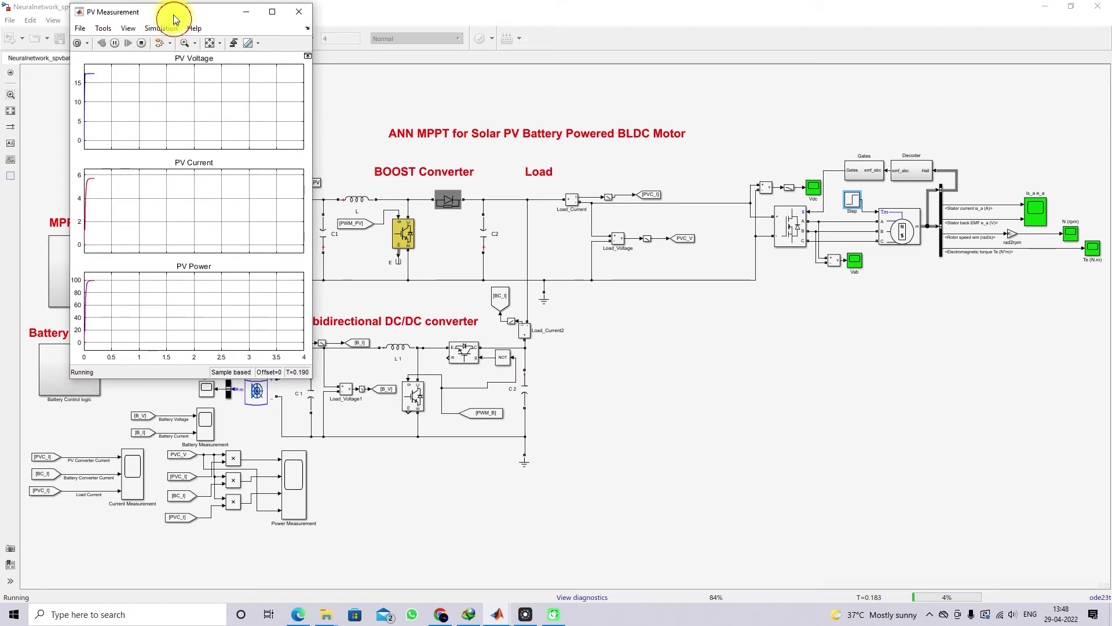
# Bring up the Battery Measurement, Bat_SOC and Power Measurement scopes alongside the PV scope during the simulation.
pyautogui.moveTo(498, 615)
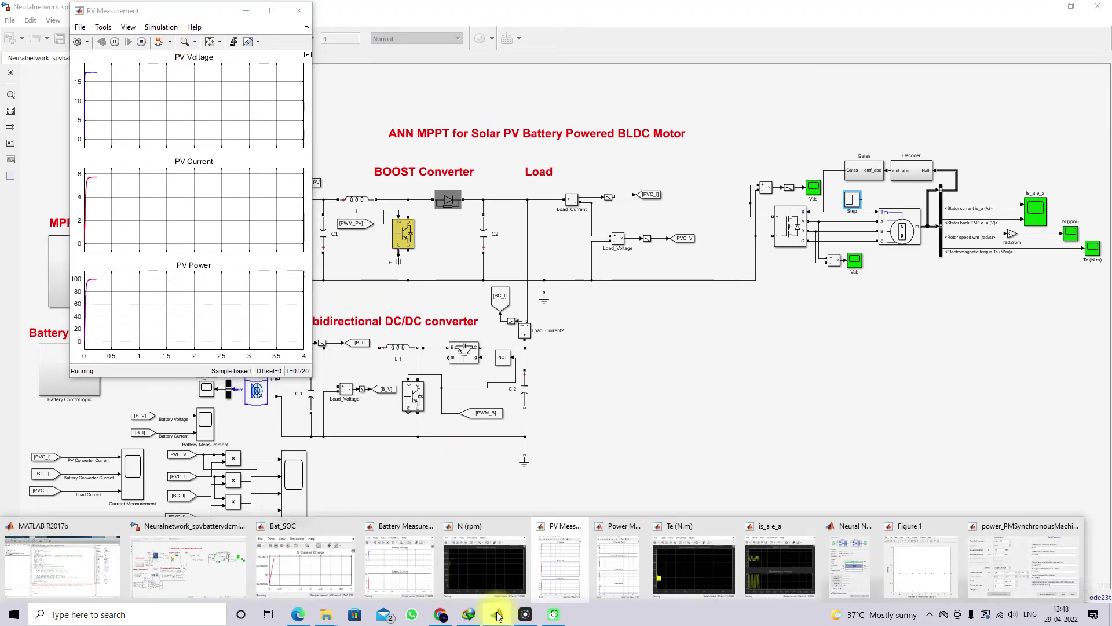
pyautogui.click(424, 559)
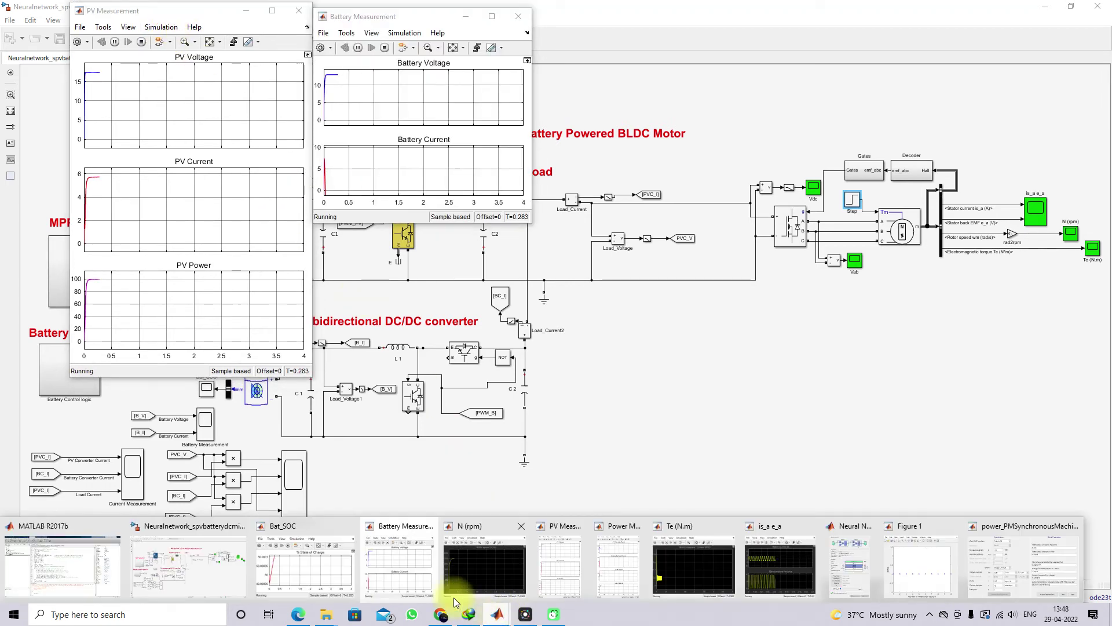
pyautogui.click(322, 582)
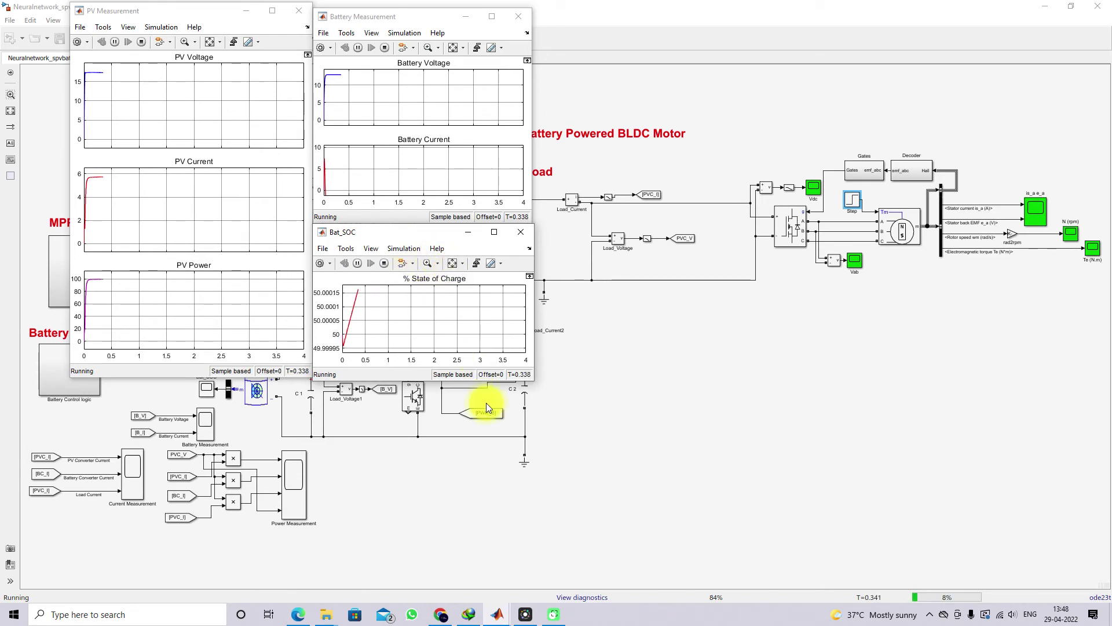
pyautogui.moveTo(502, 617)
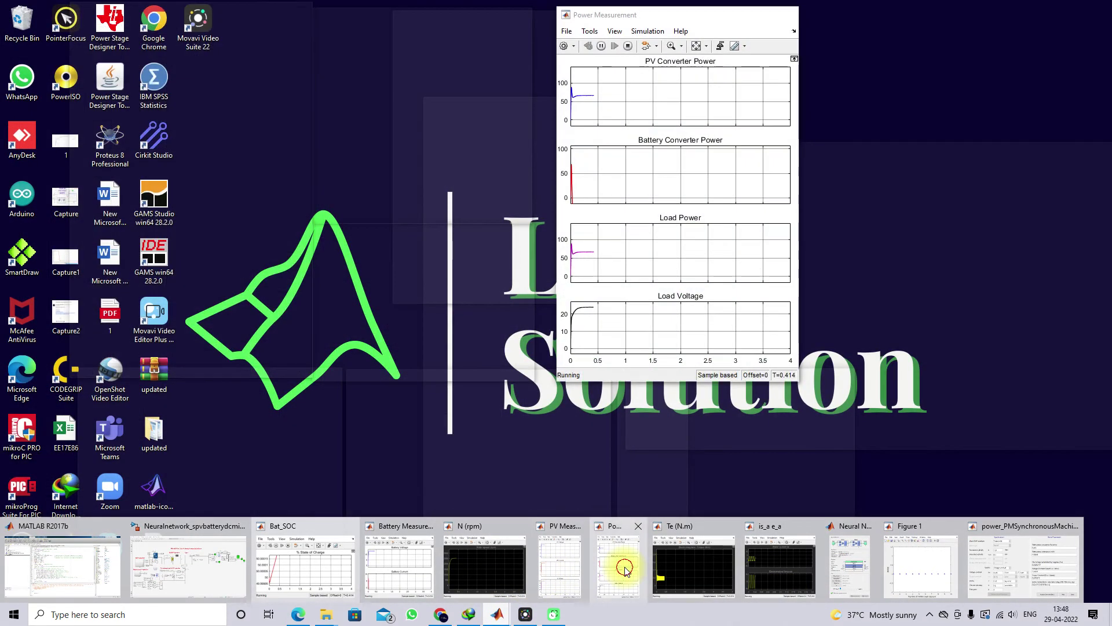
pyautogui.click(625, 566)
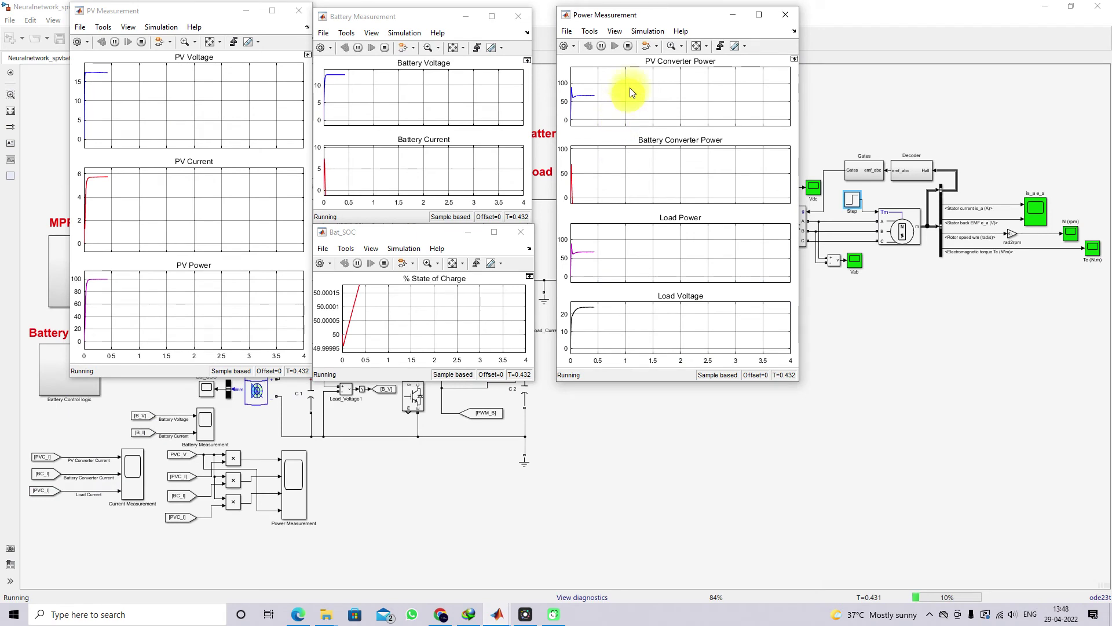
# Place the Power Measurement scope beside the battery scopes, and bring up the N (rpm), Te (N.m) and is_a e_a scopes below.
pyautogui.moveTo(635, 25); pyautogui.dragTo(613, 26)
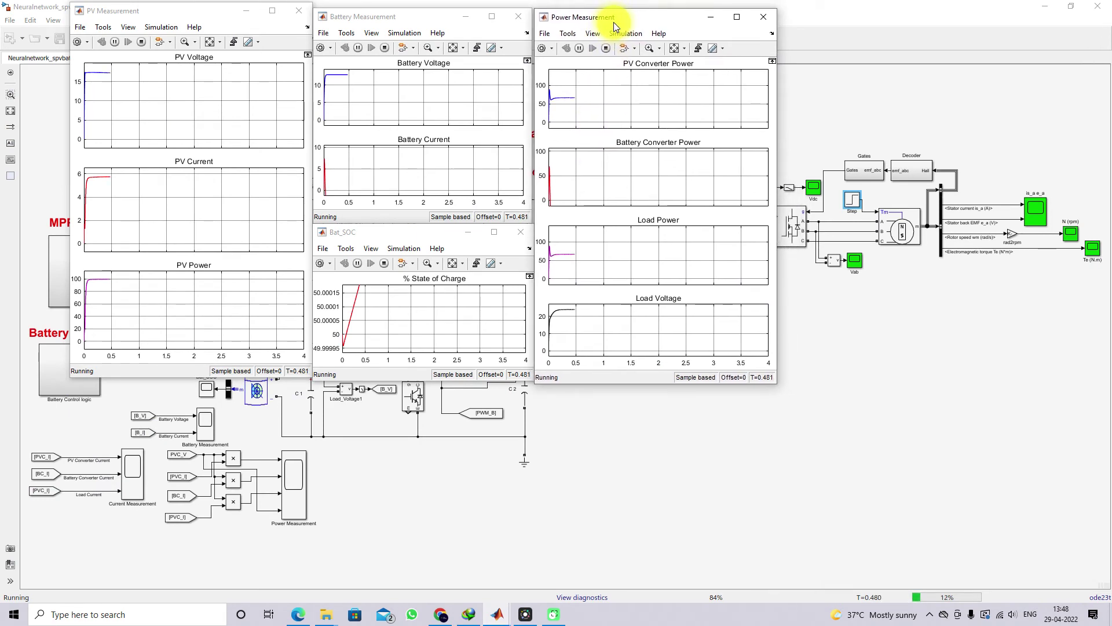
pyautogui.moveTo(496, 614)
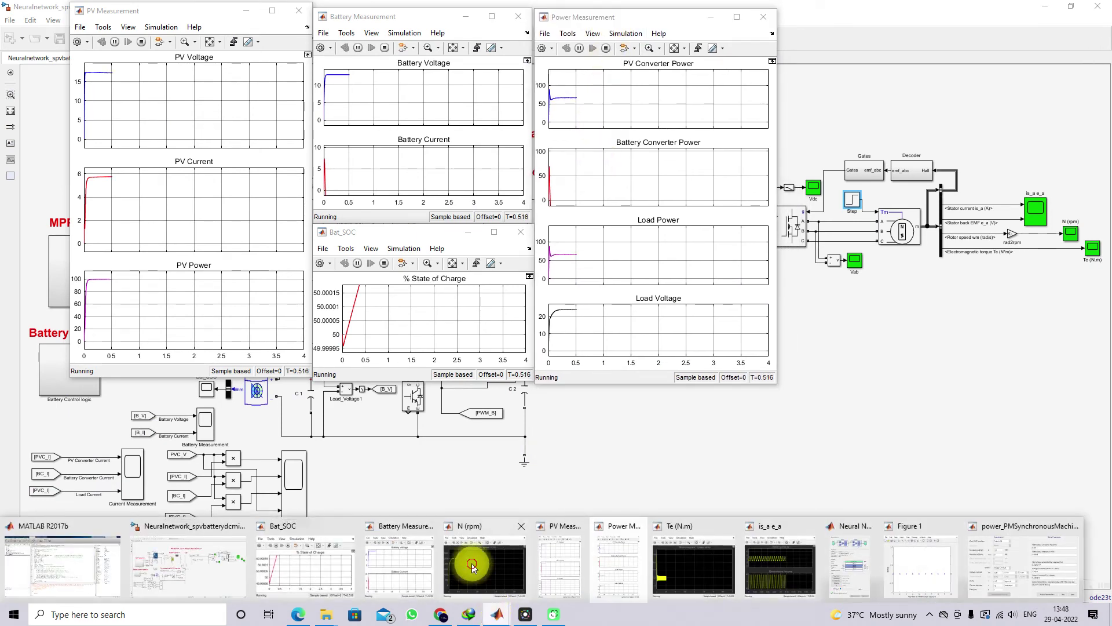
pyautogui.click(472, 566)
pyautogui.moveTo(501, 616)
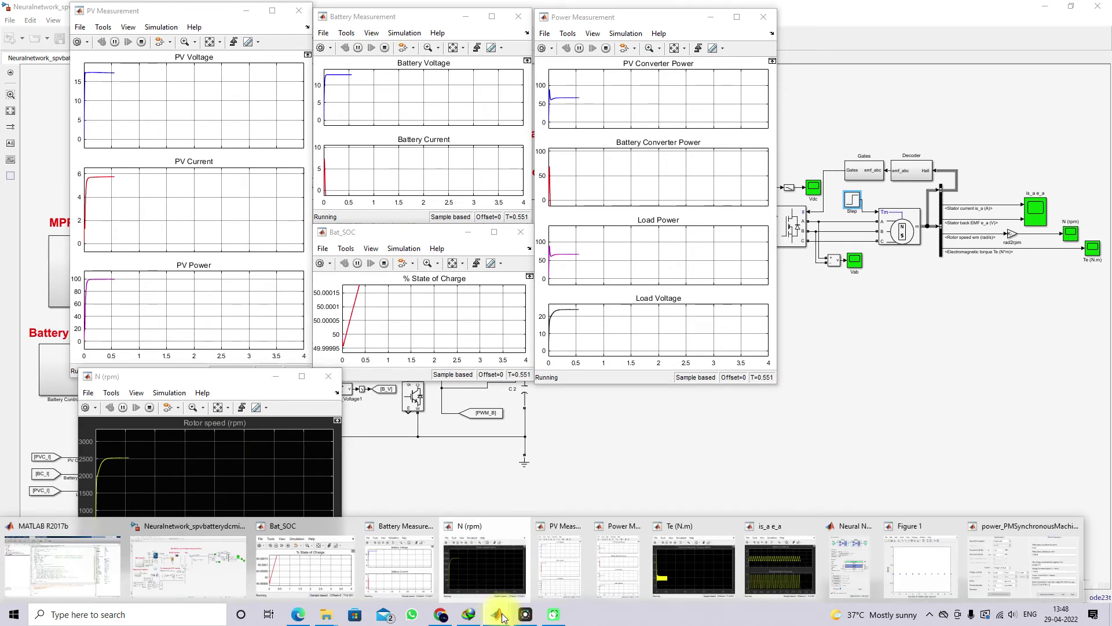
pyautogui.click(672, 571)
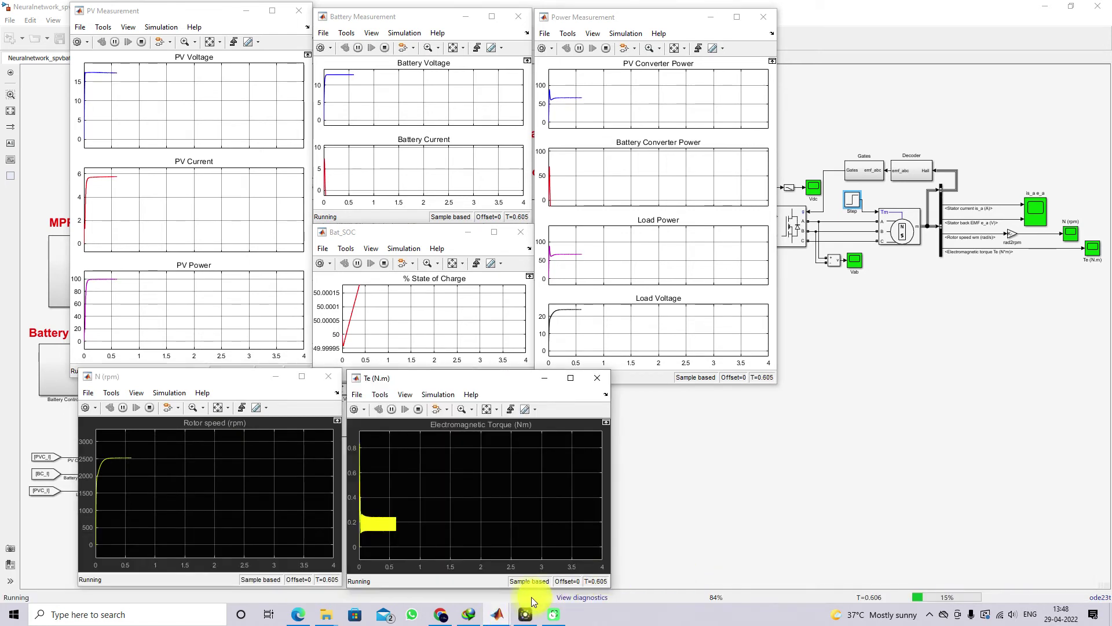
pyautogui.moveTo(515, 612)
pyautogui.click(767, 572)
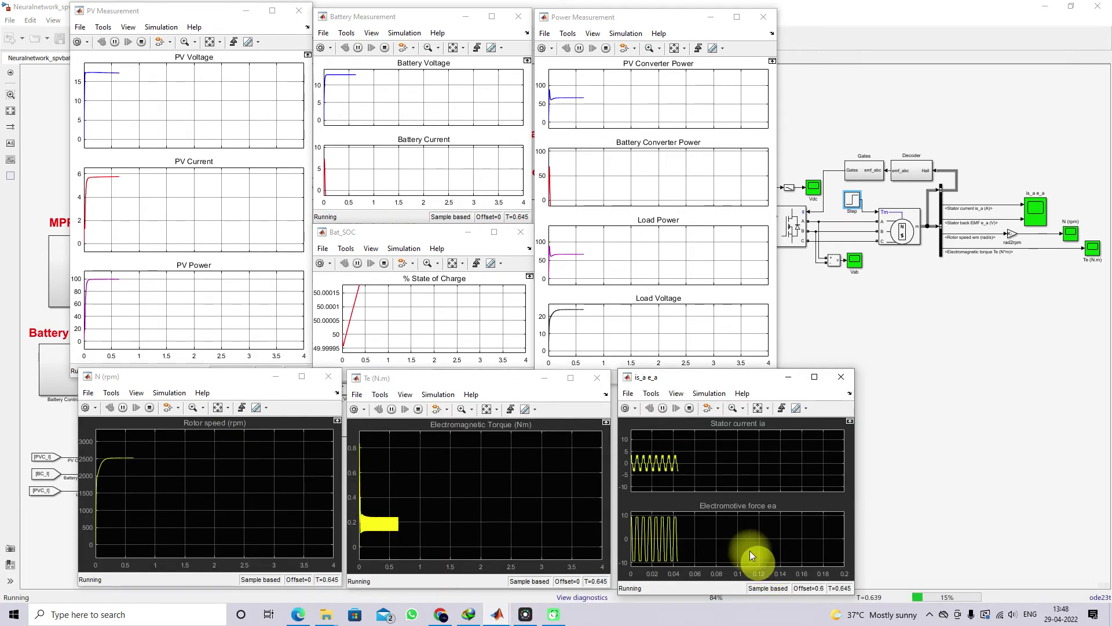
pyautogui.moveTo(693, 385); pyautogui.dragTo(686, 384)
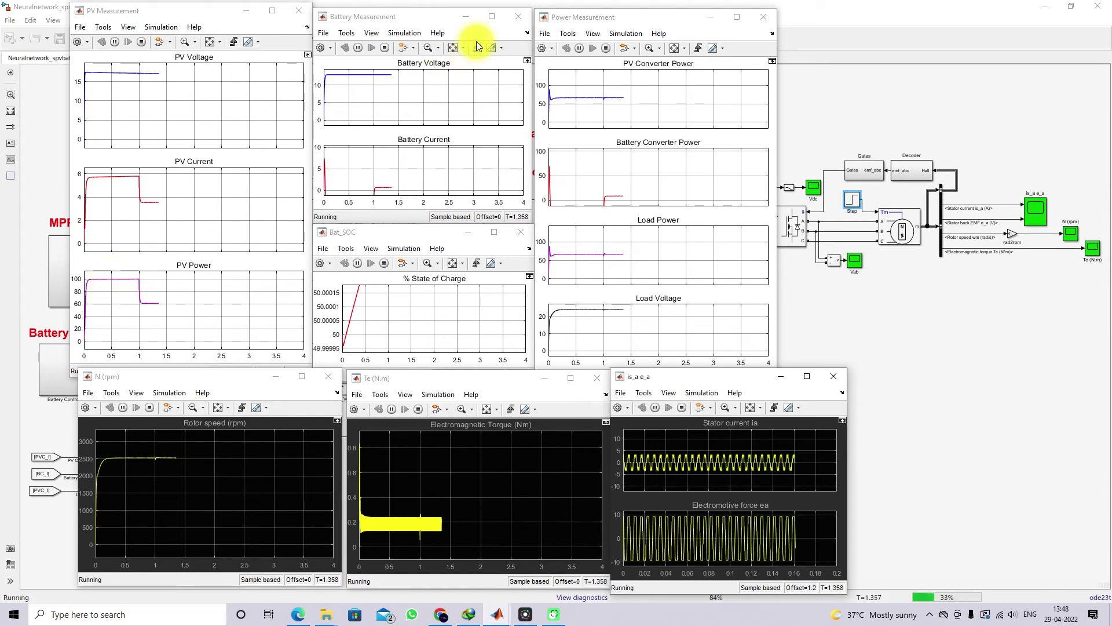
# Fit the axes of the Battery Measurement, Bat_SOC and Power Measurement scopes to their running signals.
pyautogui.click(455, 45)
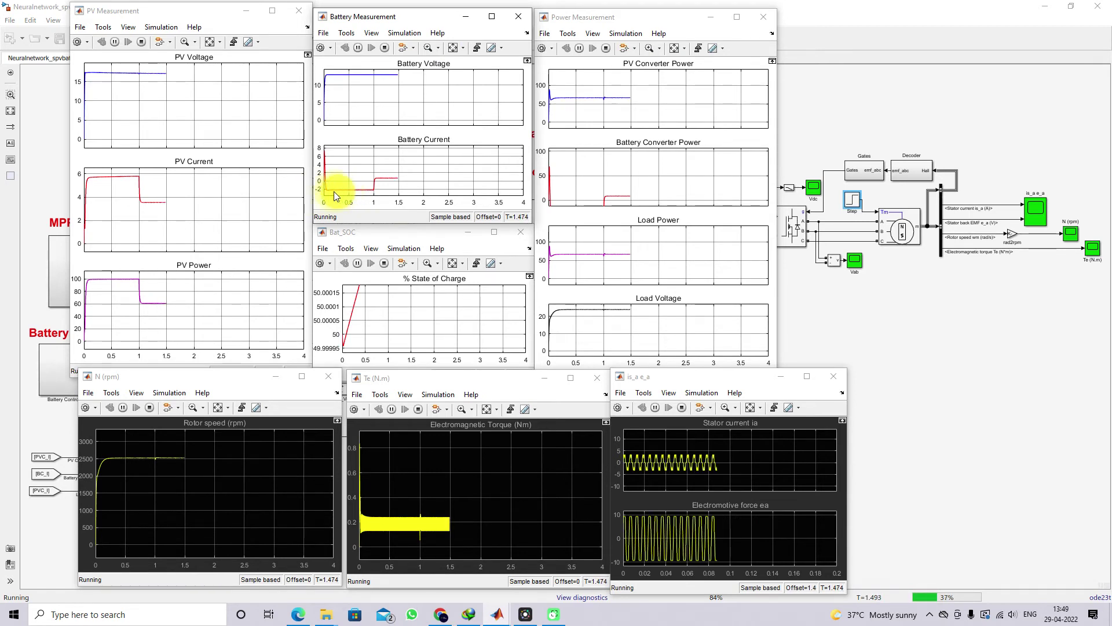
pyautogui.click(453, 263)
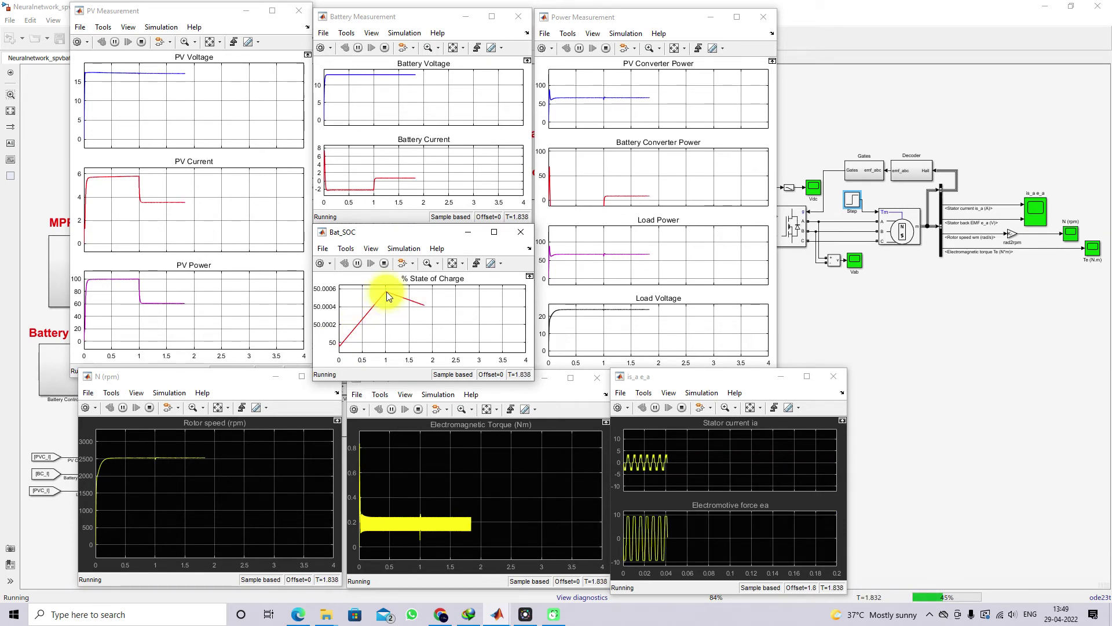
pyautogui.click(676, 48)
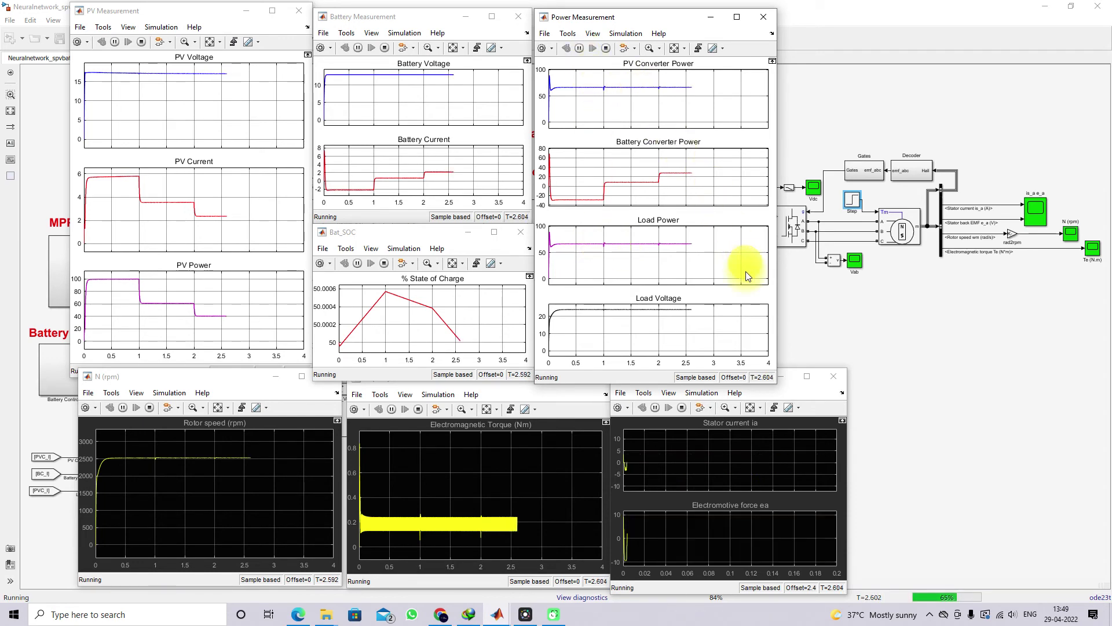
# Return to the model diagram and stop the running simulation.
pyautogui.click(829, 314)
pyautogui.click(828, 314)
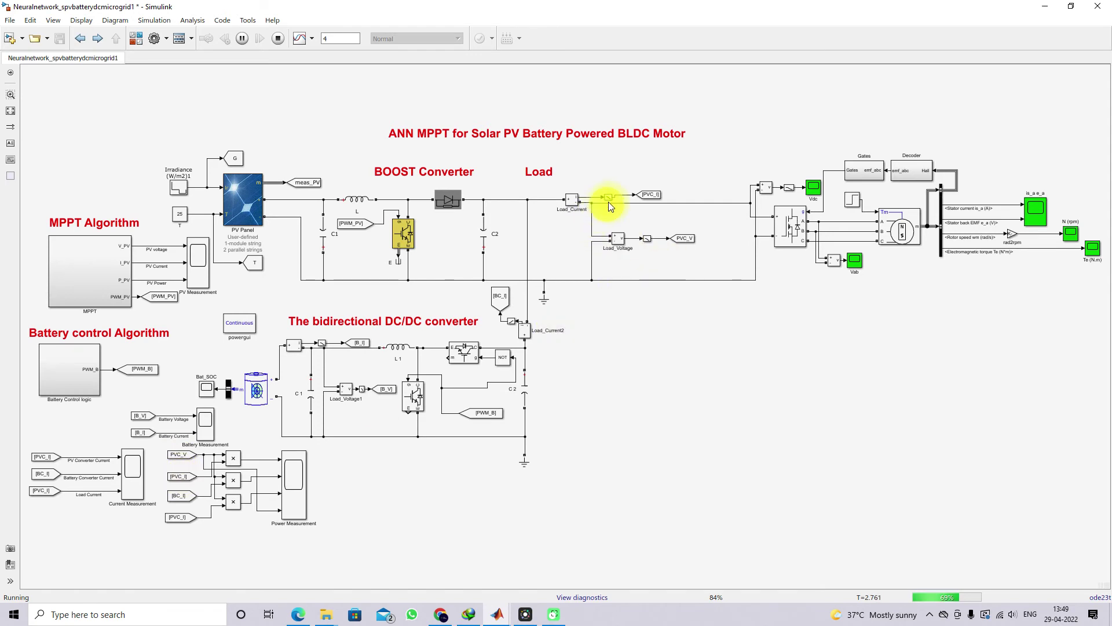
pyautogui.click(278, 38)
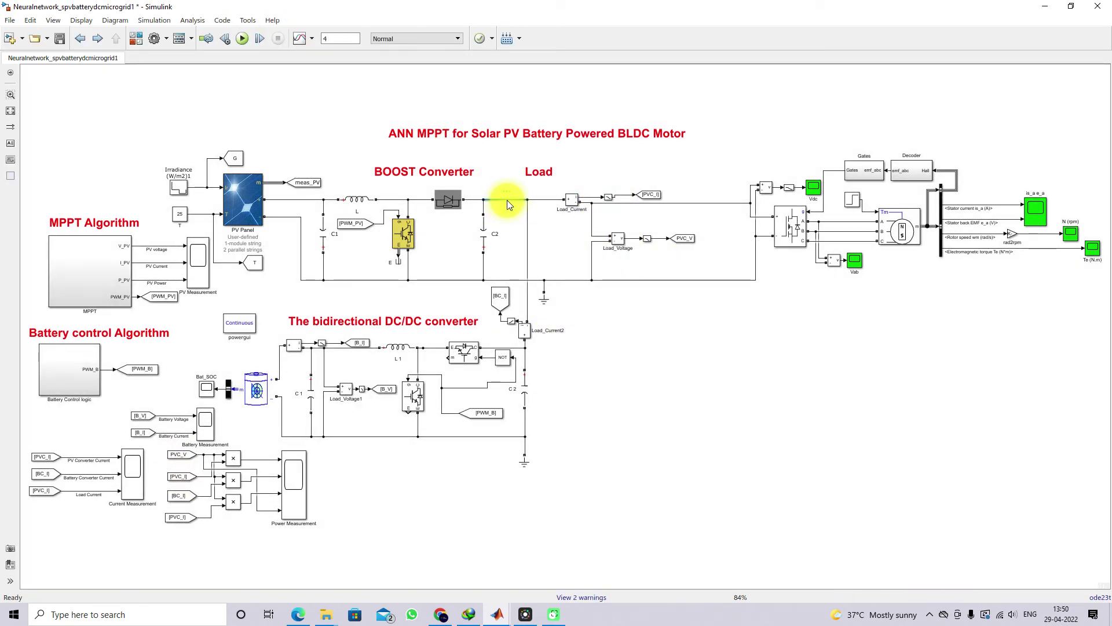
# Copy the Load_Current sensor, its signal block and the PVC_I Goto tag to the boost converter output, between C2 and the battery branch.
pyautogui.moveTo(567, 198); pyautogui.dragTo(509, 199)
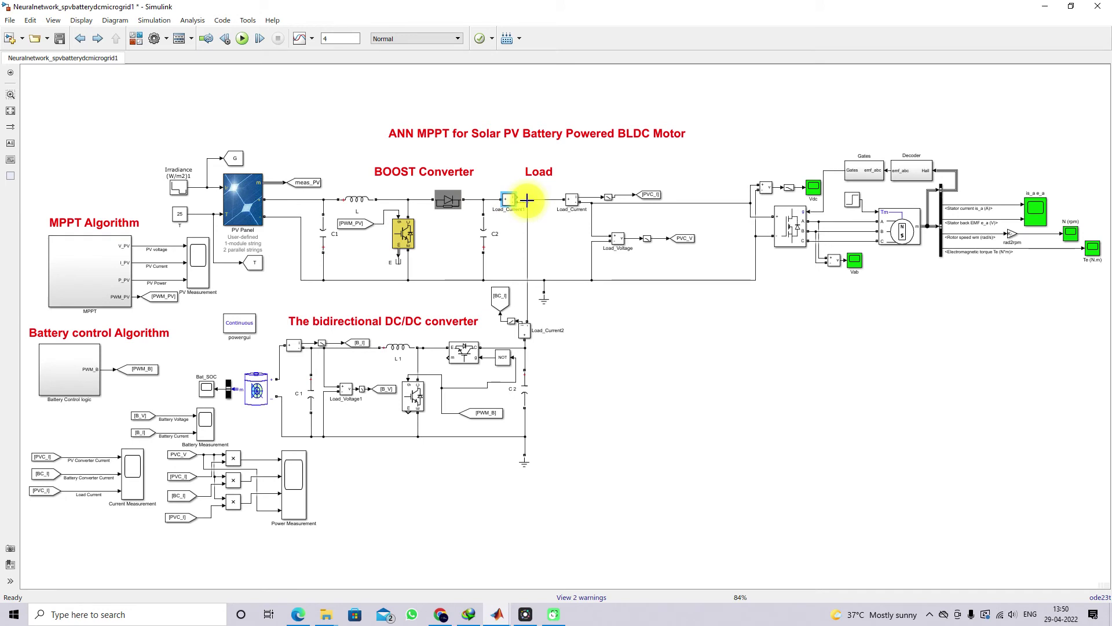
pyautogui.moveTo(606, 196); pyautogui.dragTo(542, 190)
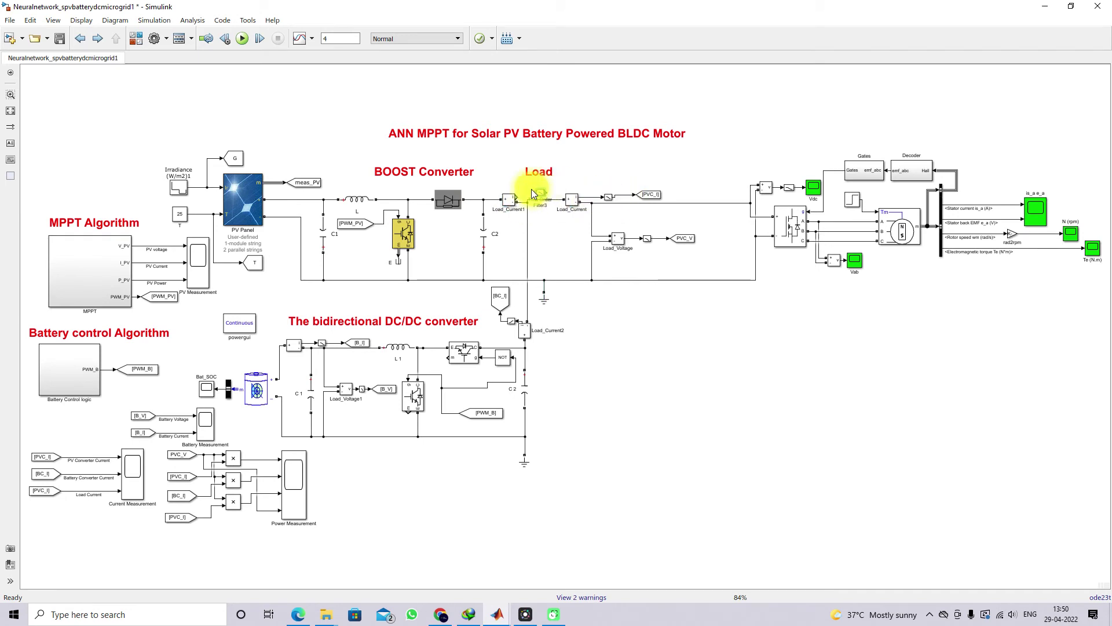
pyautogui.moveTo(647, 197); pyautogui.dragTo(566, 180)
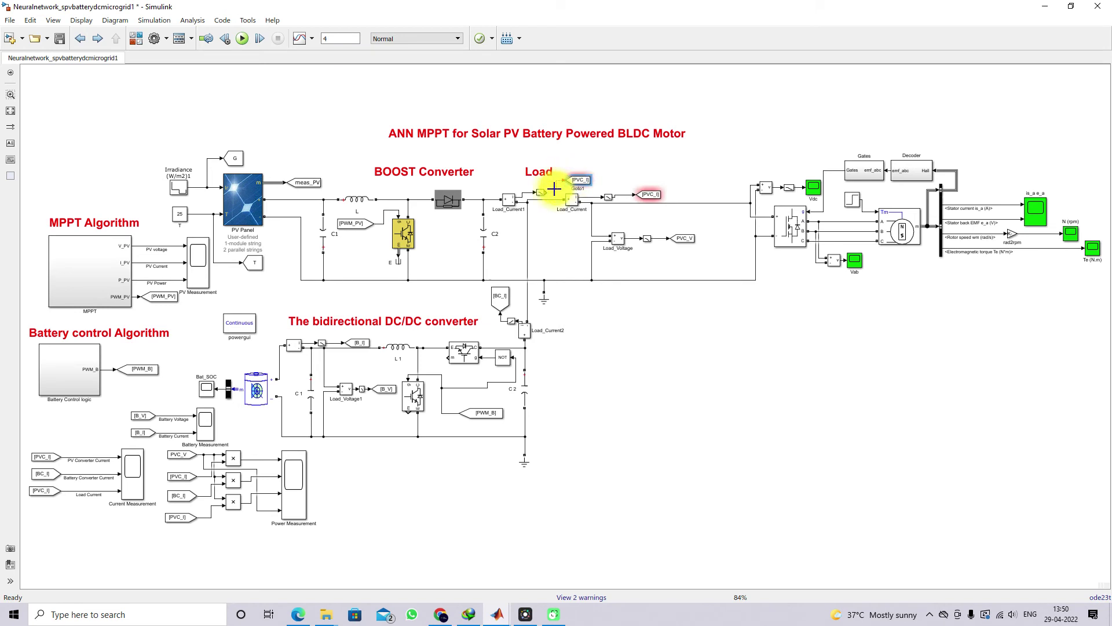
# Rename the tag of the original Goto block at the load current sensor to In_I.
pyautogui.doubleClick(647, 196)
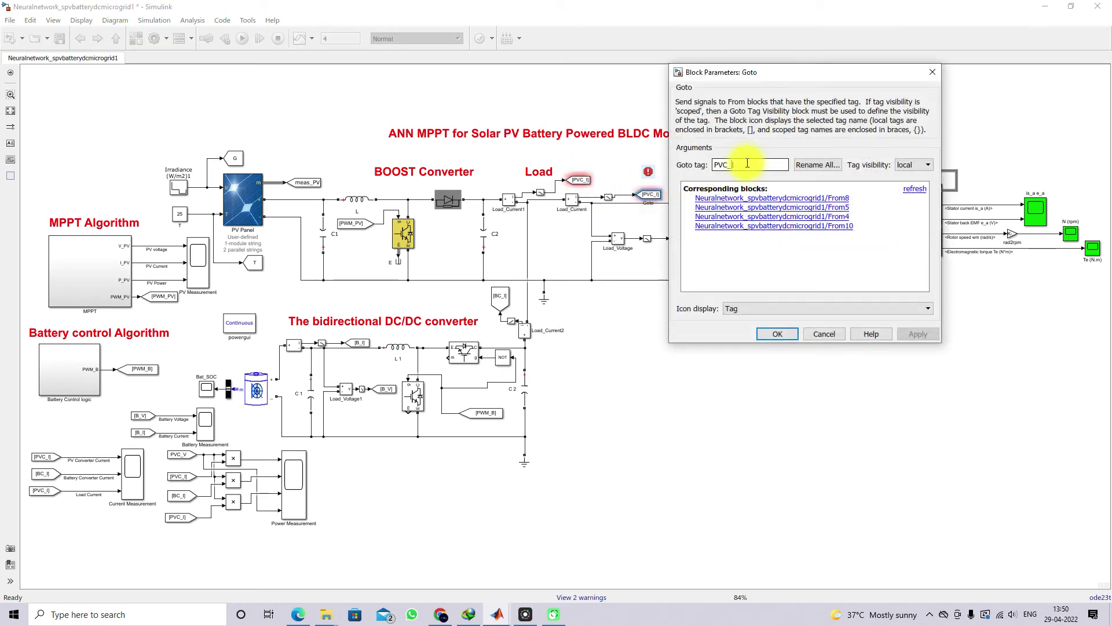
pyautogui.press('Delete')
pyautogui.press('Delete')
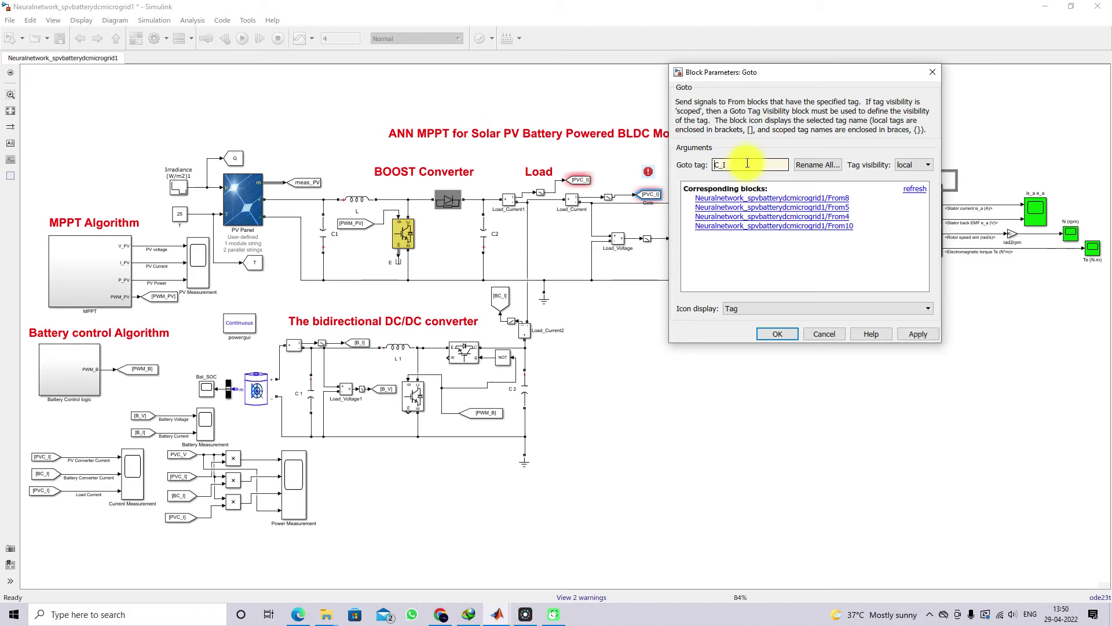
pyautogui.write('I')
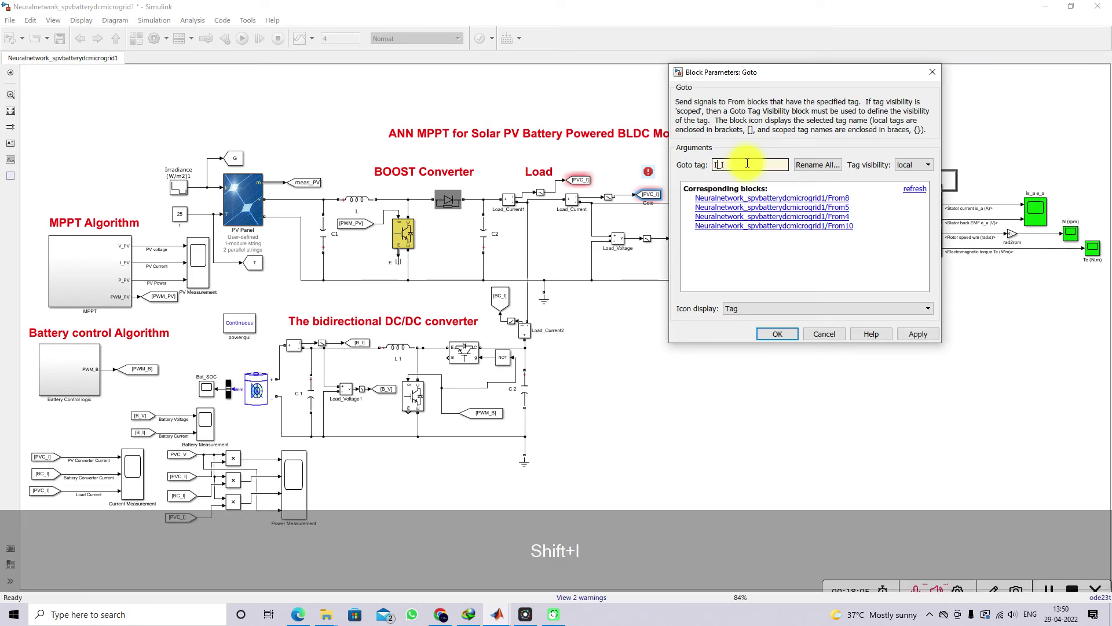
pyautogui.write('n')
pyautogui.click(777, 333)
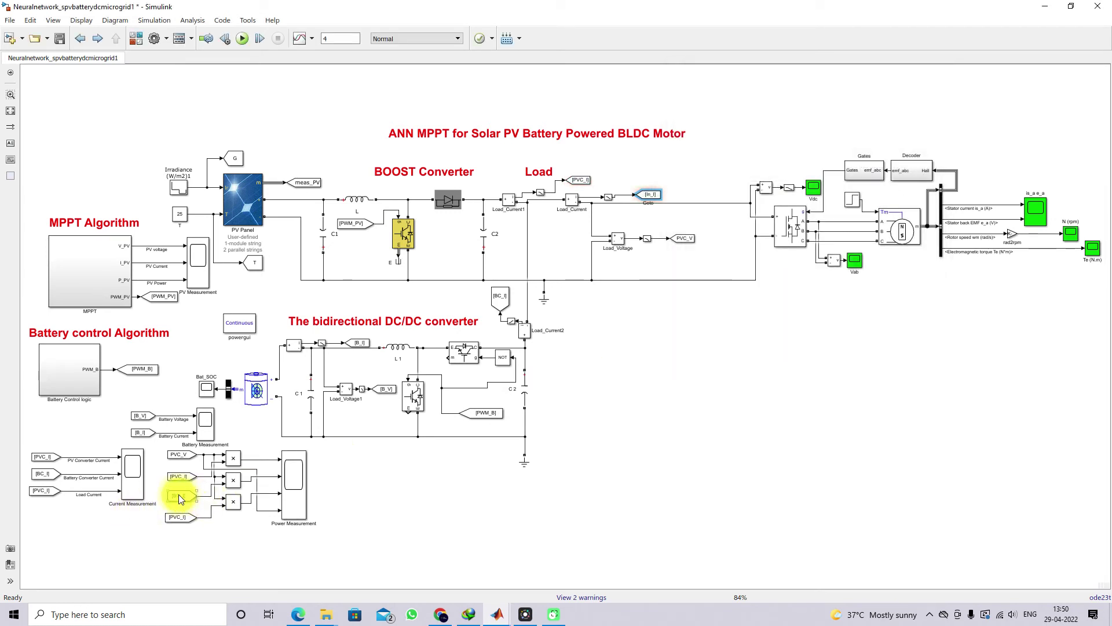
# Set the lowest From block feeding the Power Measurement multipliers to the In_I tag.
pyautogui.doubleClick(182, 520)
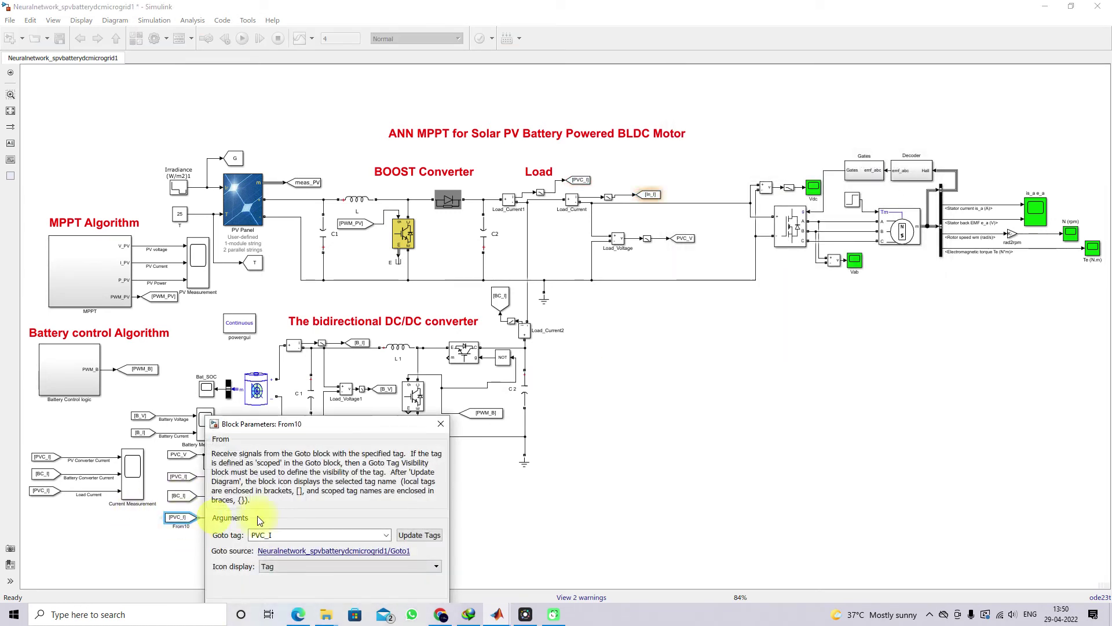
pyautogui.click(387, 537)
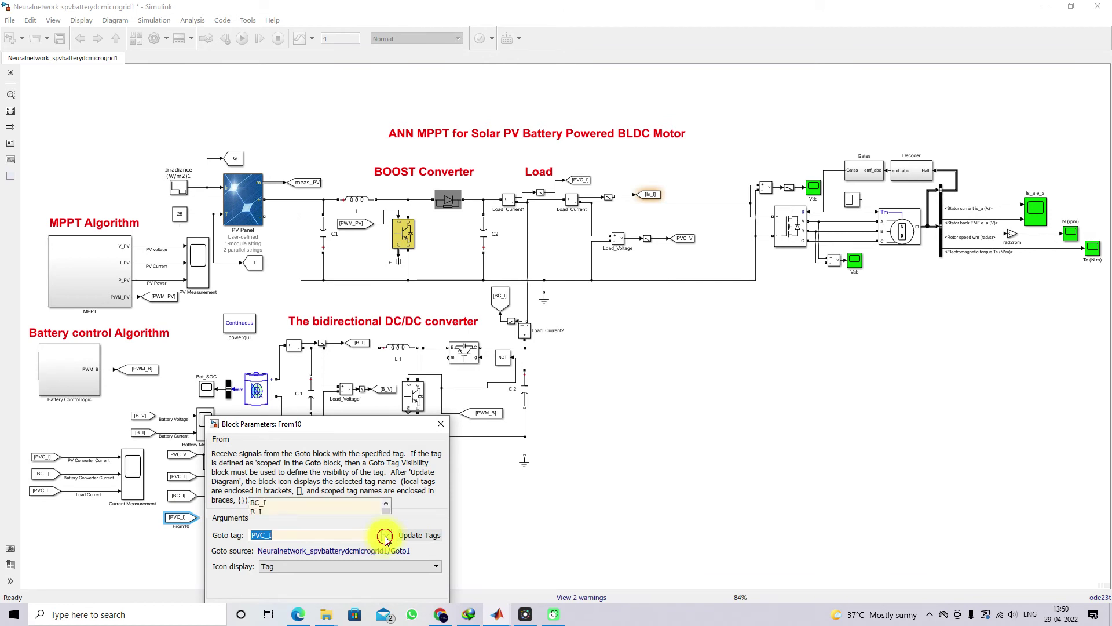
pyautogui.click(283, 432)
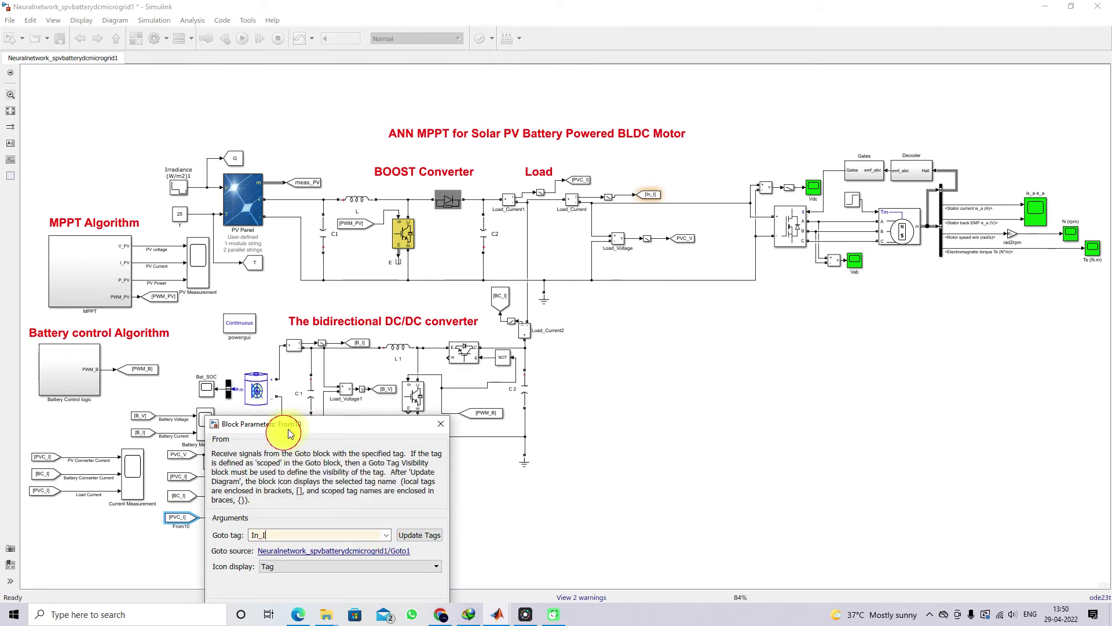
pyautogui.moveTo(294, 426); pyautogui.dragTo(301, 380)
pyautogui.click(292, 566)
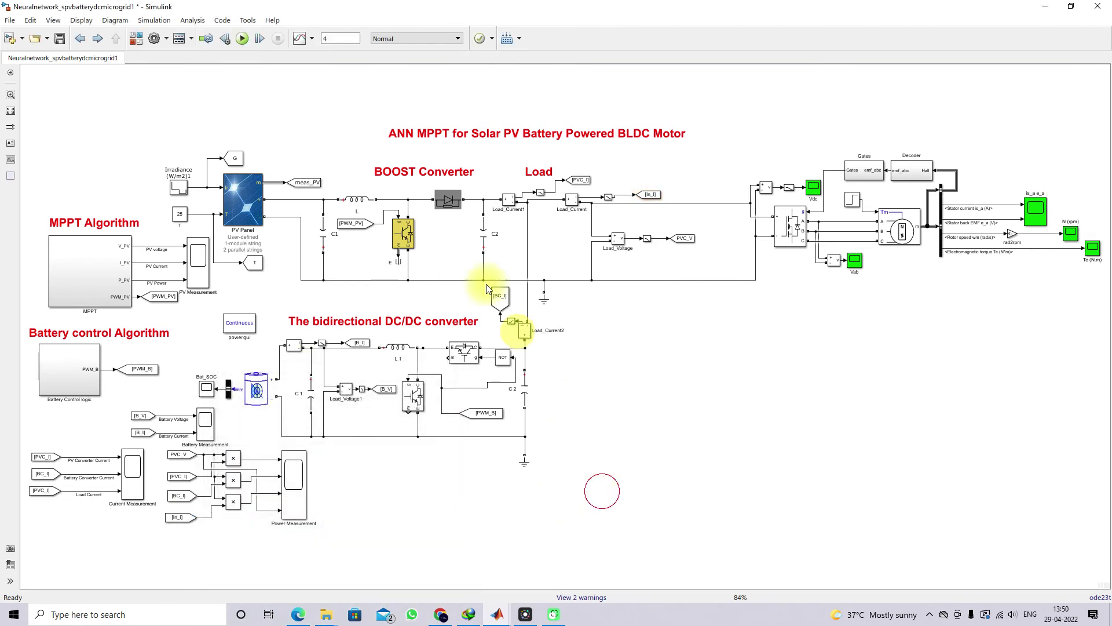
# Rerun the simulation and bring up the PV Measurement and Power Measurement scopes.
pyautogui.click(242, 38)
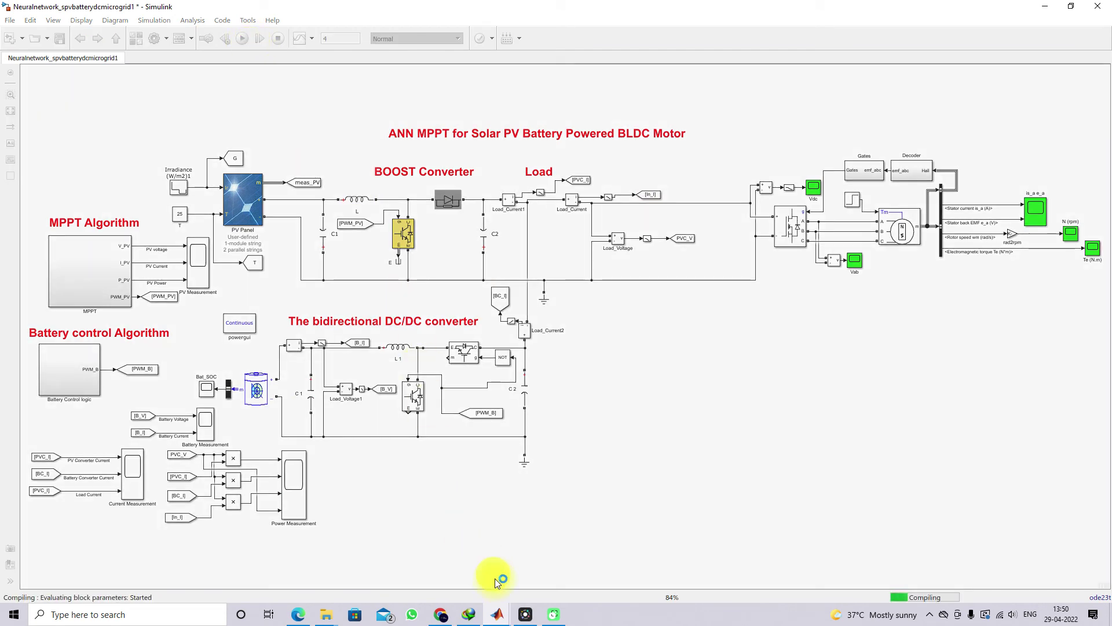
pyautogui.click(501, 619)
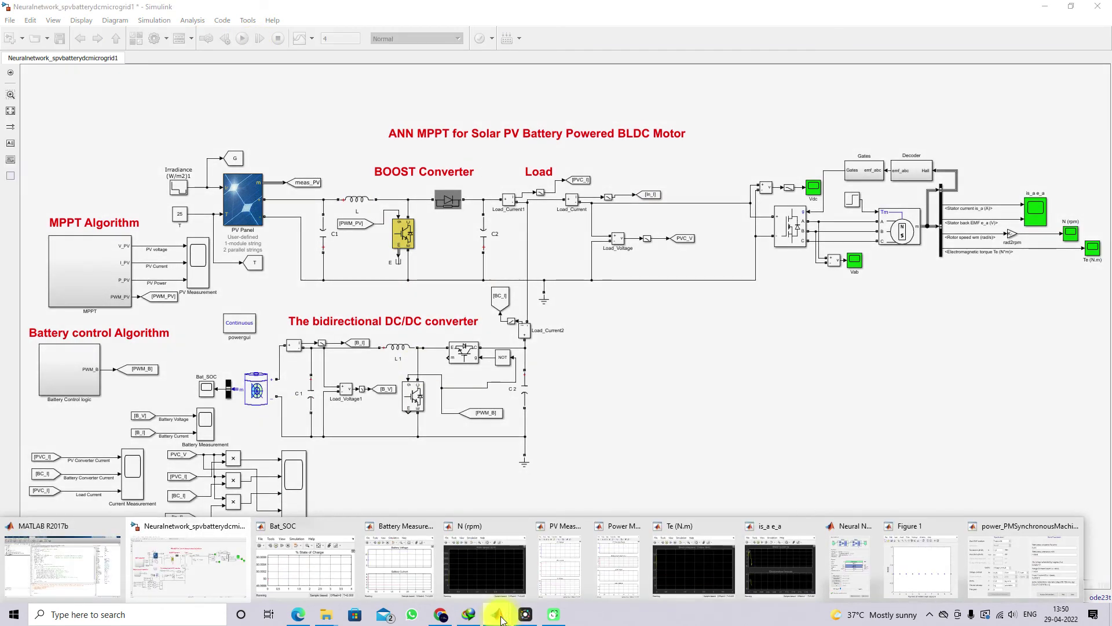
pyautogui.click(563, 566)
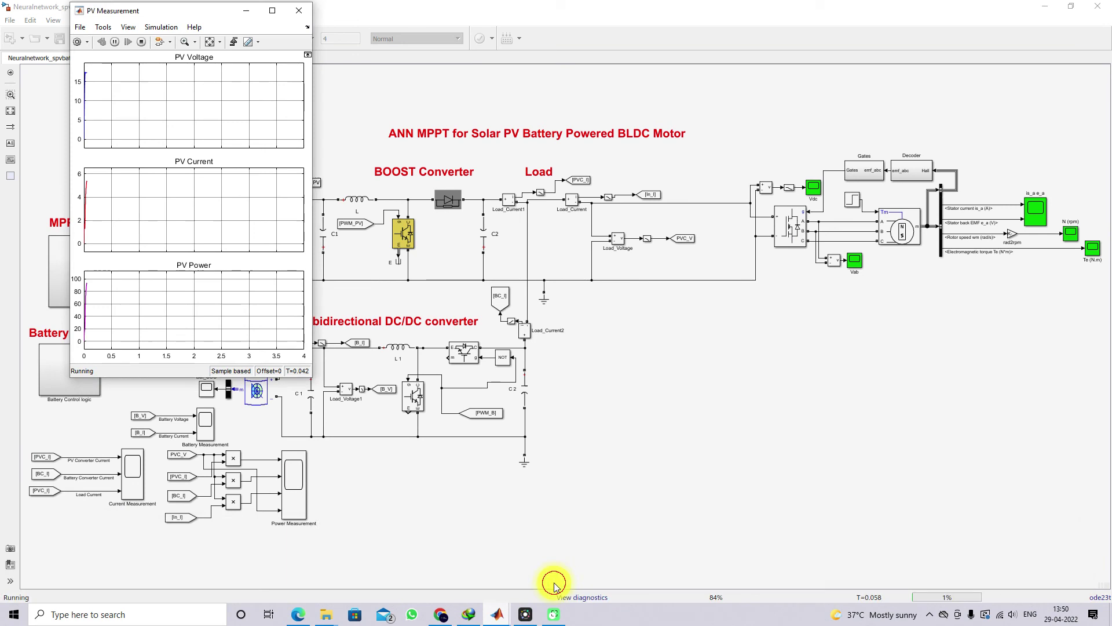
pyautogui.click(498, 616)
pyautogui.click(629, 582)
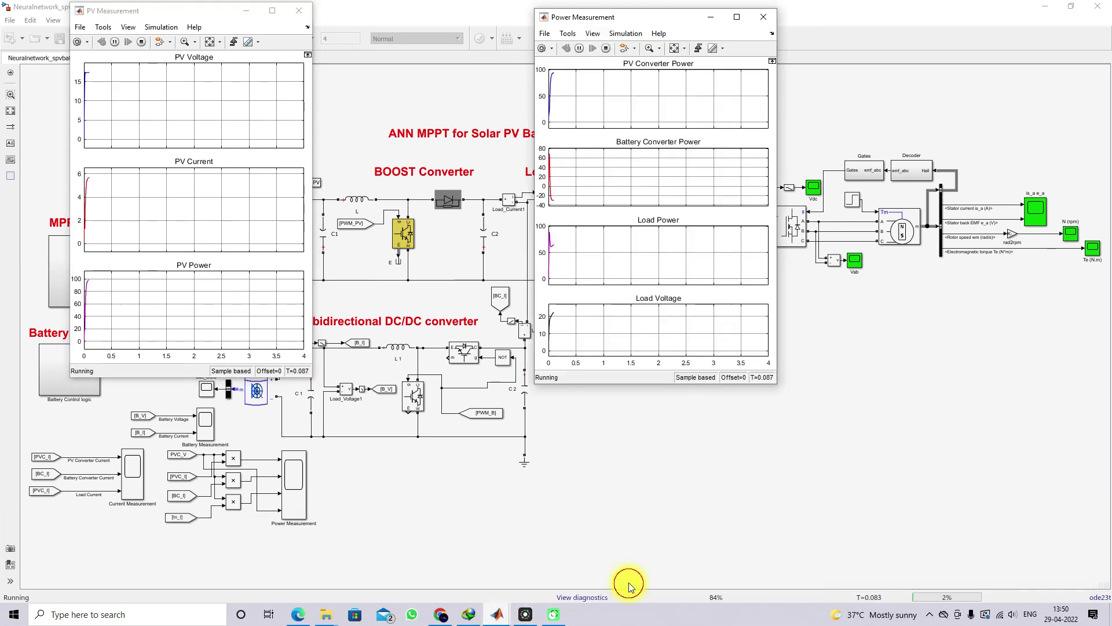
# Bring up the N (rpm), Te (N.m) and is_a e_a motor scopes during the new run.
pyautogui.click(511, 614)
pyautogui.click(484, 576)
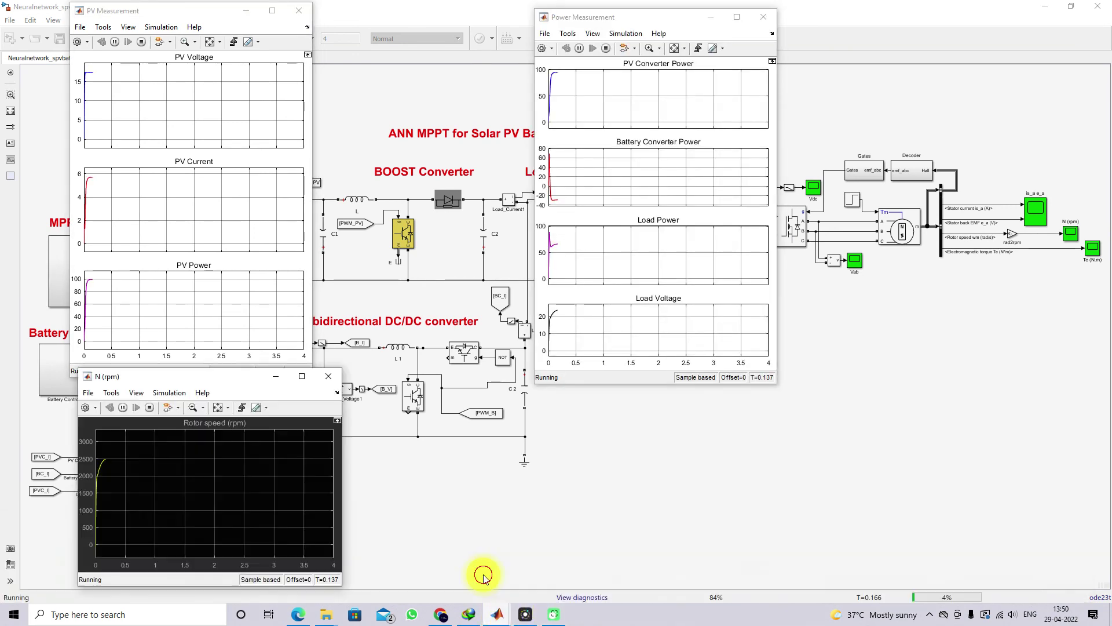
pyautogui.click(510, 613)
pyautogui.click(669, 577)
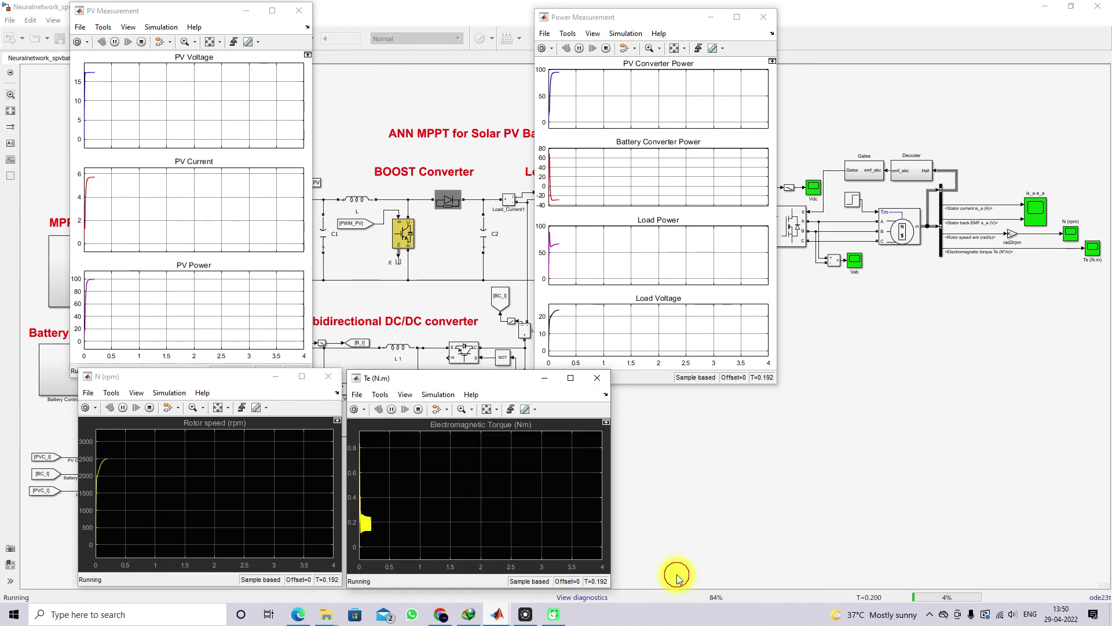
pyautogui.click(506, 613)
pyautogui.click(632, 585)
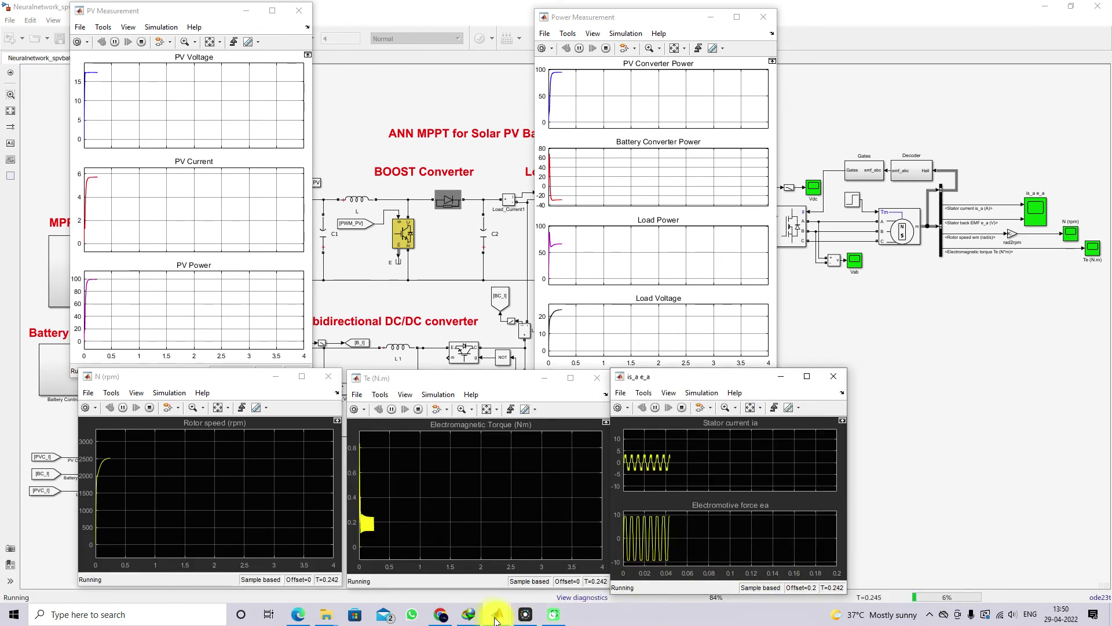
# Bring up the Battery Measurement and Bat_SOC scopes, and fit the state-of-charge axes to the signal.
pyautogui.click(496, 618)
pyautogui.click(429, 576)
pyautogui.click(498, 617)
pyautogui.click(316, 579)
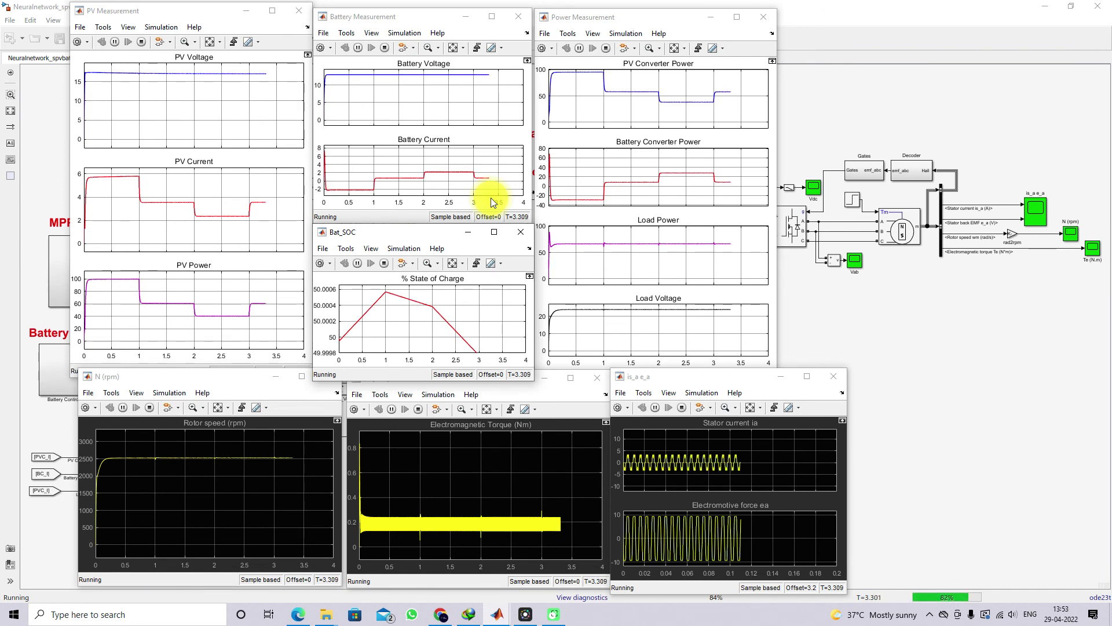
pyautogui.click(453, 264)
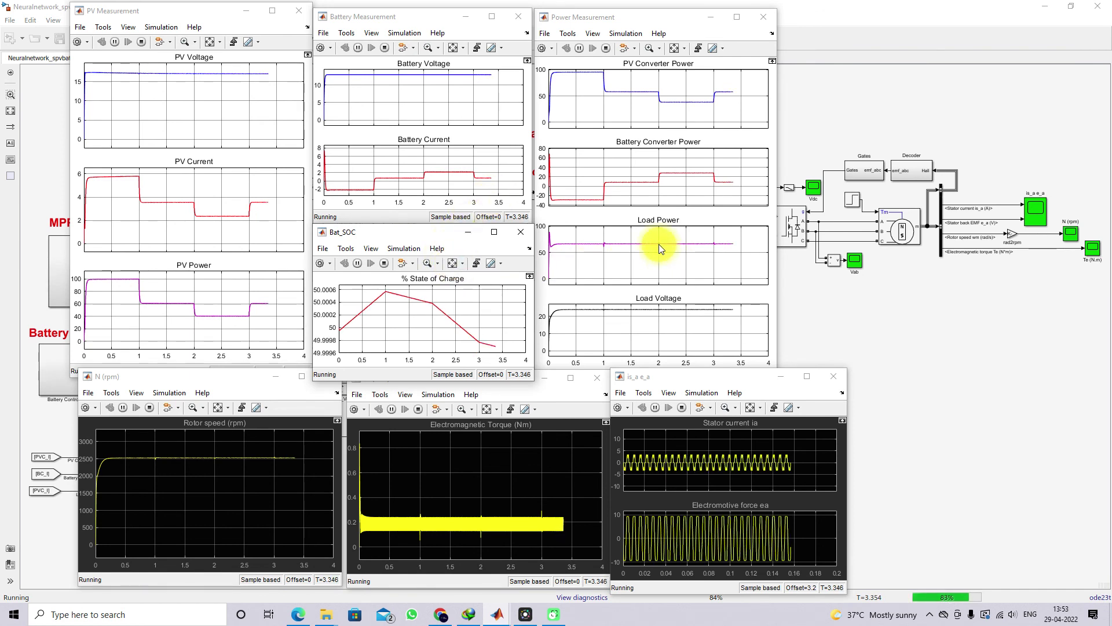